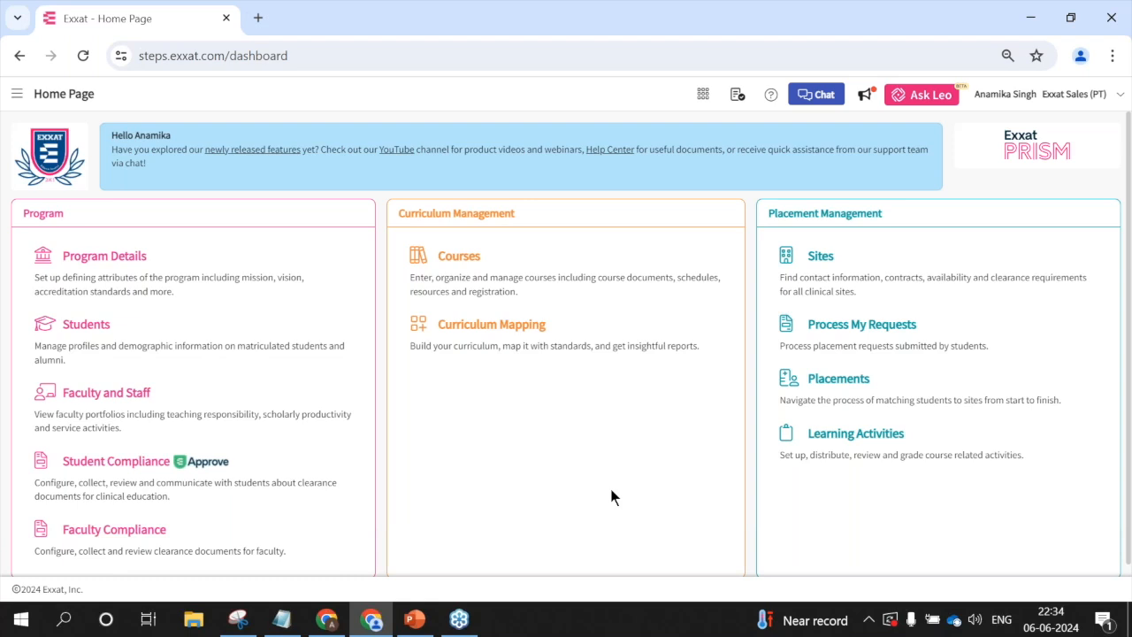
# Step: Open the Courses setup and review the Academic Calendar, including the editor for its terms
pyautogui.click(527, 283)
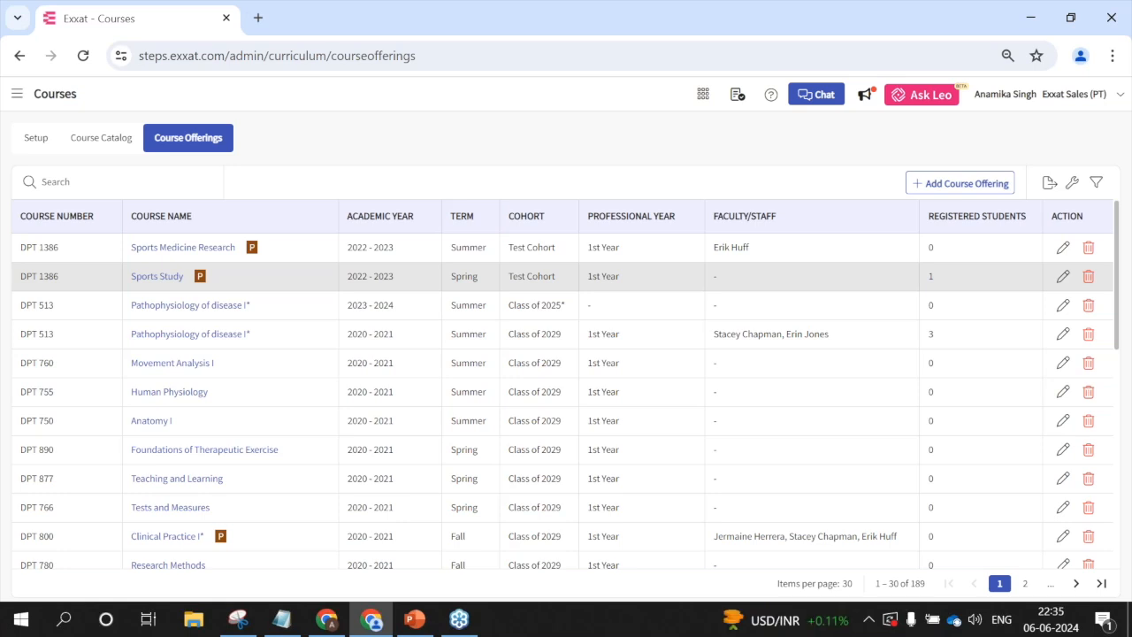
pyautogui.click(38, 142)
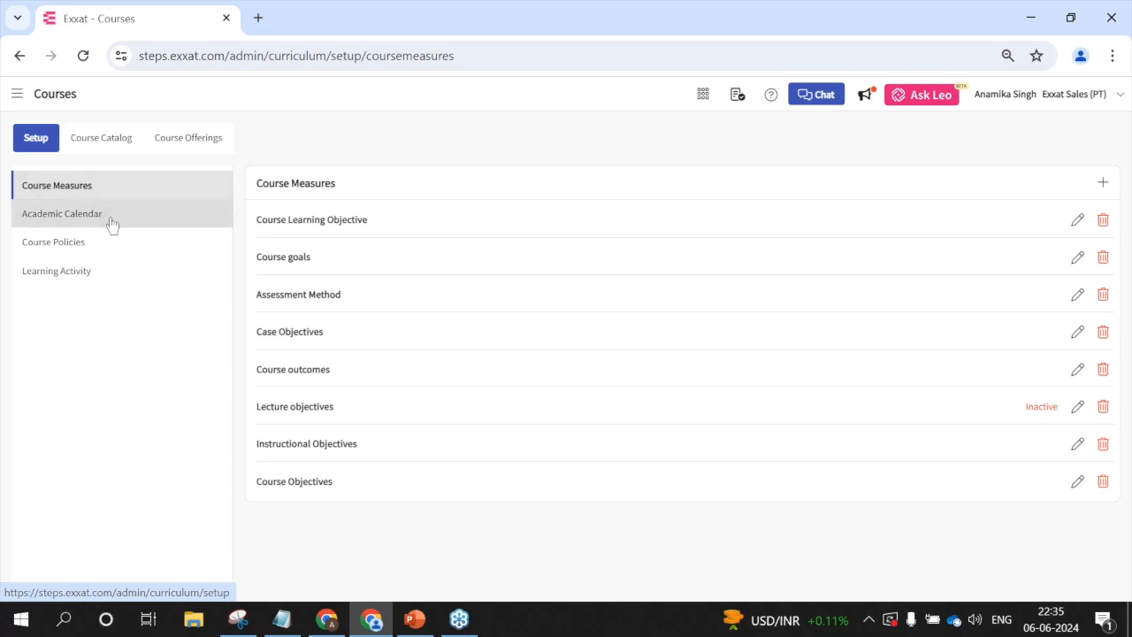
pyautogui.click(111, 223)
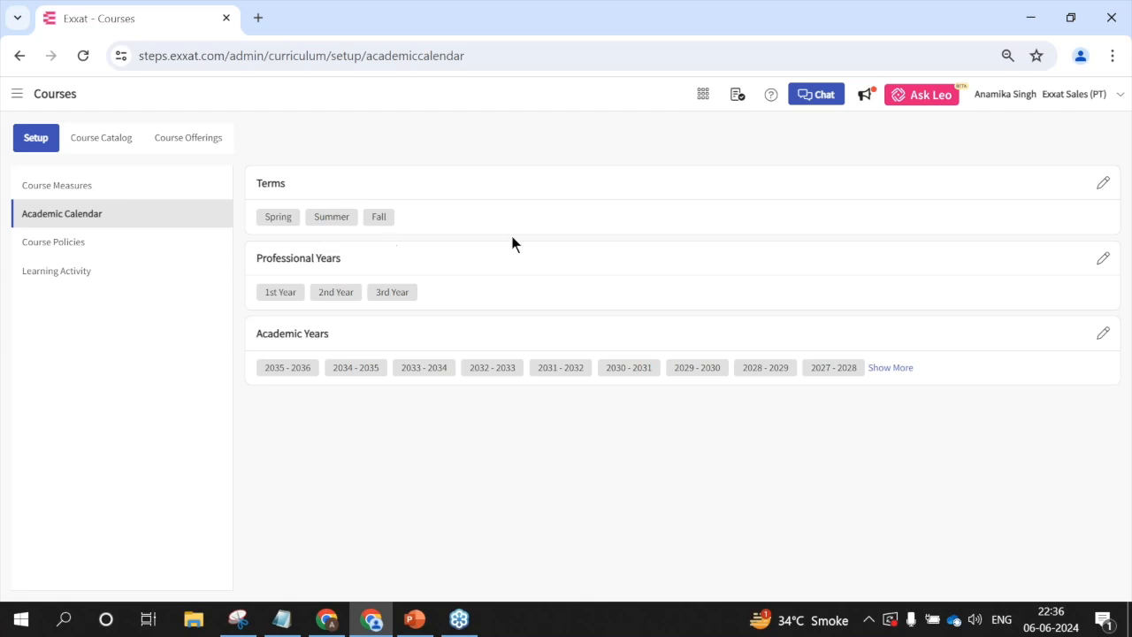
pyautogui.click(1103, 183)
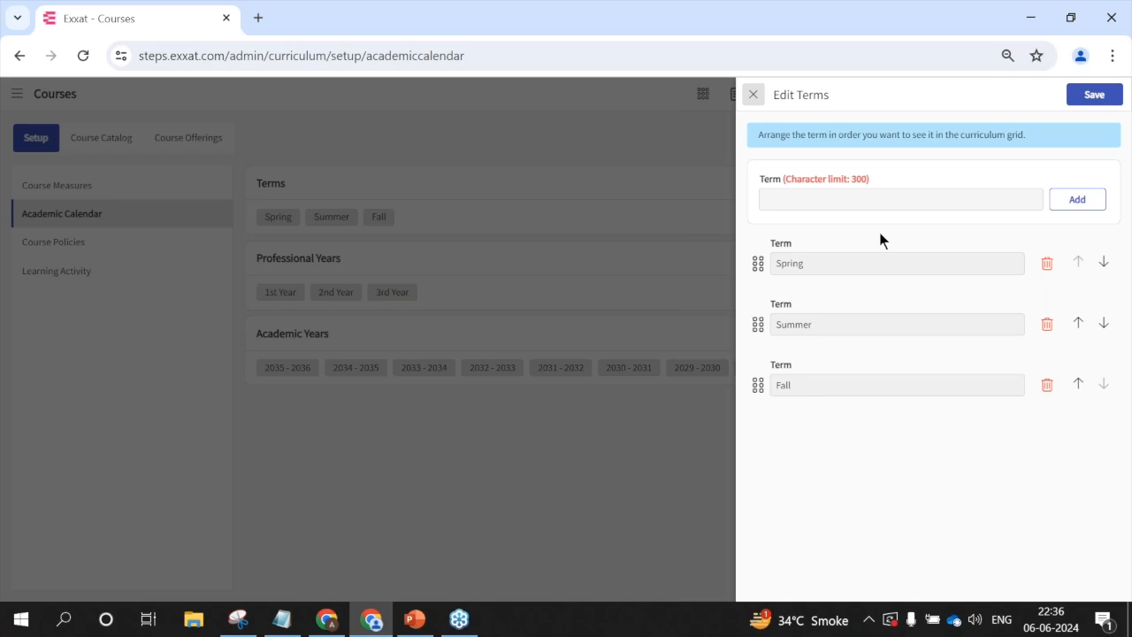
pyautogui.click(751, 97)
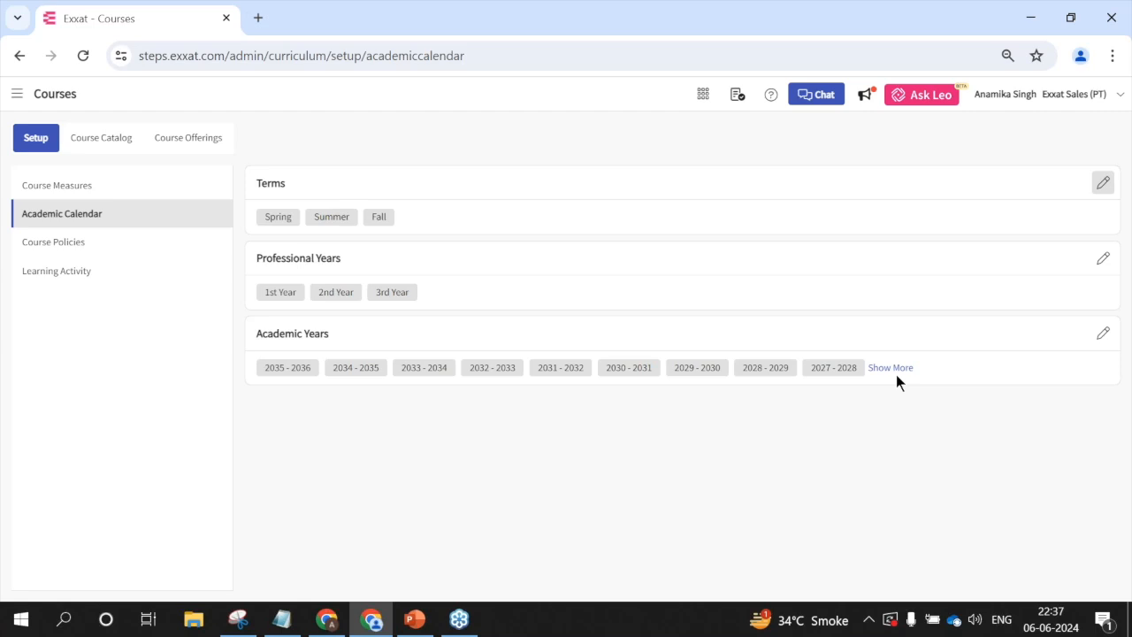
# Step: Review the course policies and the Timesheet configuration in the learning activity setup
pyautogui.click(133, 251)
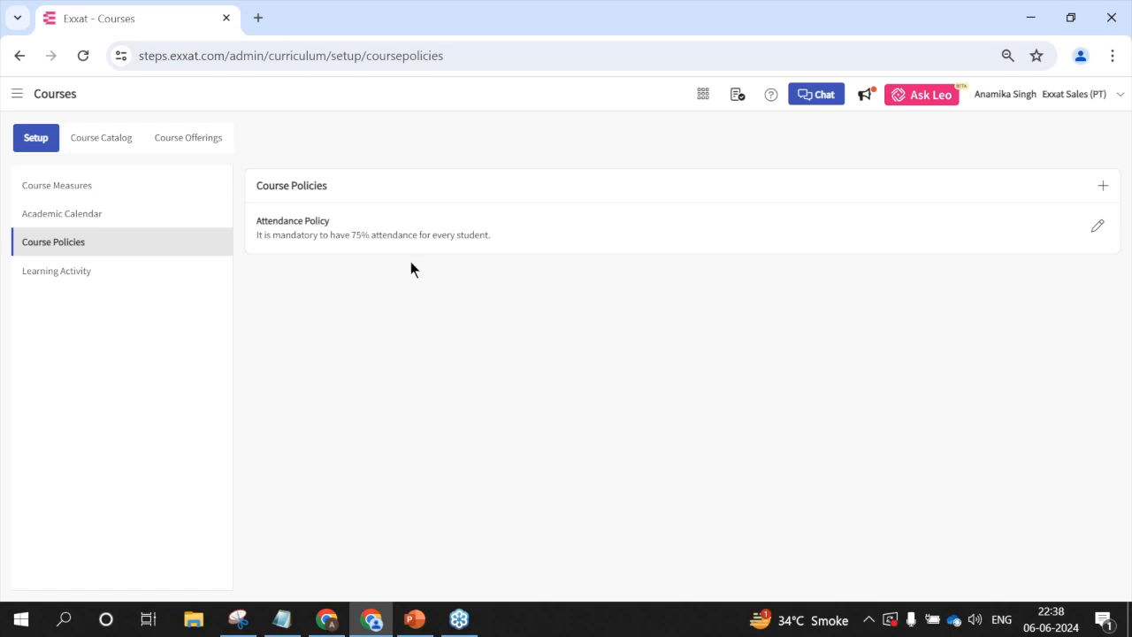
pyautogui.click(118, 279)
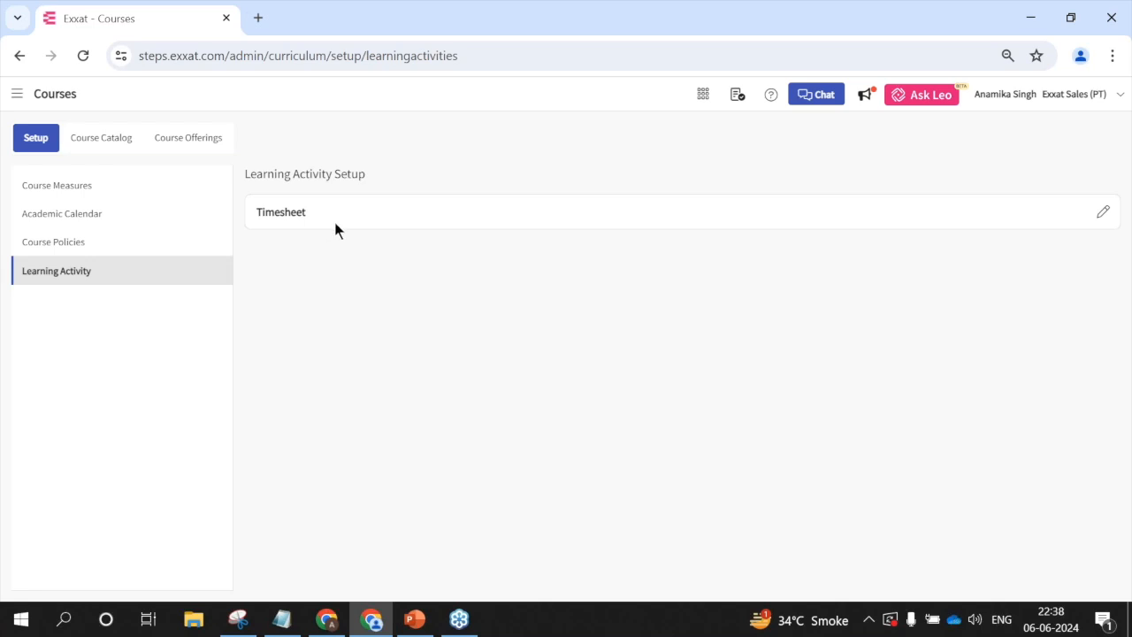
pyautogui.click(1098, 217)
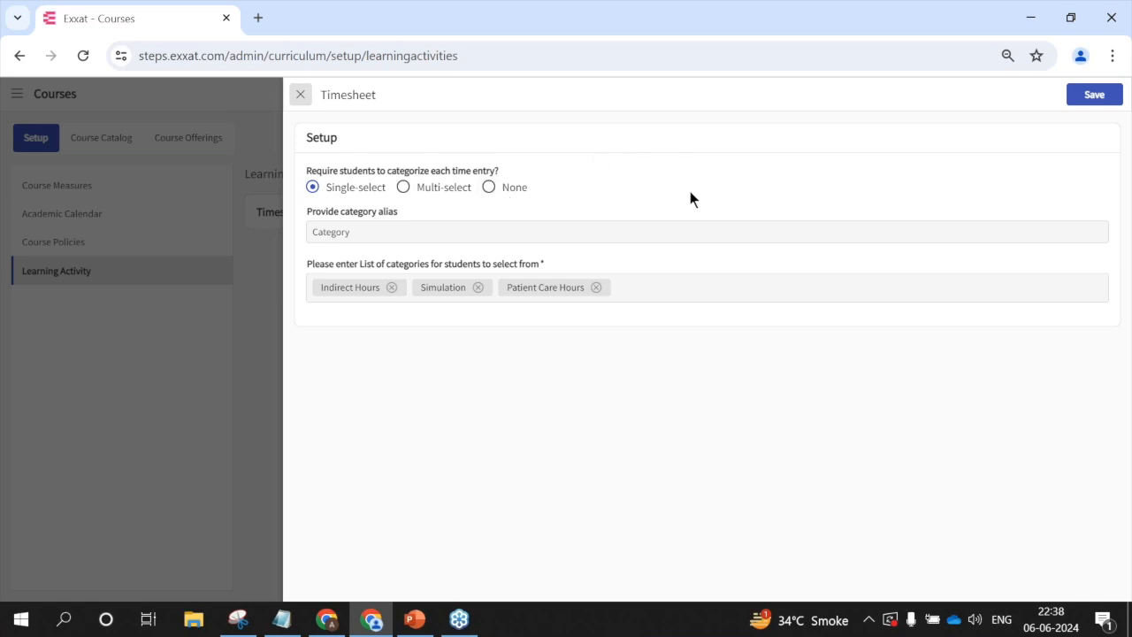
pyautogui.click(301, 96)
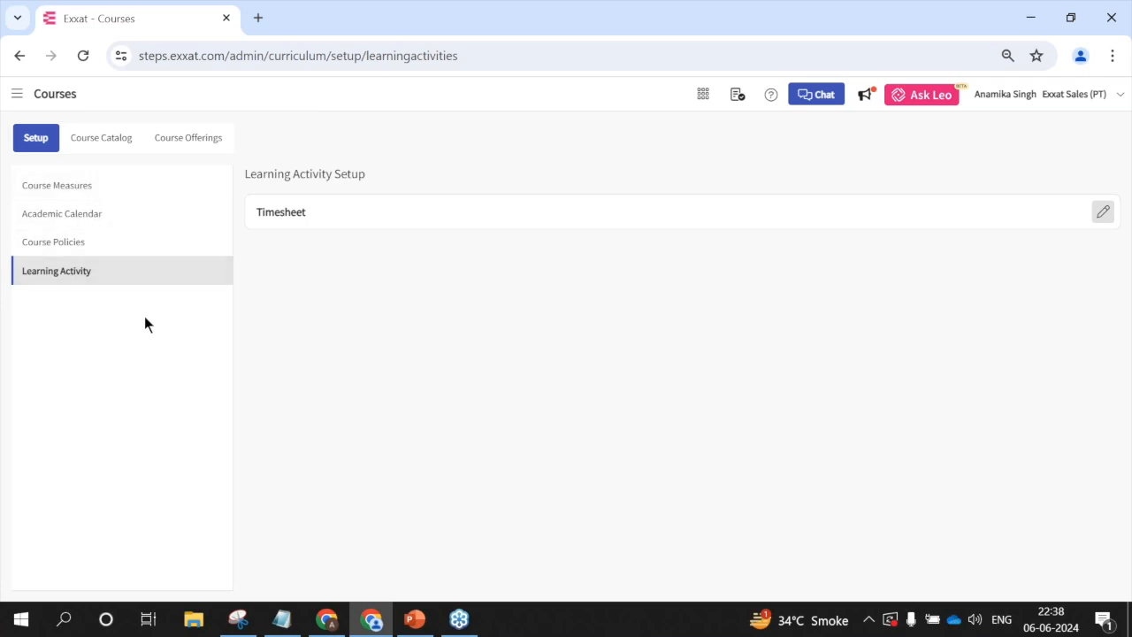
# Step: Open the Course Catalog and view the blank form for adding a single course
pyautogui.click(115, 151)
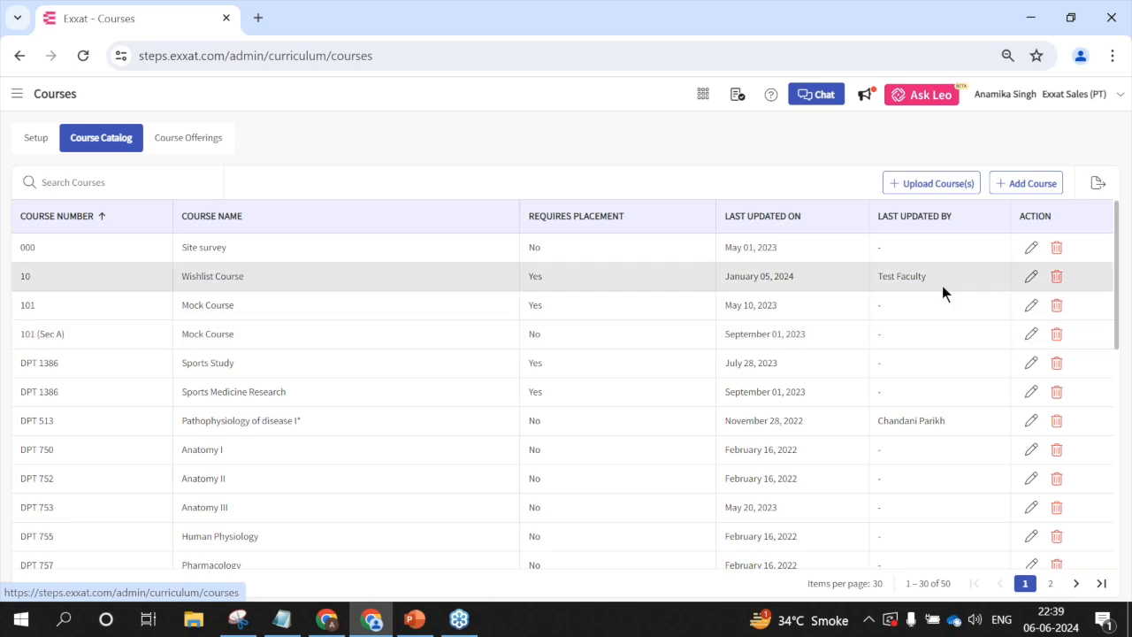
pyautogui.click(1018, 184)
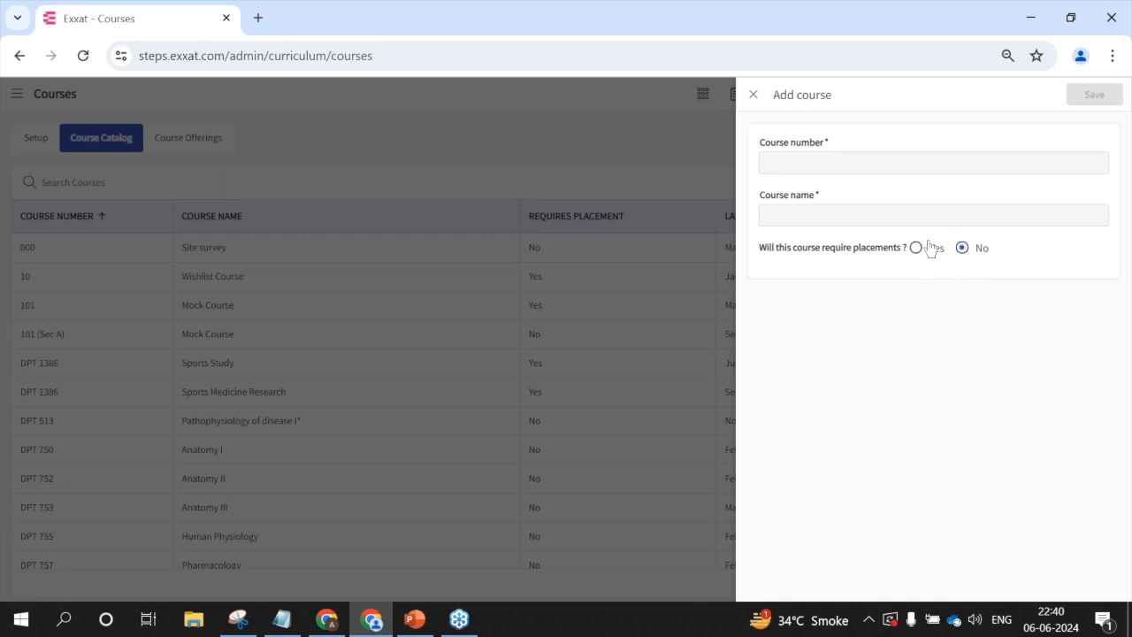
pyautogui.click(753, 95)
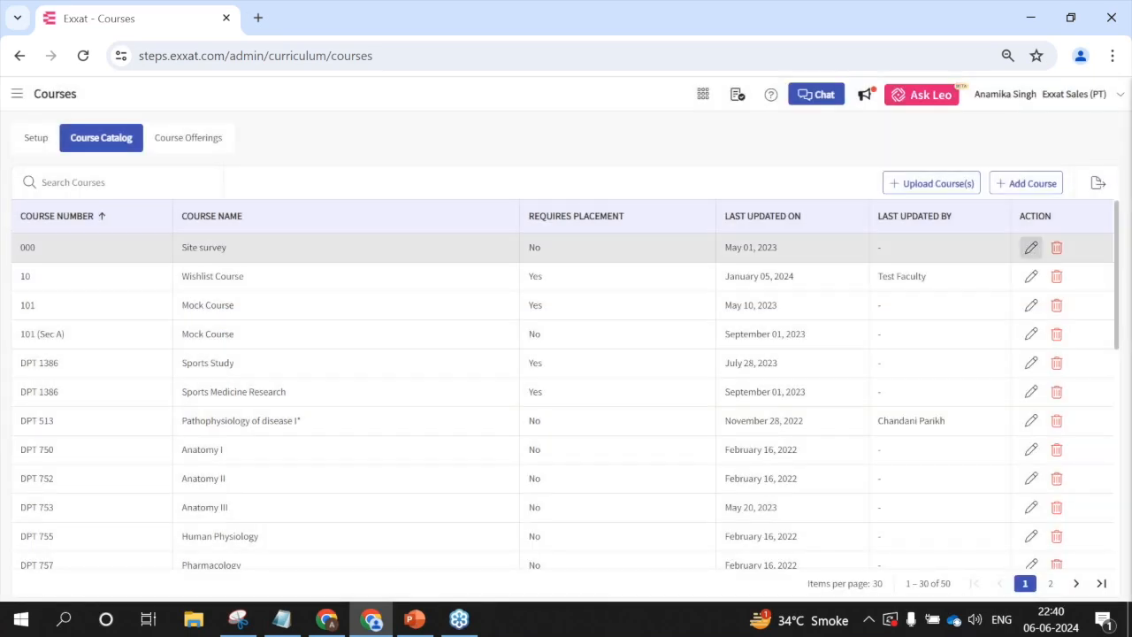
# Step: View the edit form of the Site survey course and compare it with the add-course form, closing both without saving
pyautogui.click(1031, 247)
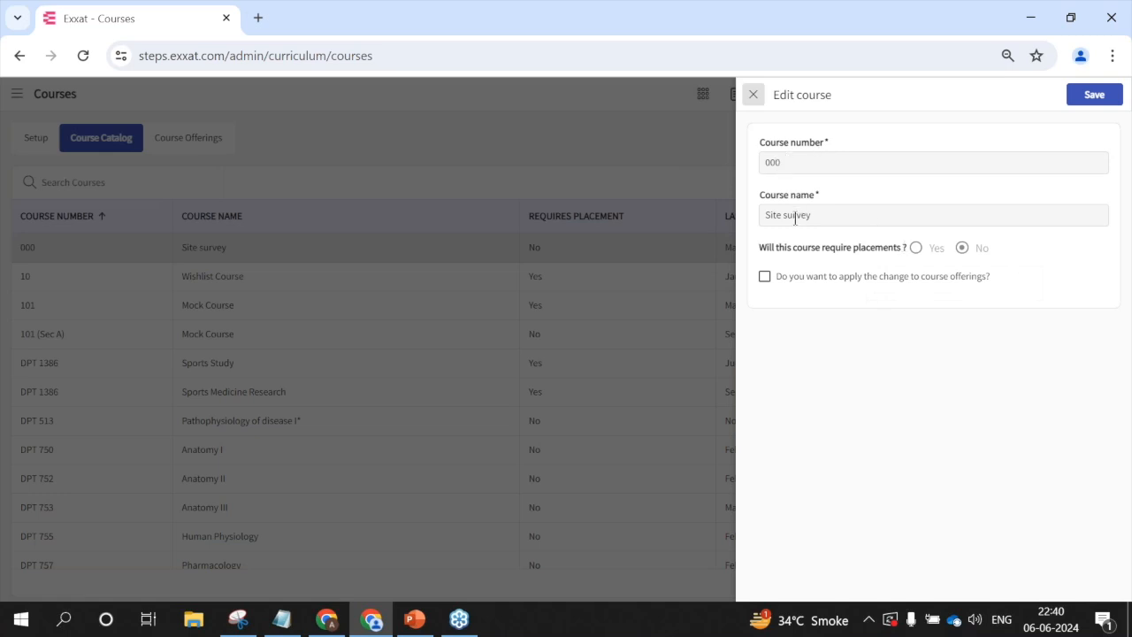
pyautogui.moveTo(916, 254)
pyautogui.click(754, 96)
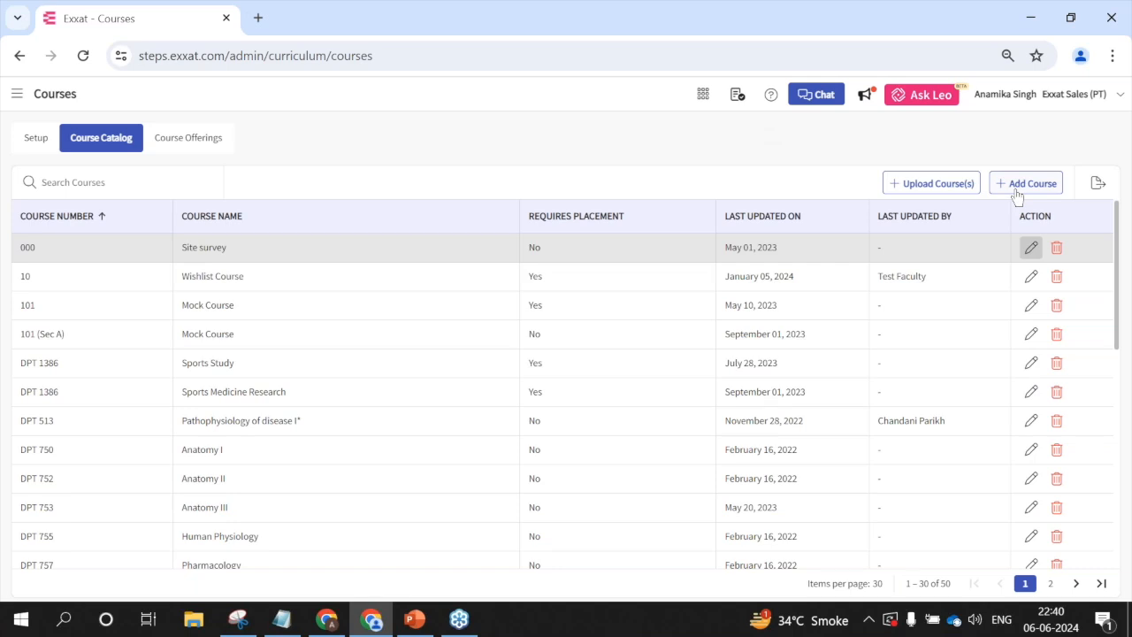
pyautogui.click(1017, 193)
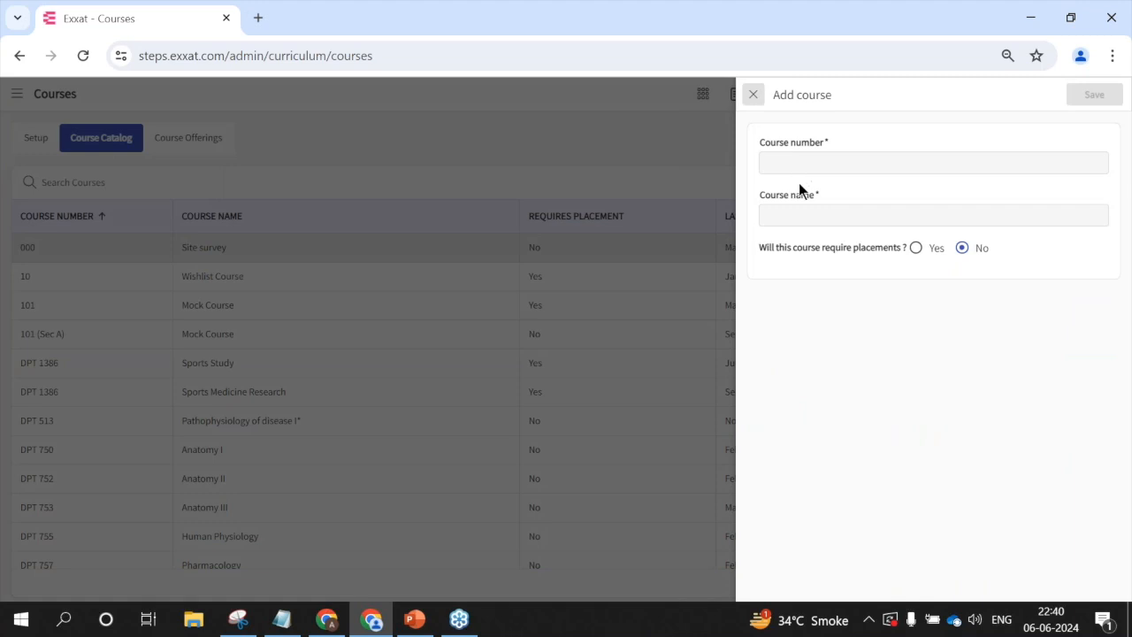
pyautogui.click(753, 95)
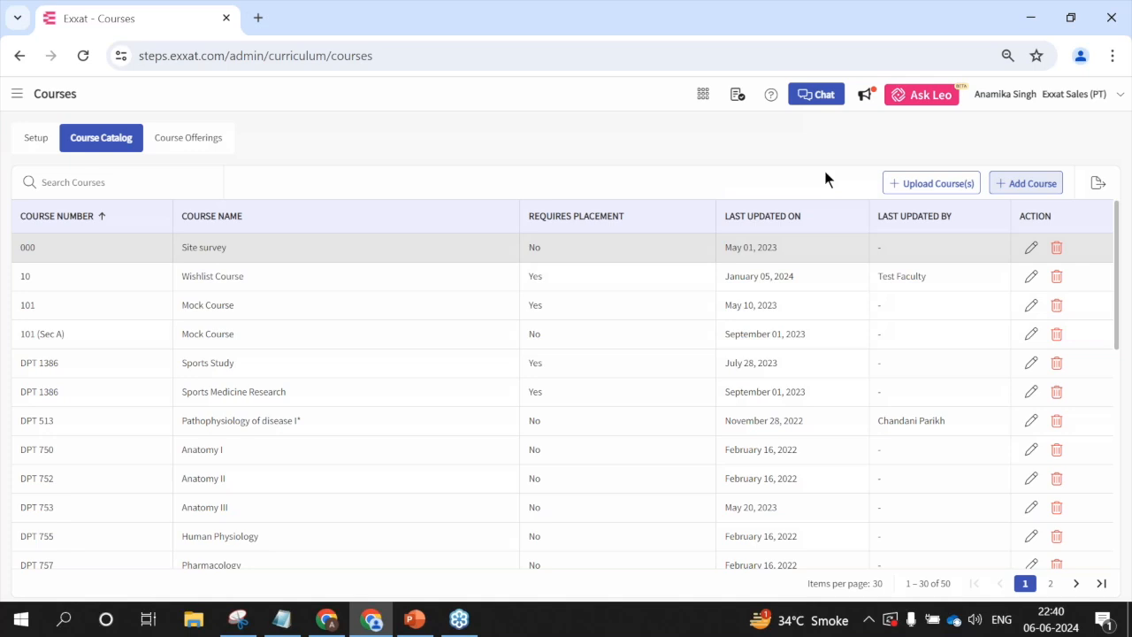
# Step: Download the bulk course upload template and inspect its columns in the spreadsheet program, returning to the Course Catalog without uploading
pyautogui.click(930, 184)
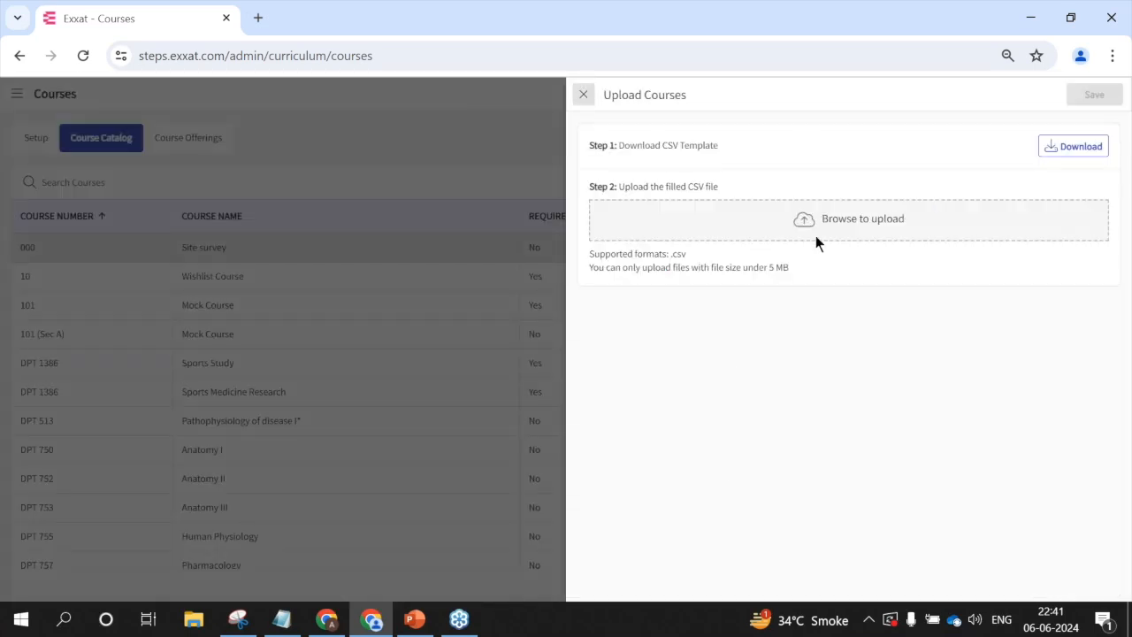
pyautogui.click(1070, 146)
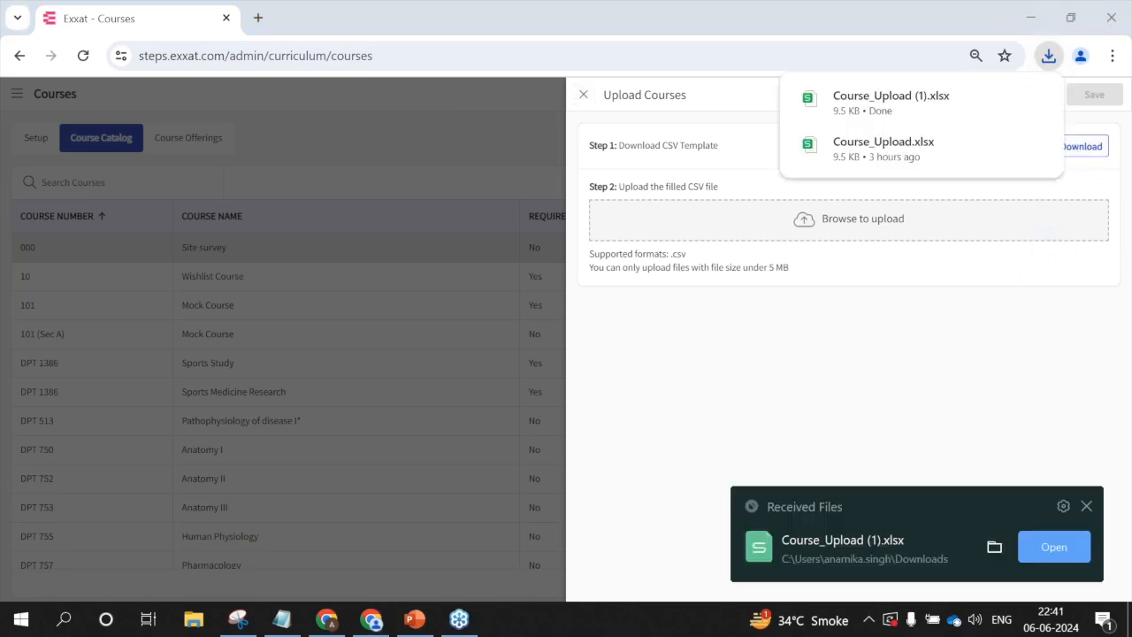
pyautogui.click(1043, 546)
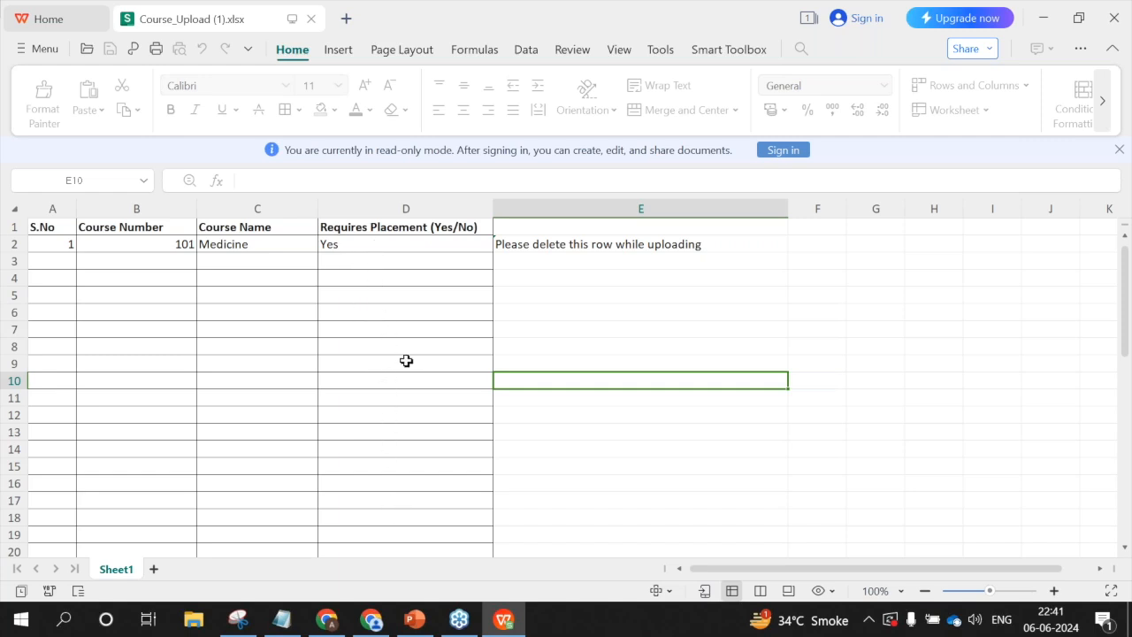
pyautogui.moveTo(375, 628)
pyautogui.click(375, 628)
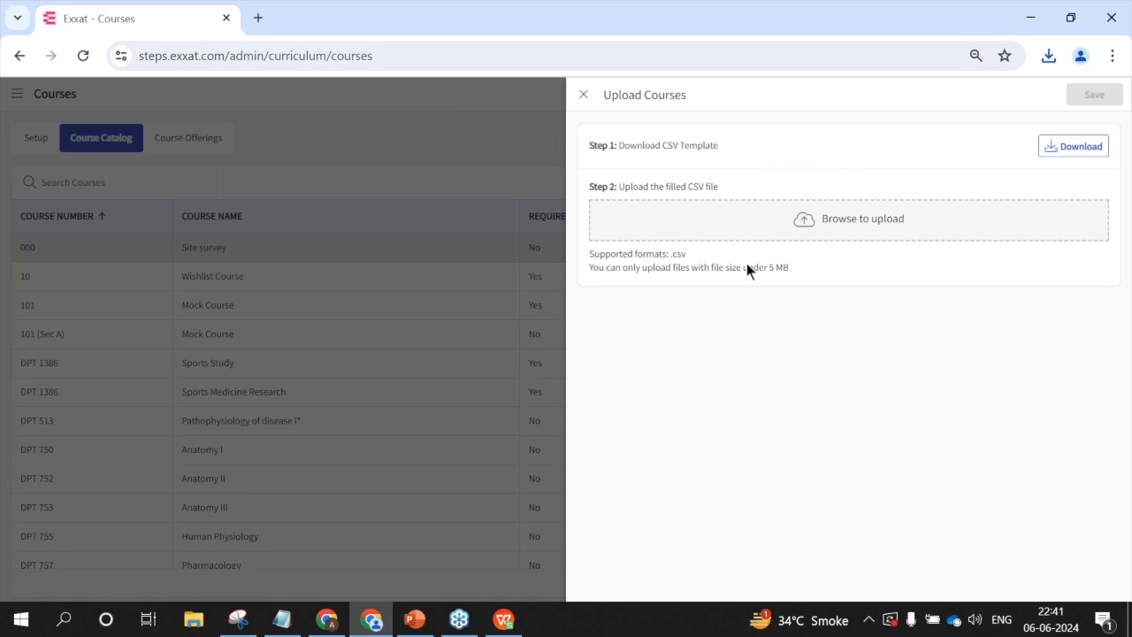
pyautogui.click(583, 94)
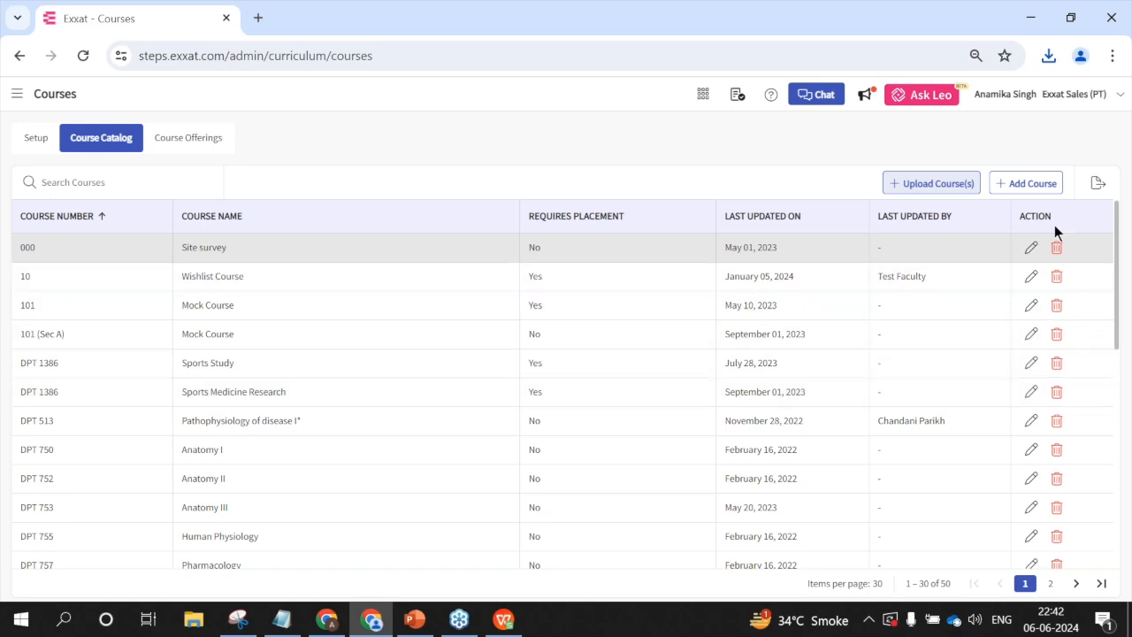
# Step: Check the Site survey course's option for applying changes to course offerings, and switch to the Course Offerings list
pyautogui.click(1031, 247)
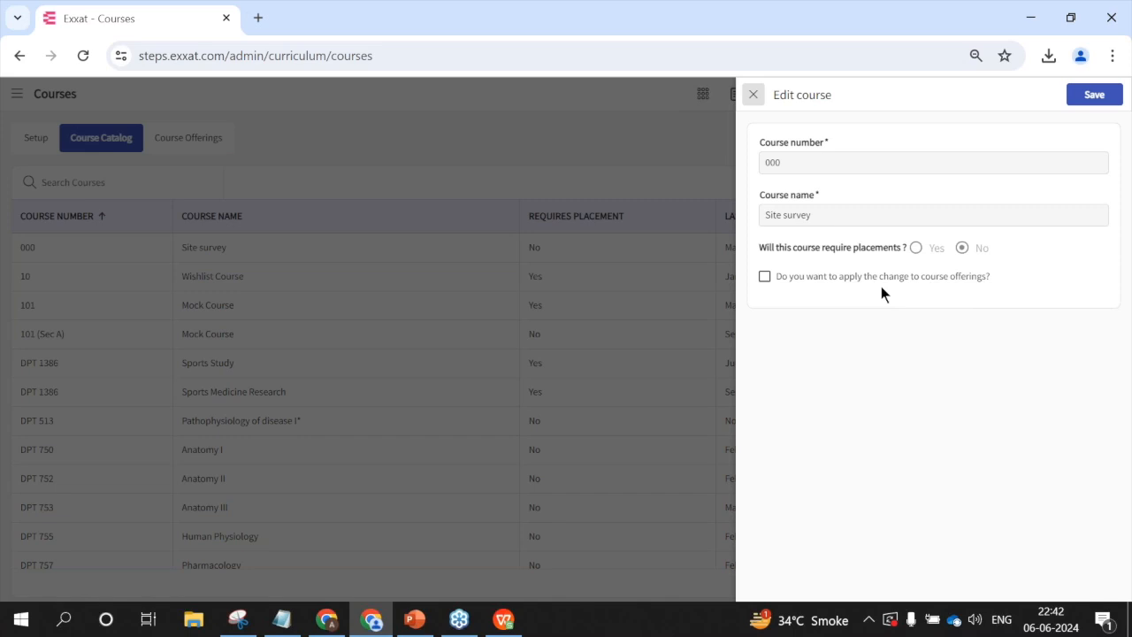
pyautogui.click(754, 95)
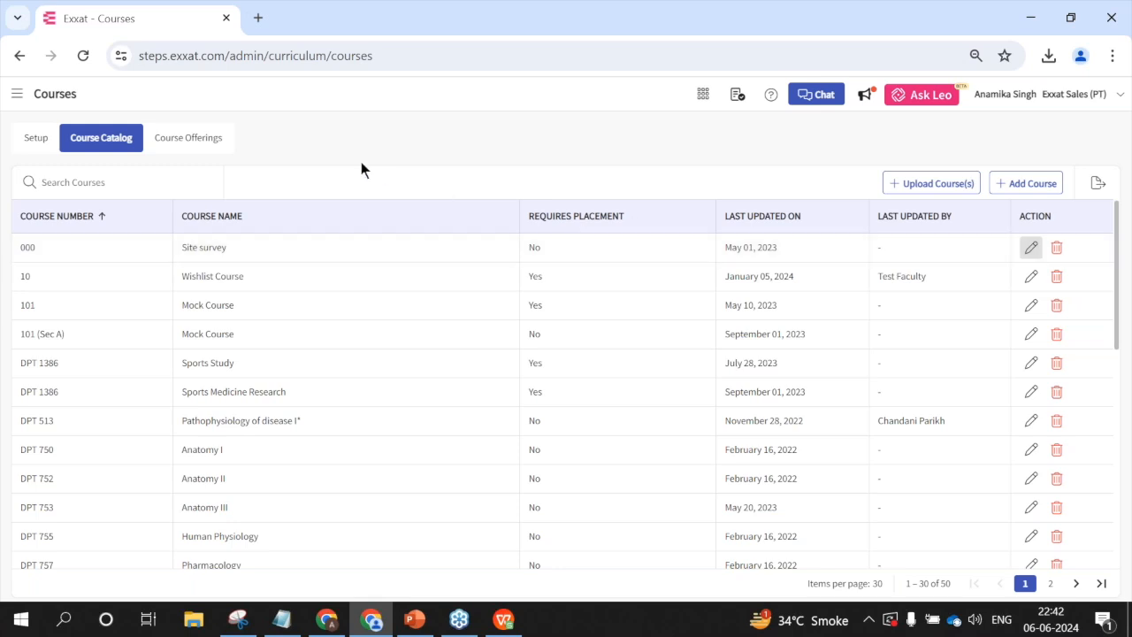
pyautogui.click(201, 148)
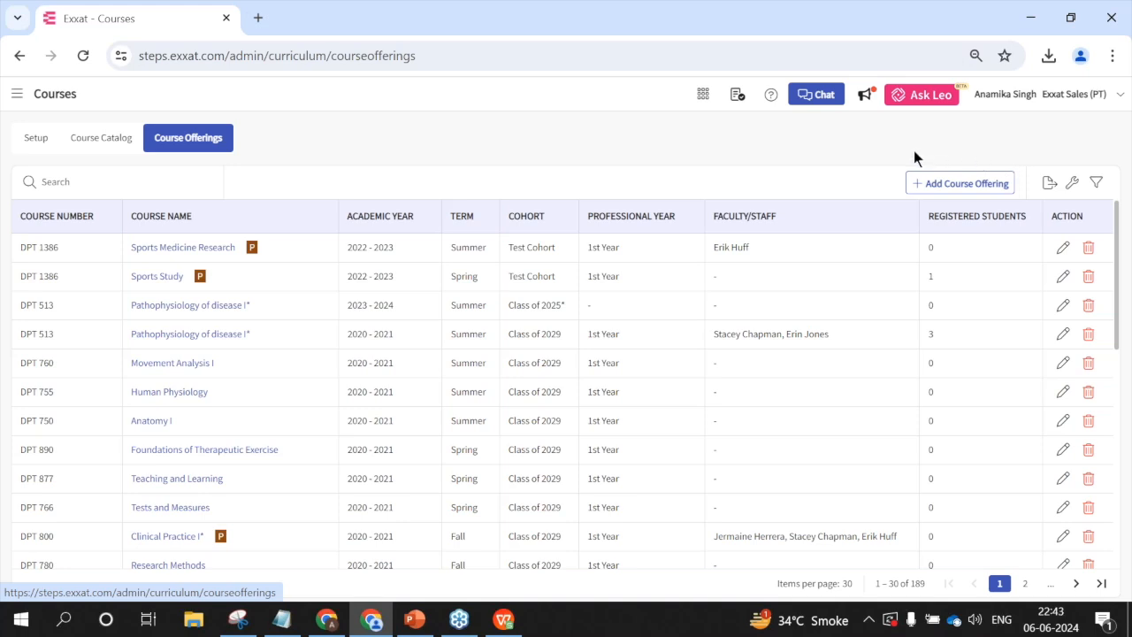
# Step: Start a new course offering and look through the available cohort, term, academic year and professional year options
pyautogui.click(950, 184)
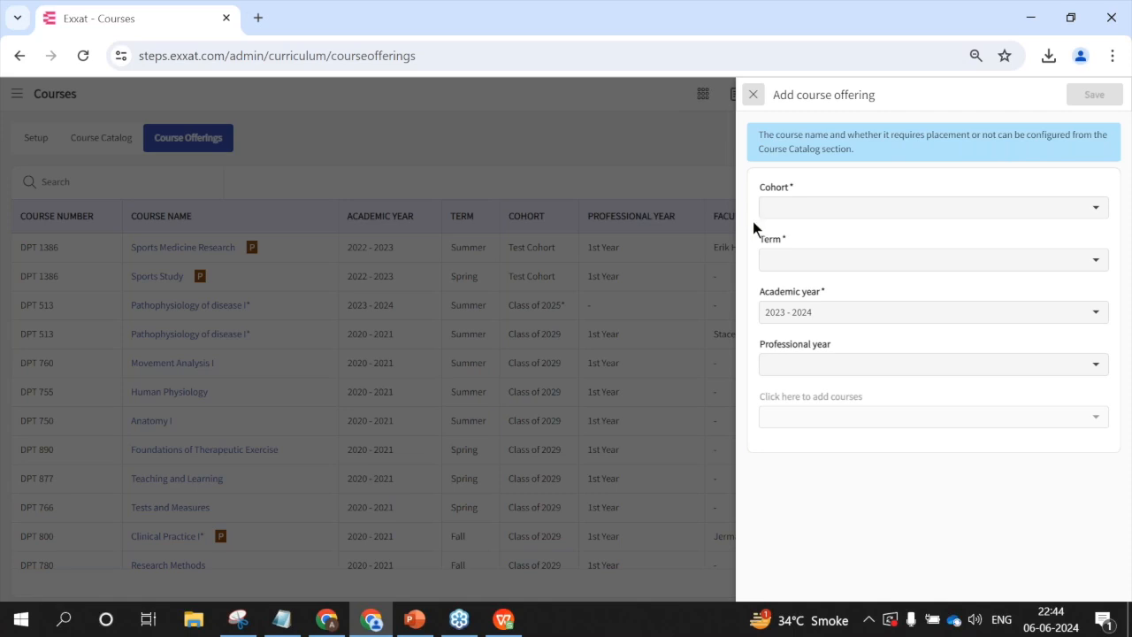
pyautogui.click(810, 215)
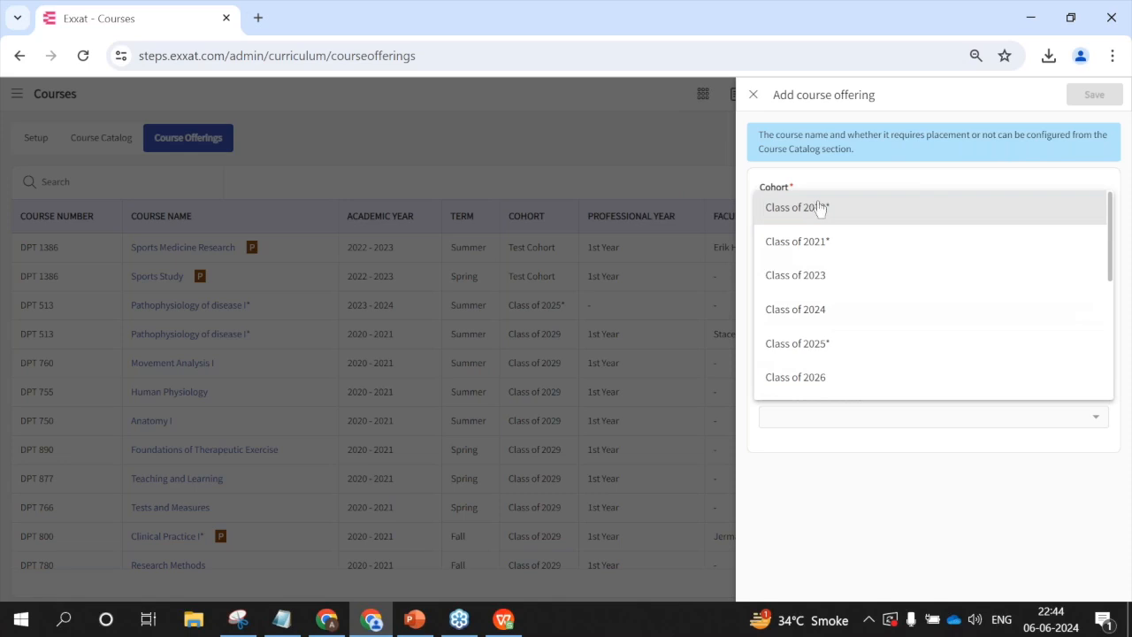
pyautogui.click(831, 178)
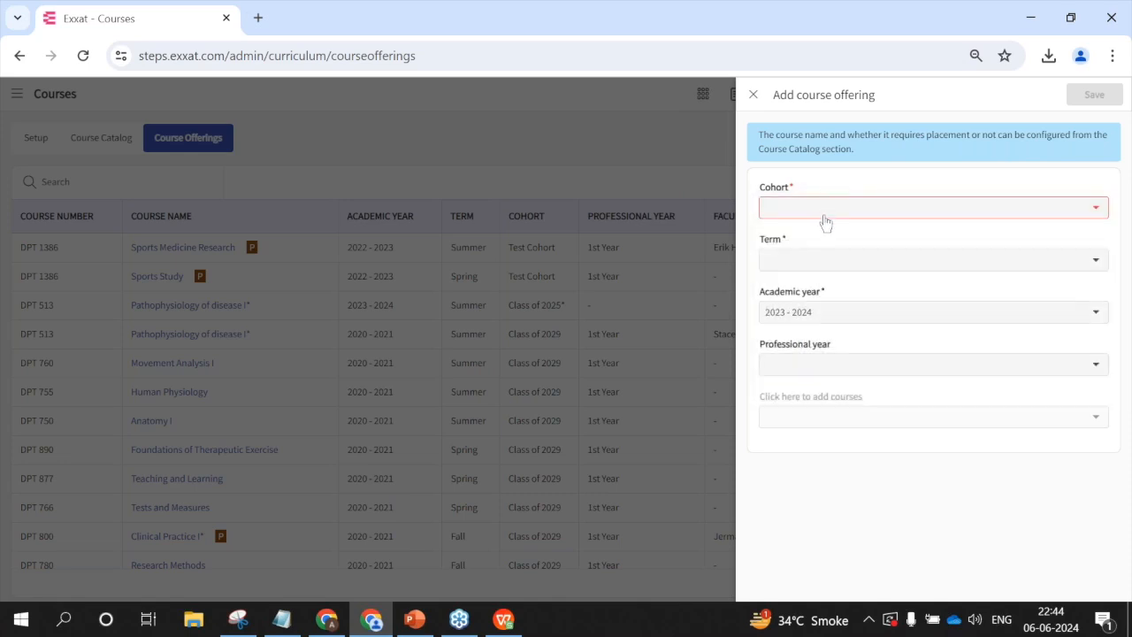
pyautogui.click(825, 260)
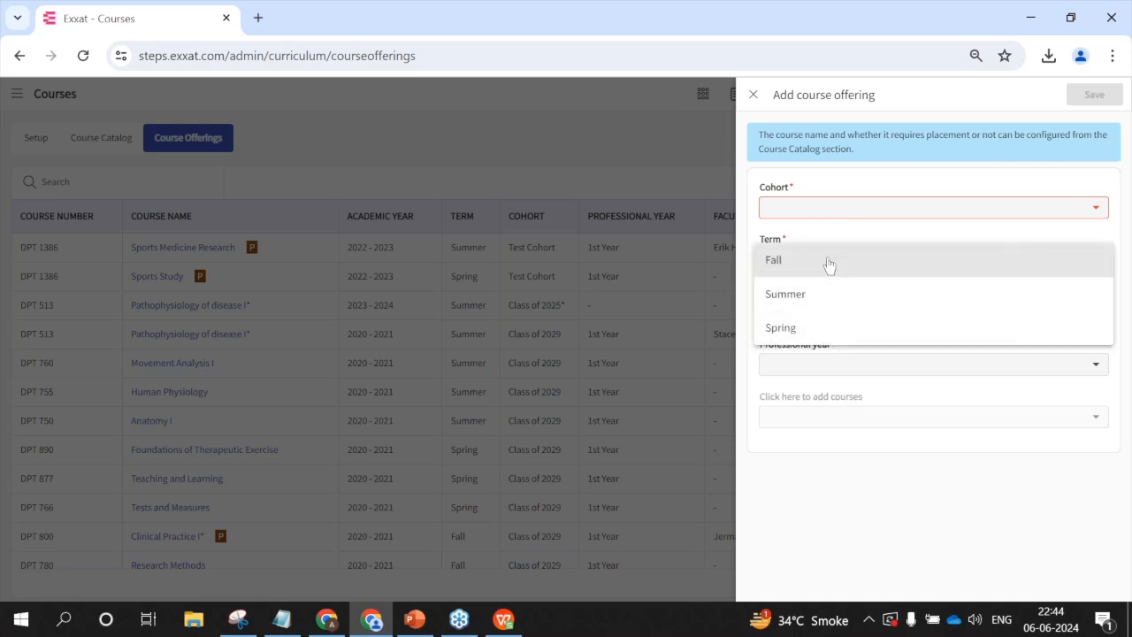
pyautogui.click(821, 221)
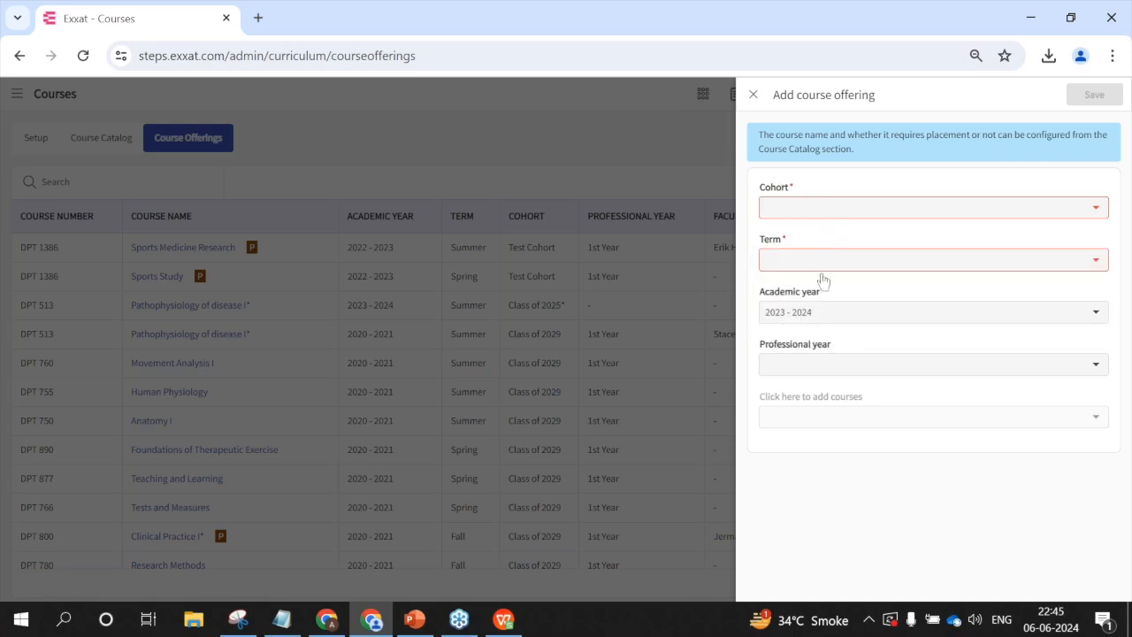
pyautogui.click(826, 309)
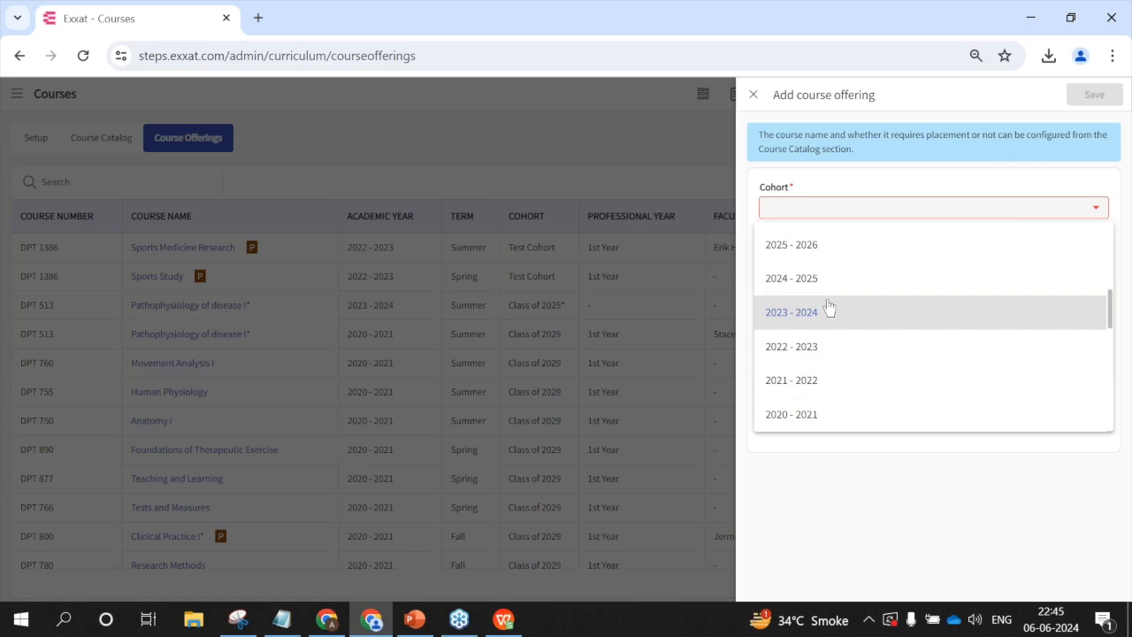
pyautogui.click(848, 467)
pyautogui.click(843, 367)
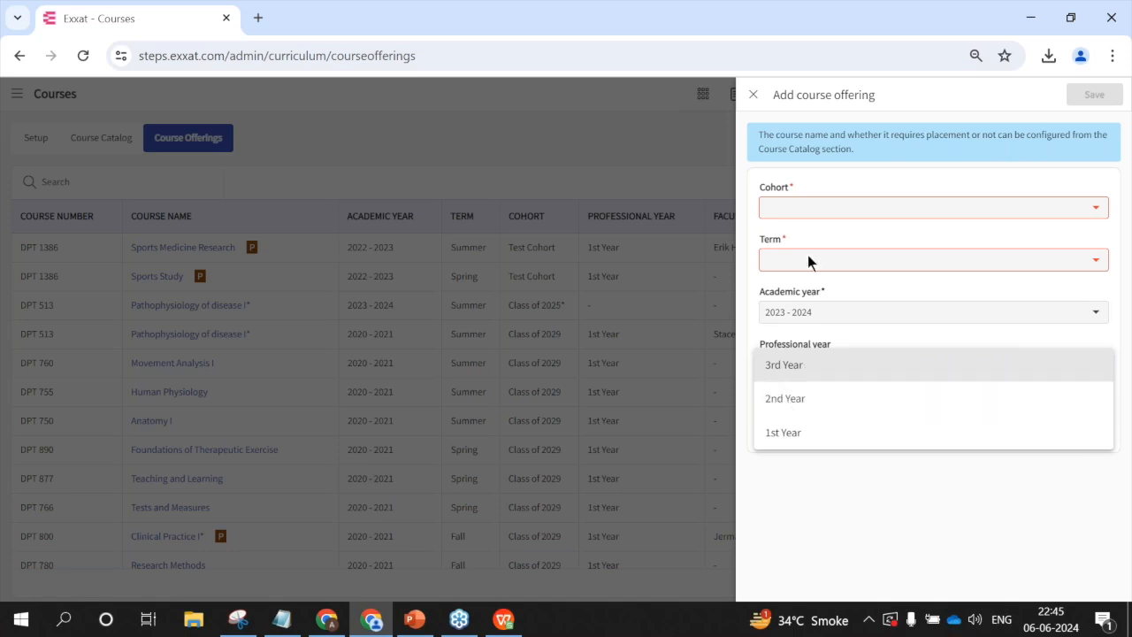
pyautogui.click(847, 510)
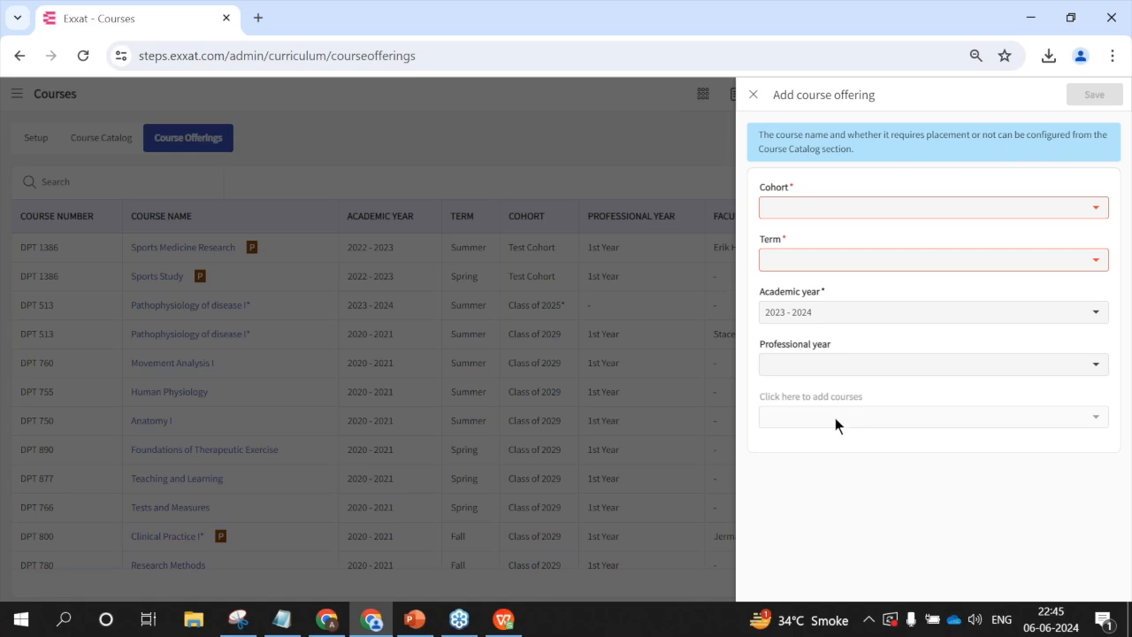
# Step: Set the new offering's professional year to 3rd Year, term to Summer and cohort to Class of 2021*
pyautogui.click(836, 369)
pyautogui.click(828, 364)
pyautogui.click(821, 260)
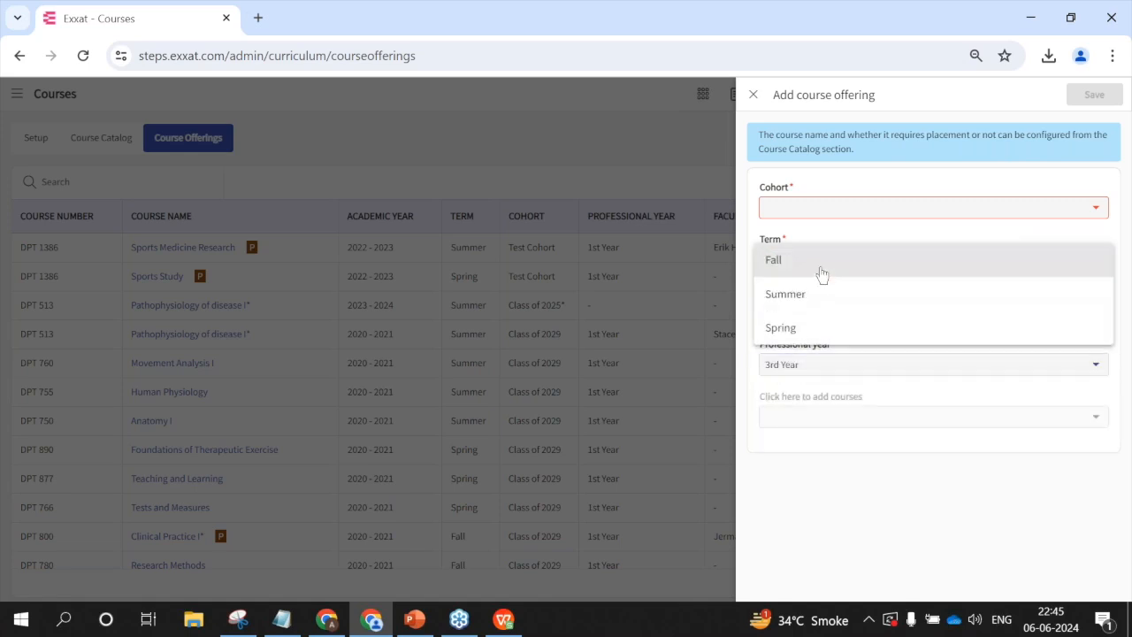
pyautogui.click(821, 300)
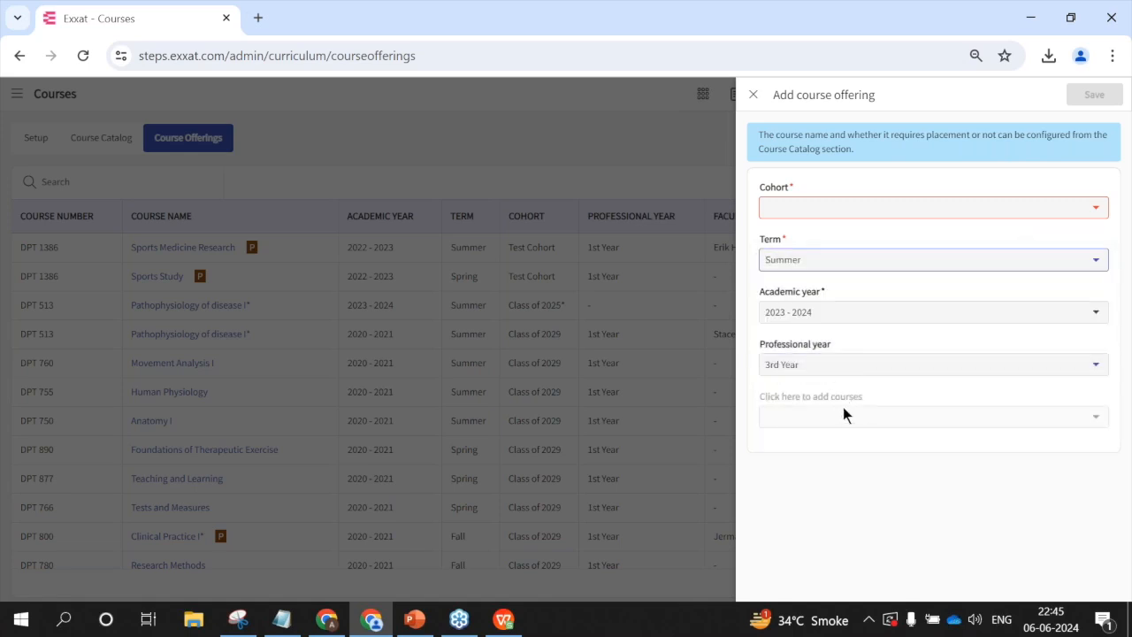
pyautogui.click(823, 212)
pyautogui.click(825, 242)
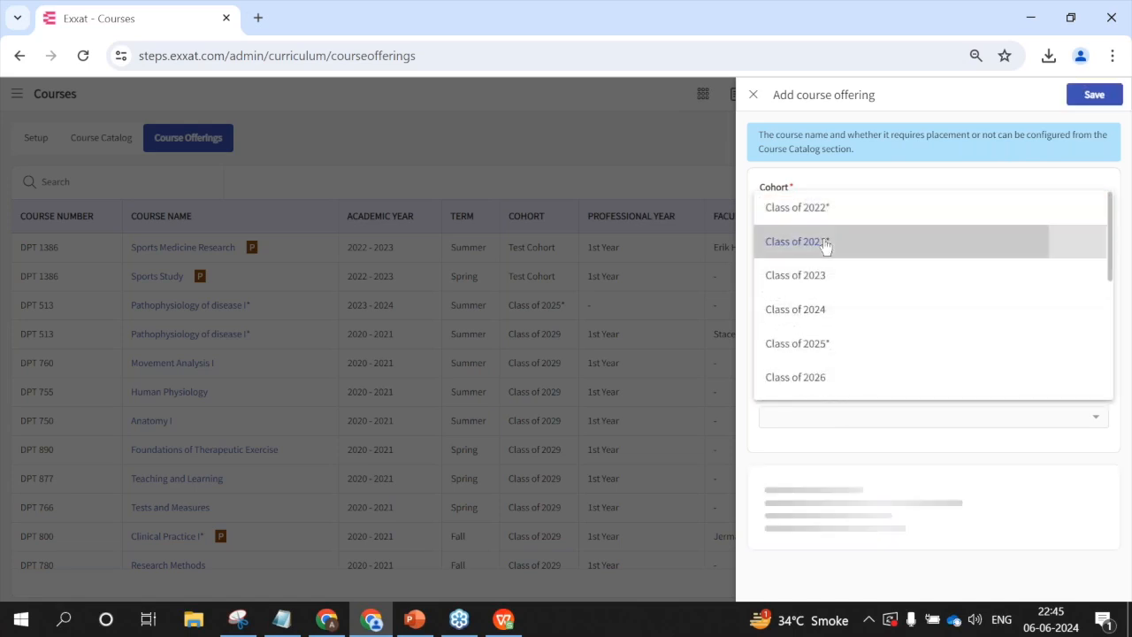
# Step: Choose DPT 1386 - Sports Study as the new offering's course, and discard the offering without saving
pyautogui.click(849, 415)
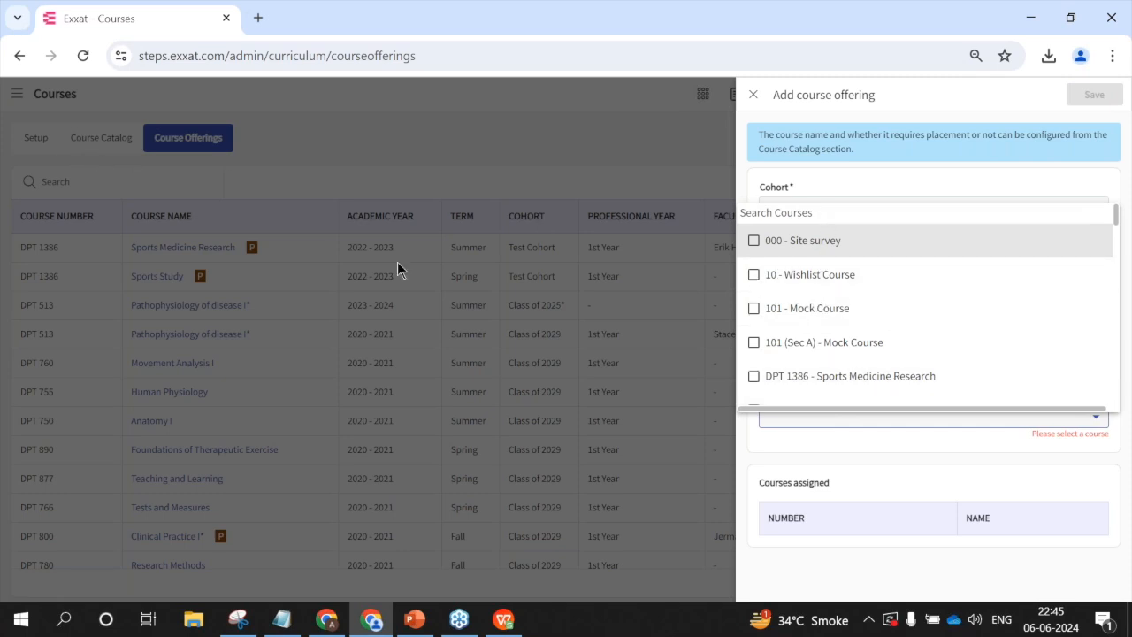
pyautogui.scroll(-2, 874, 303)
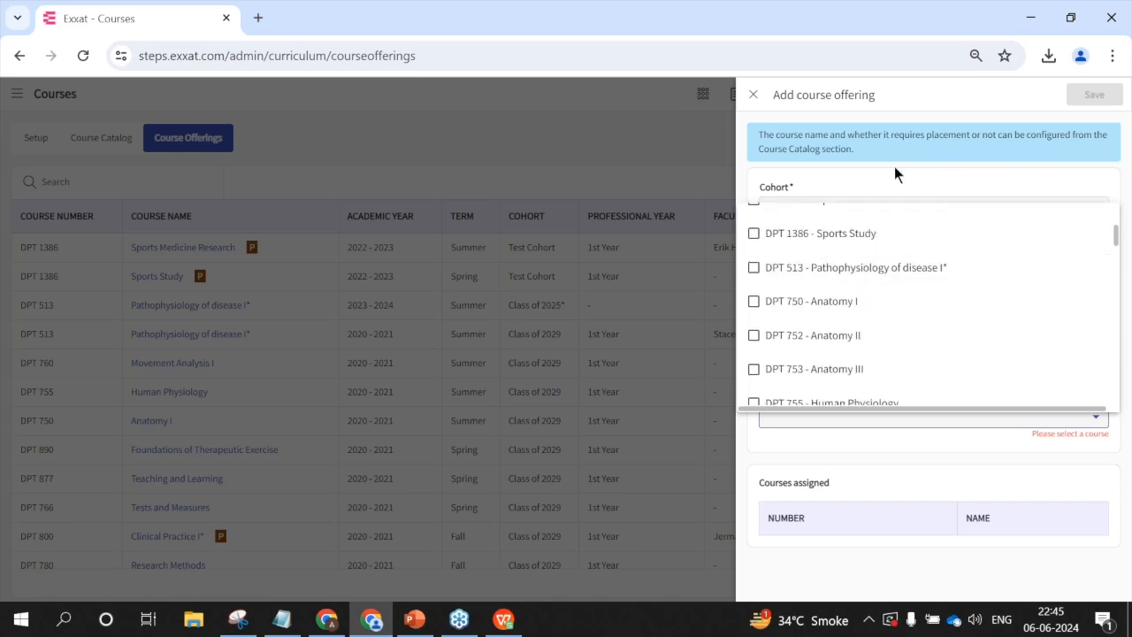
pyautogui.click(756, 244)
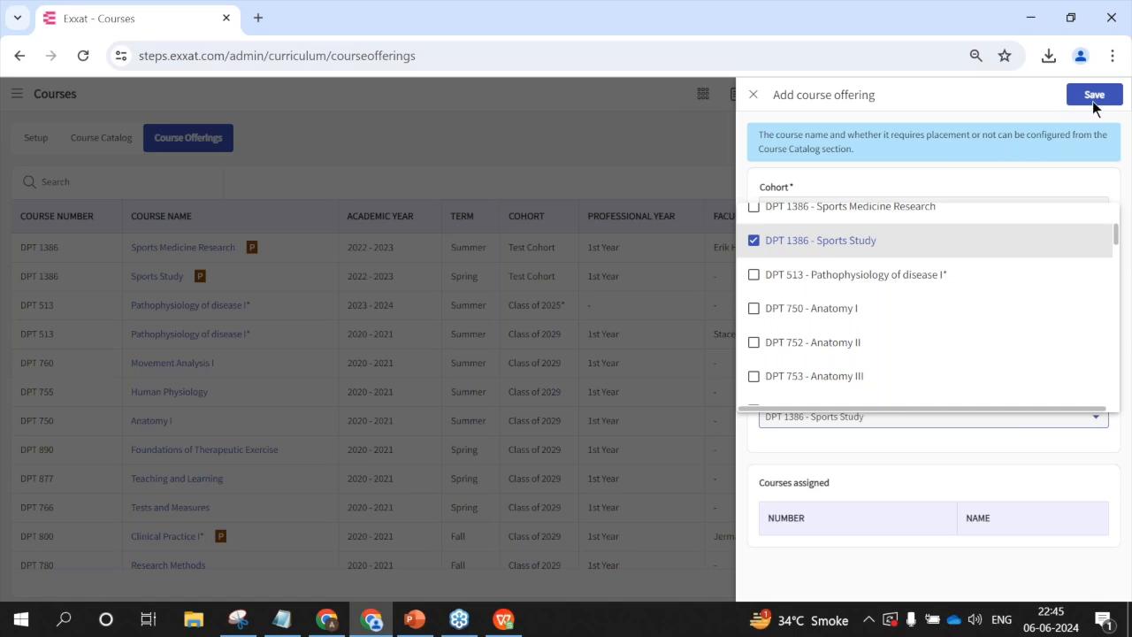
pyautogui.click(753, 94)
pyautogui.click(754, 95)
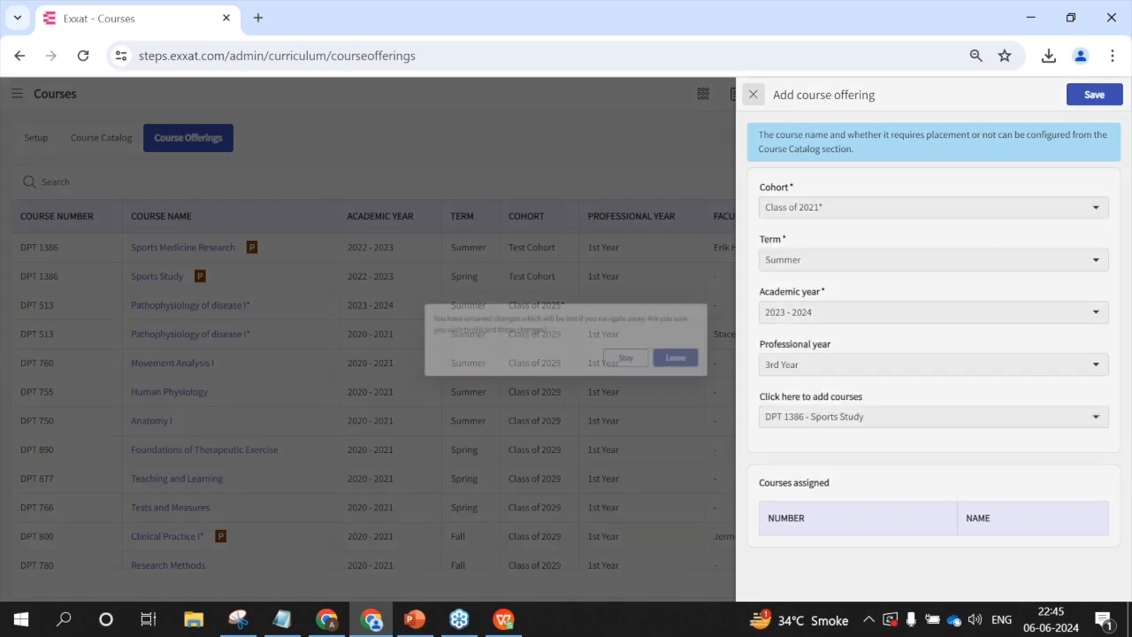
pyautogui.click(699, 363)
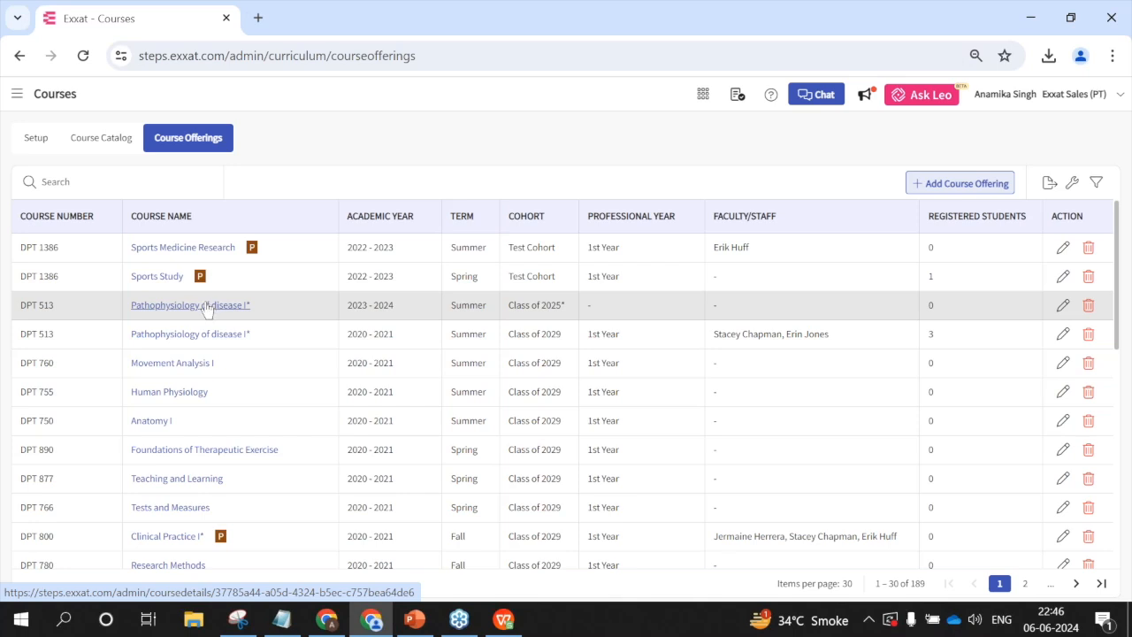
# Step: Open the Sports Study offering for the Test Cohort and review its course details, textbooks, evaluation criteria and policies
pyautogui.click(157, 276)
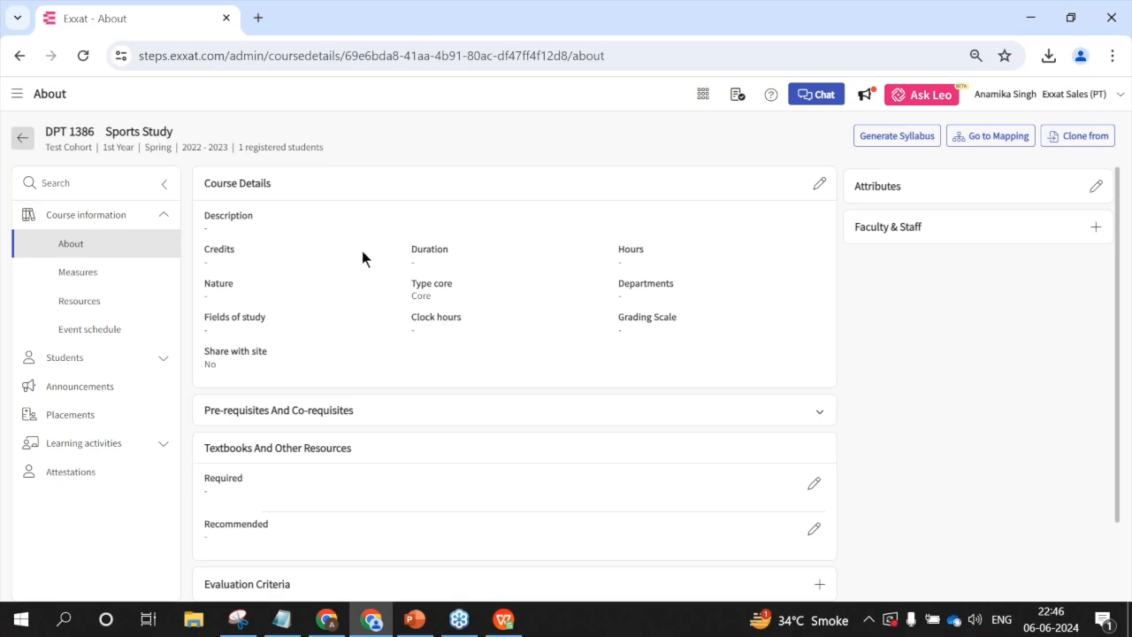
pyautogui.scroll(-2, 350, 301)
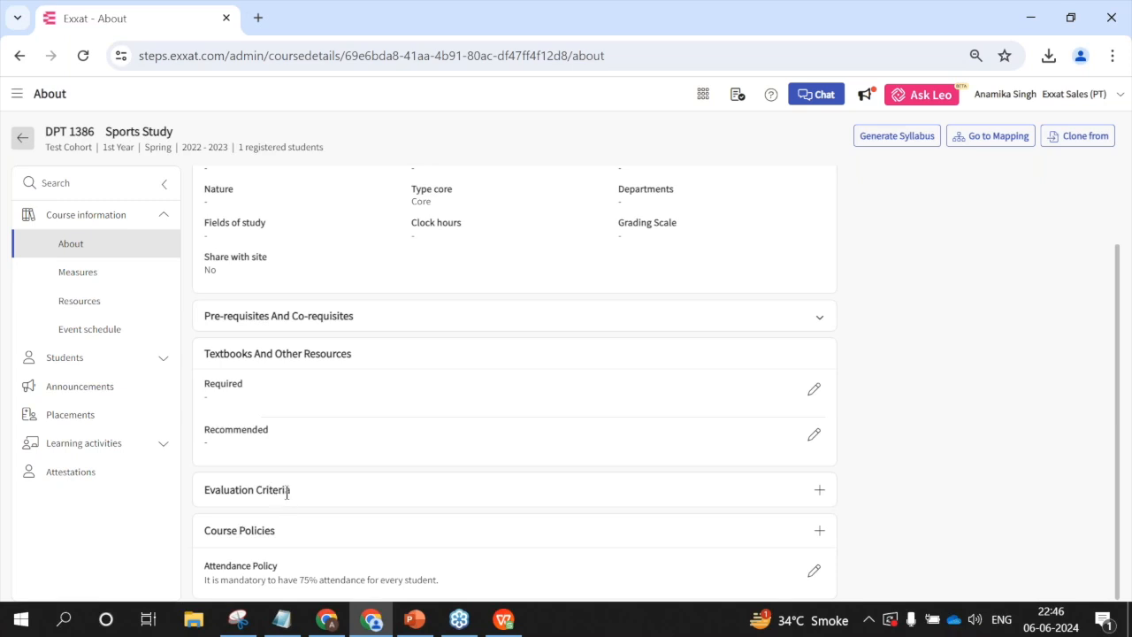
pyautogui.scroll(2, 286, 493)
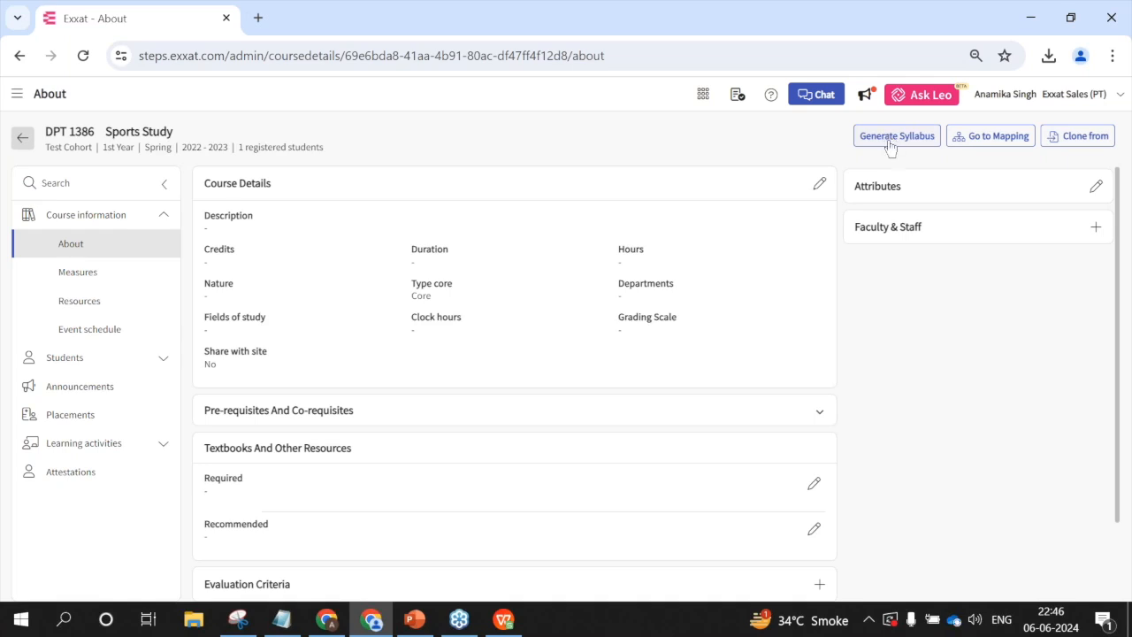
# Step: Review which data can be cloned into Sports Study from the Mock Class of 2027 offering, and leave without importing anything
pyautogui.click(1064, 140)
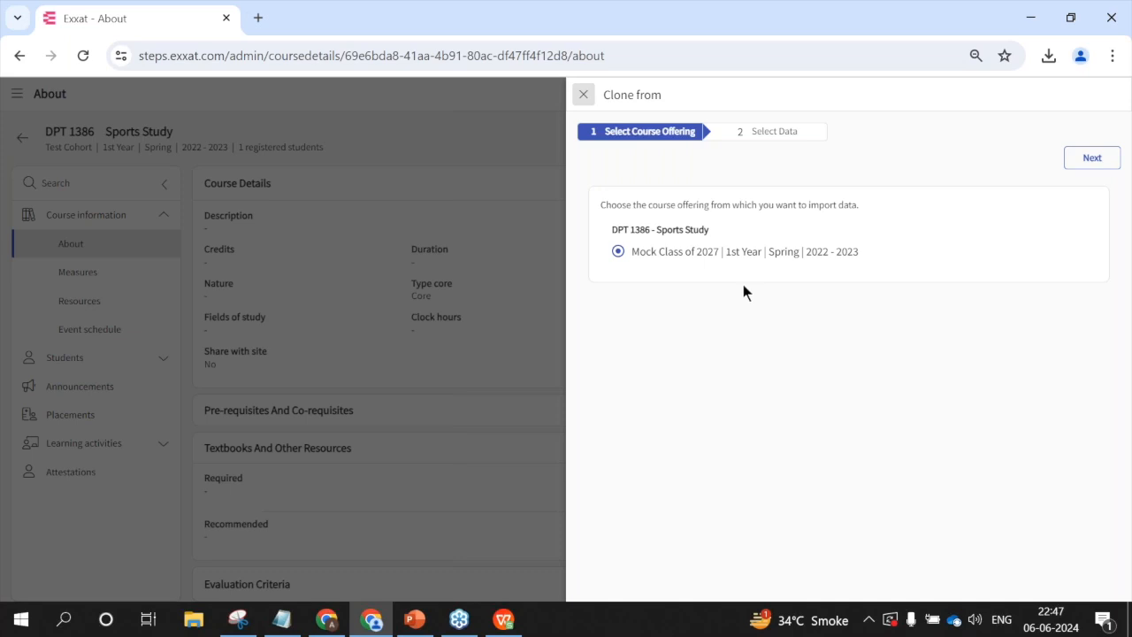
pyautogui.click(584, 94)
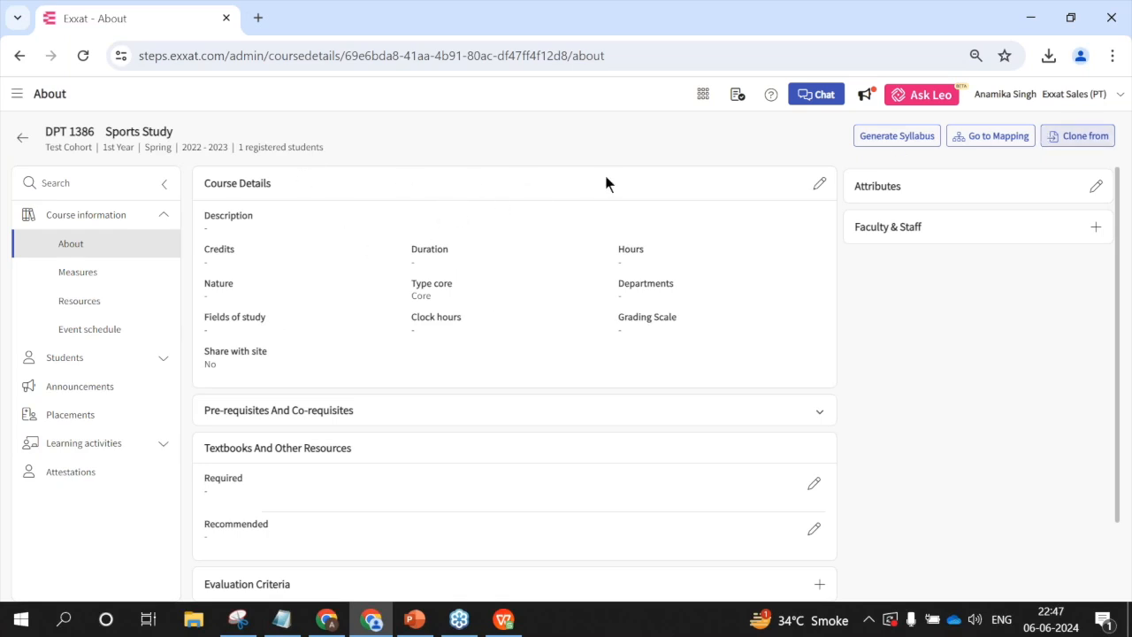
pyautogui.click(1075, 144)
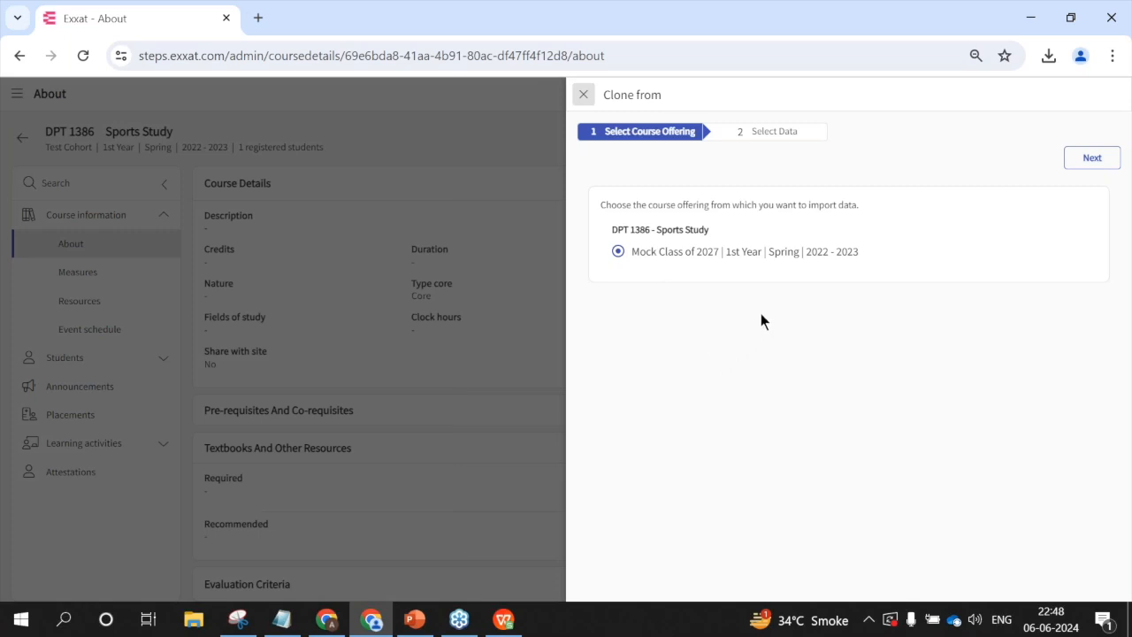
pyautogui.click(1088, 159)
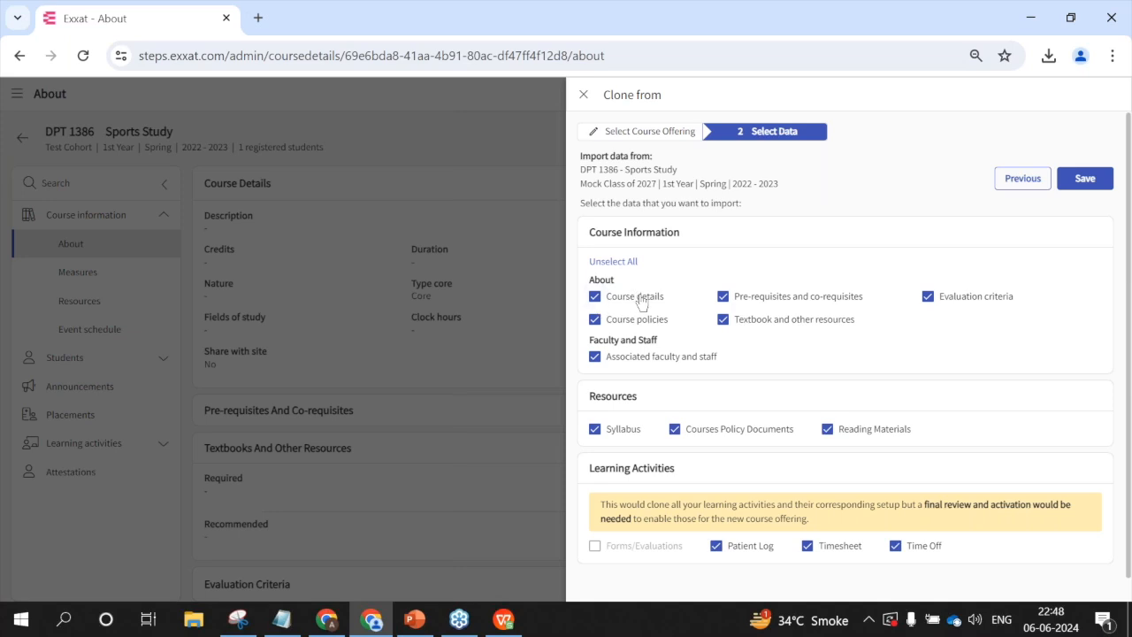
pyautogui.click(723, 298)
pyautogui.click(583, 95)
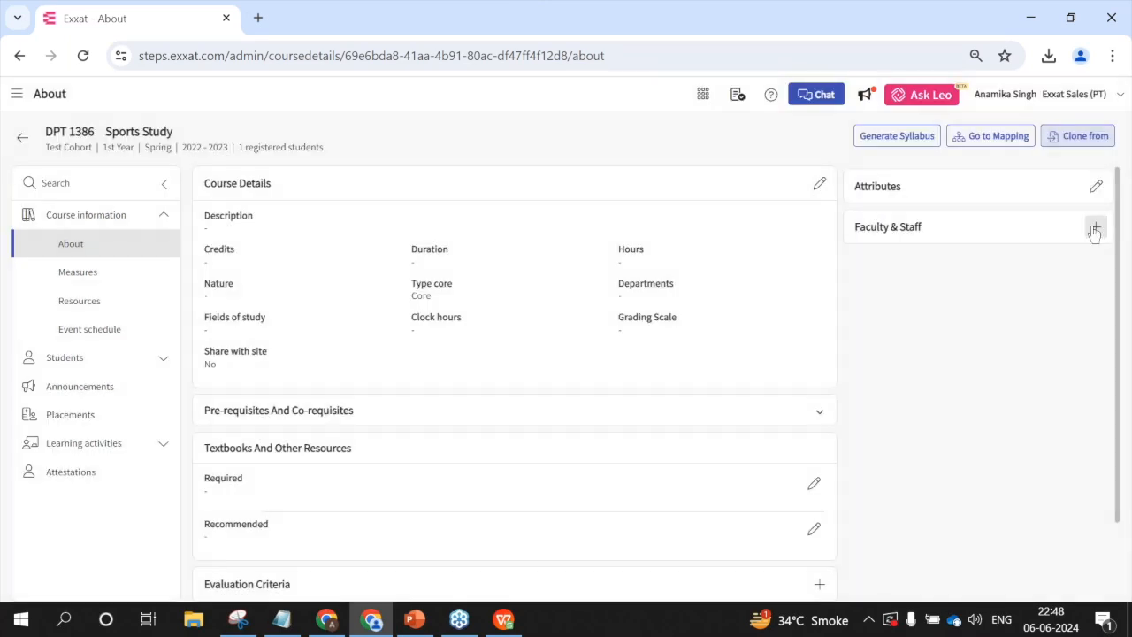
# Step: Start associating a faculty member with the Sports Study course, and close the form without assigning a role or saving
pyautogui.click(1095, 230)
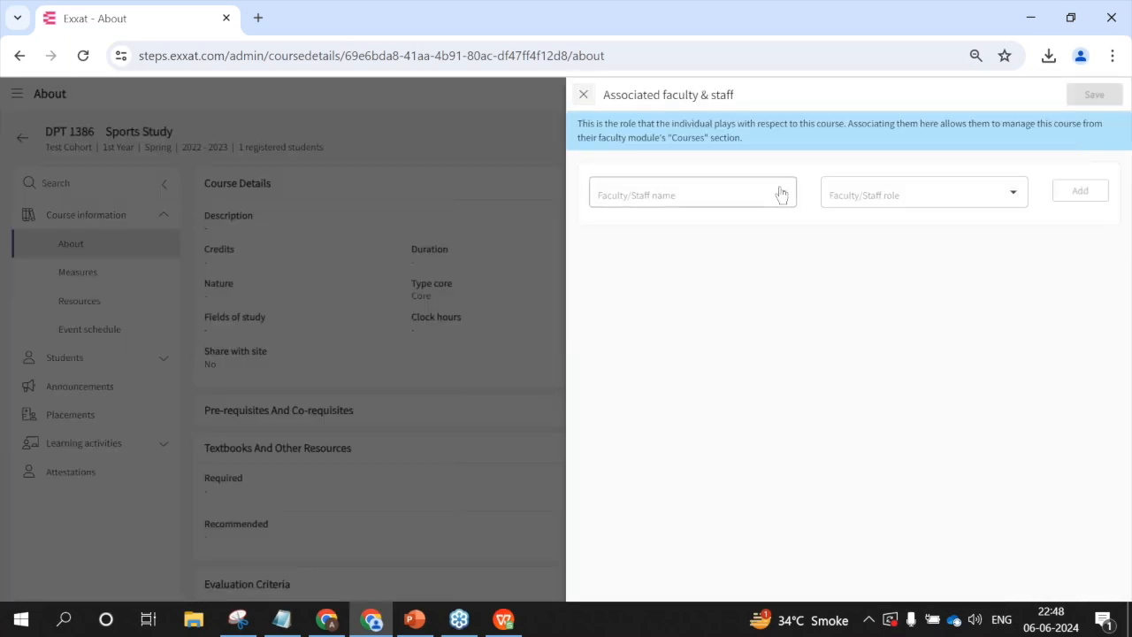
pyautogui.click(781, 193)
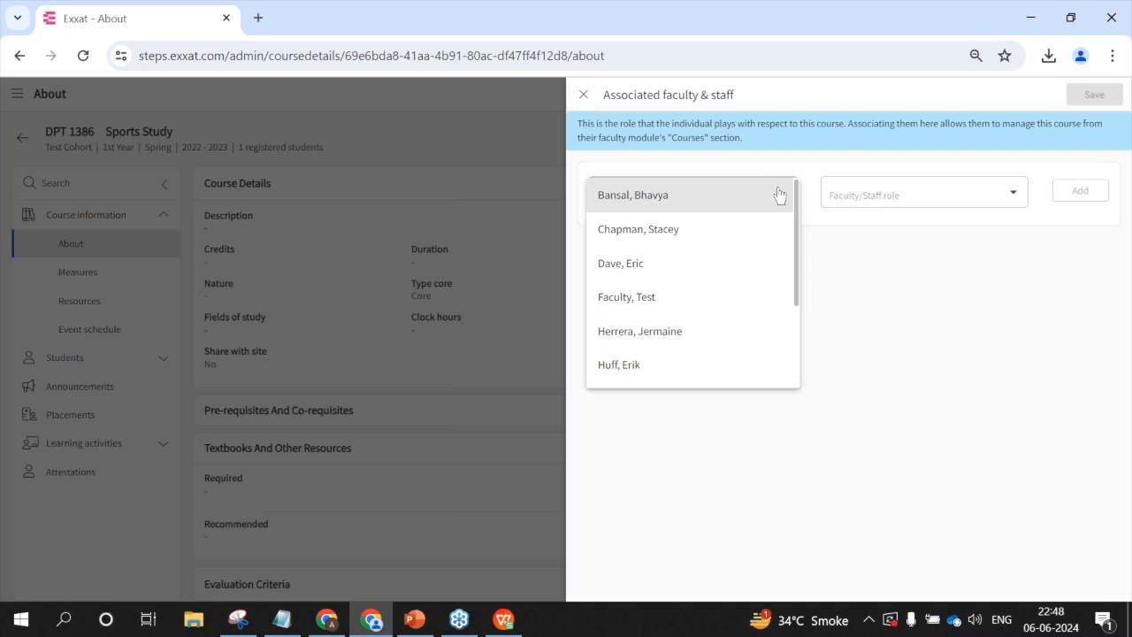
pyautogui.click(678, 243)
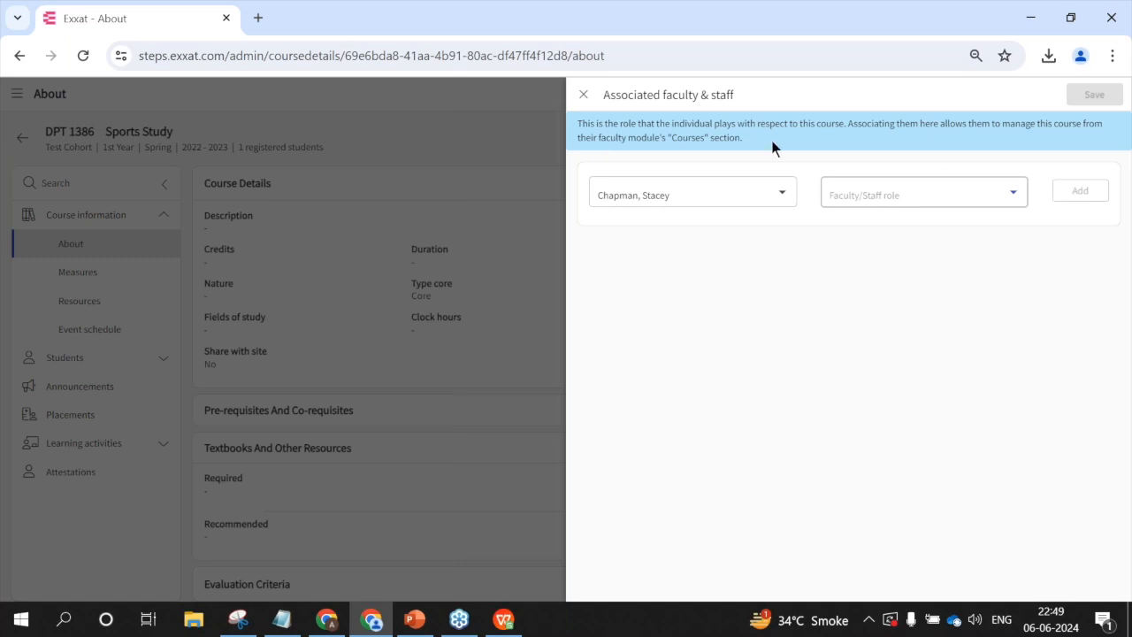
pyautogui.click(583, 94)
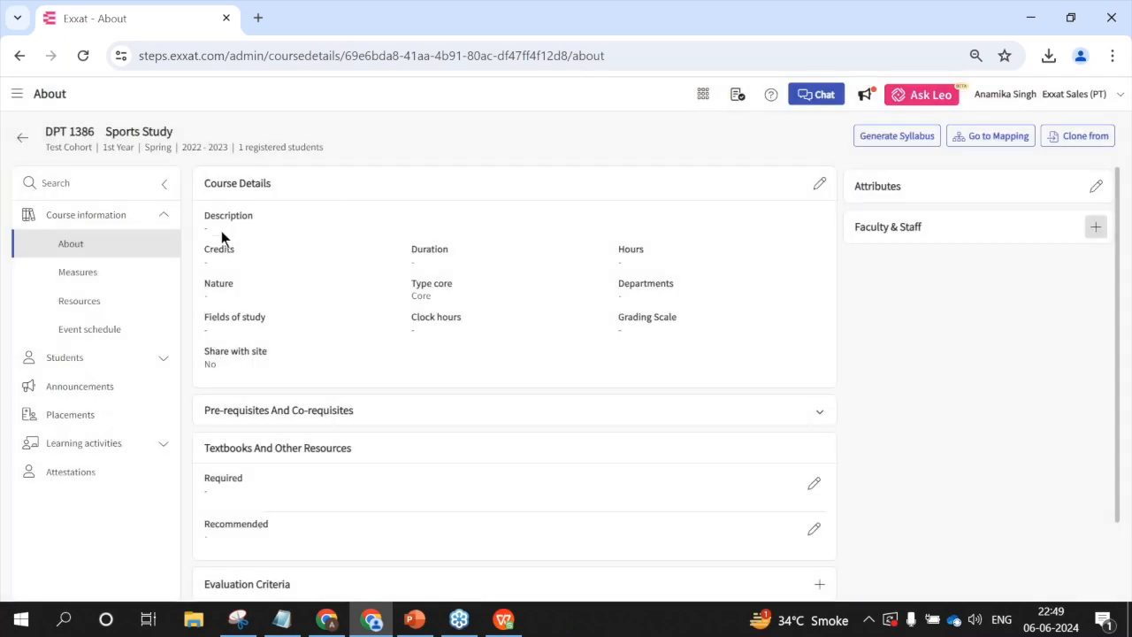
# Step: Open the course's Resources and check how a category is added, closing the category editor without saving
pyautogui.click(90, 305)
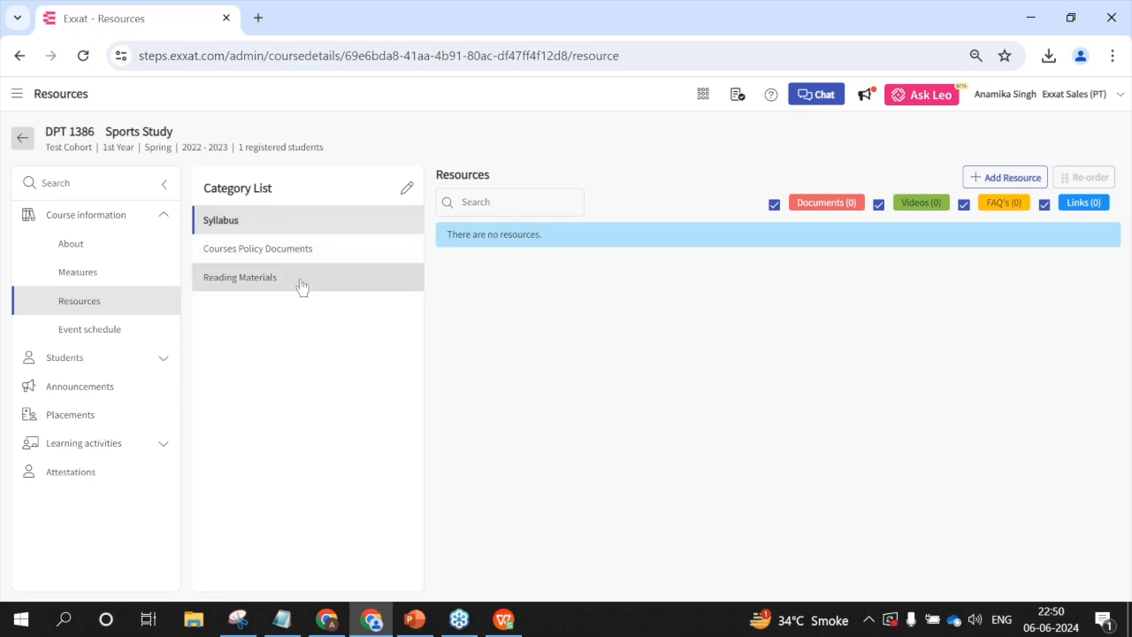
pyautogui.click(408, 191)
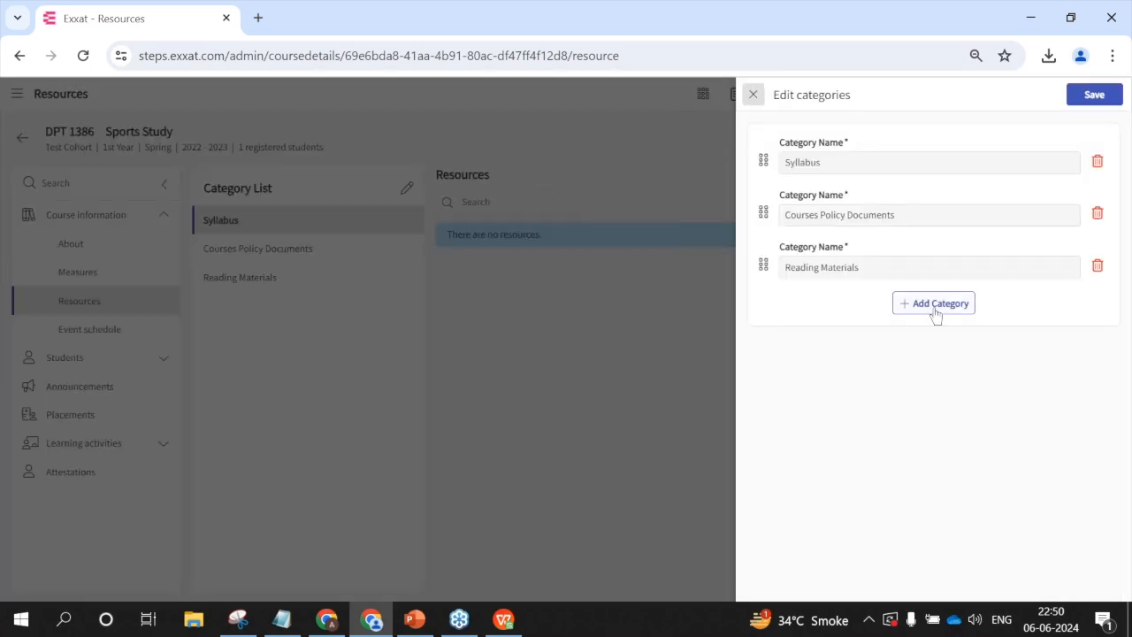
pyautogui.click(934, 304)
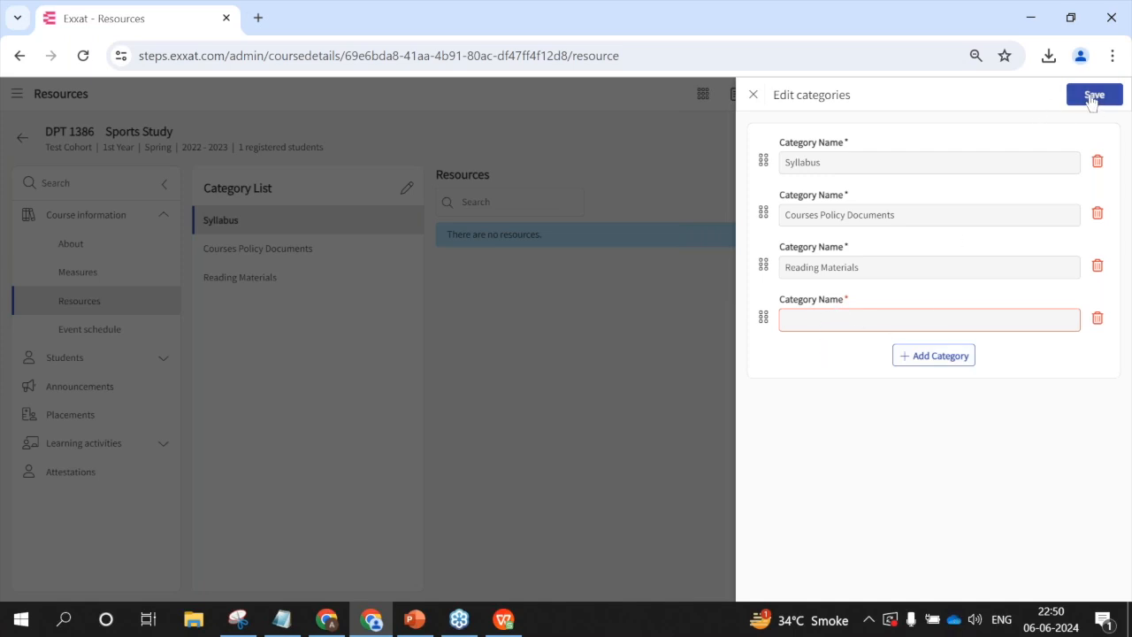
pyautogui.click(753, 95)
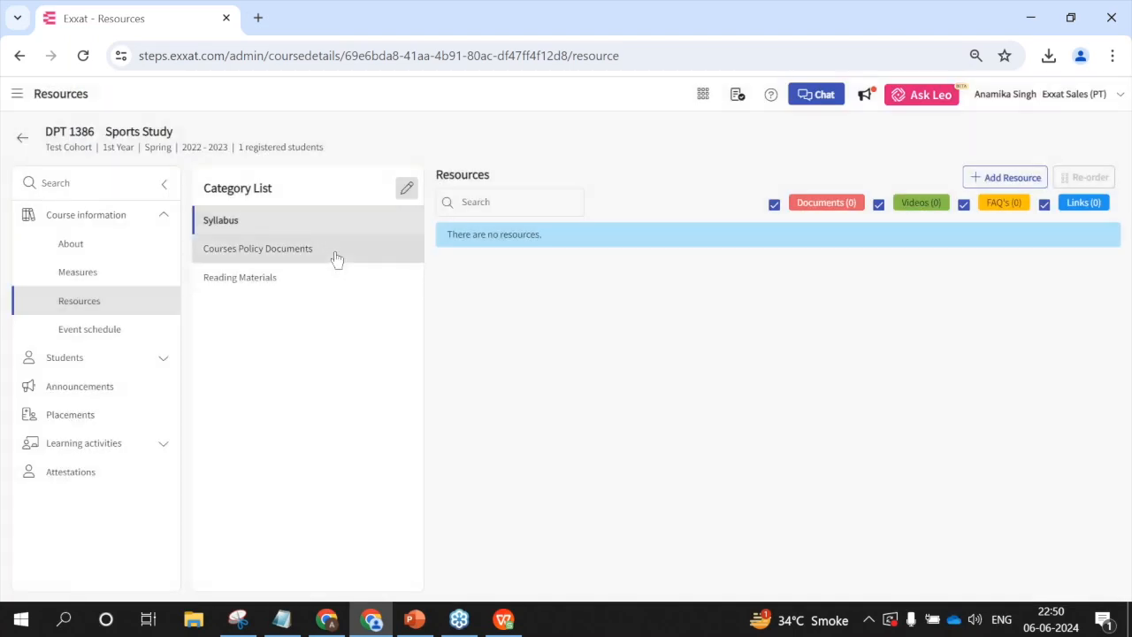
# Step: Start a new resource under Courses Policy Documents and try the Documents, Videos and FAQ's types
pyautogui.click(336, 256)
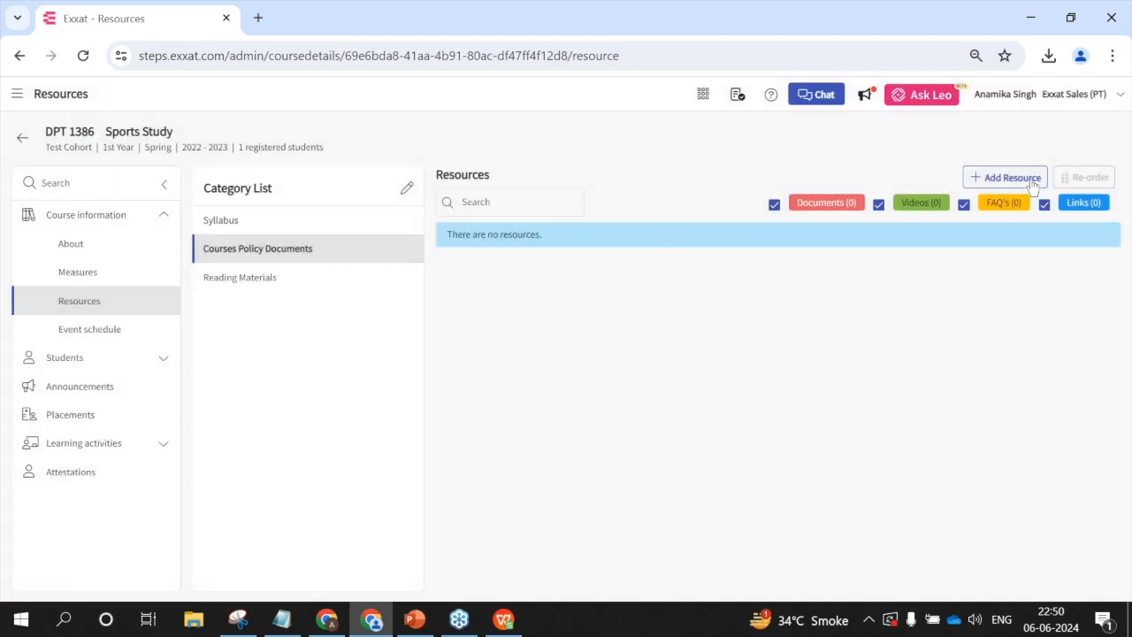
pyautogui.click(1031, 182)
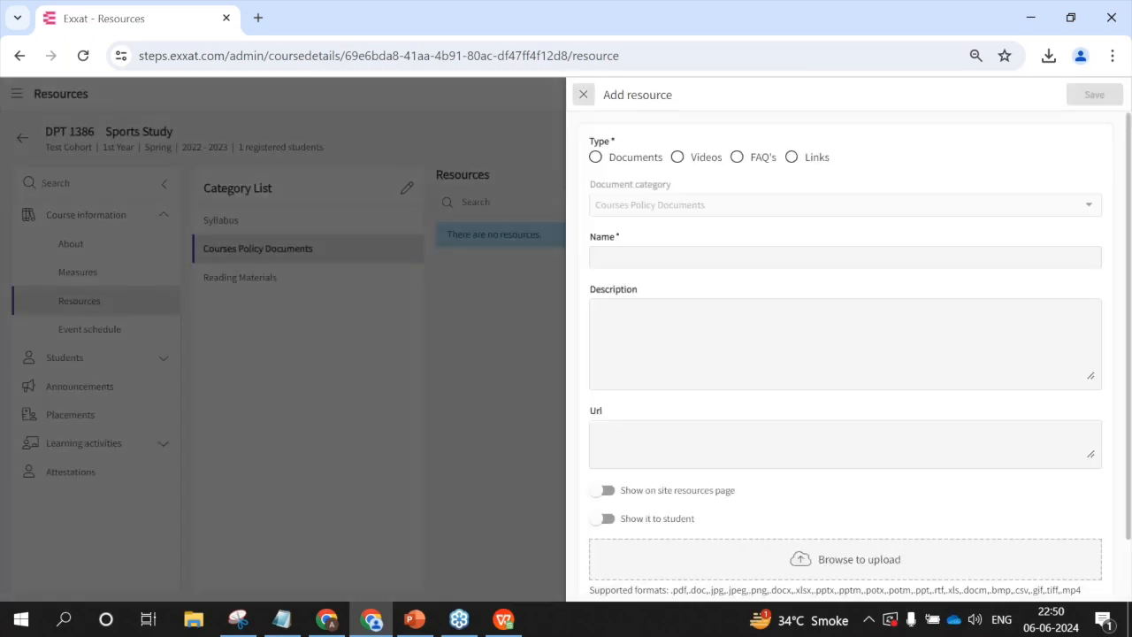
pyautogui.click(593, 162)
pyautogui.click(678, 158)
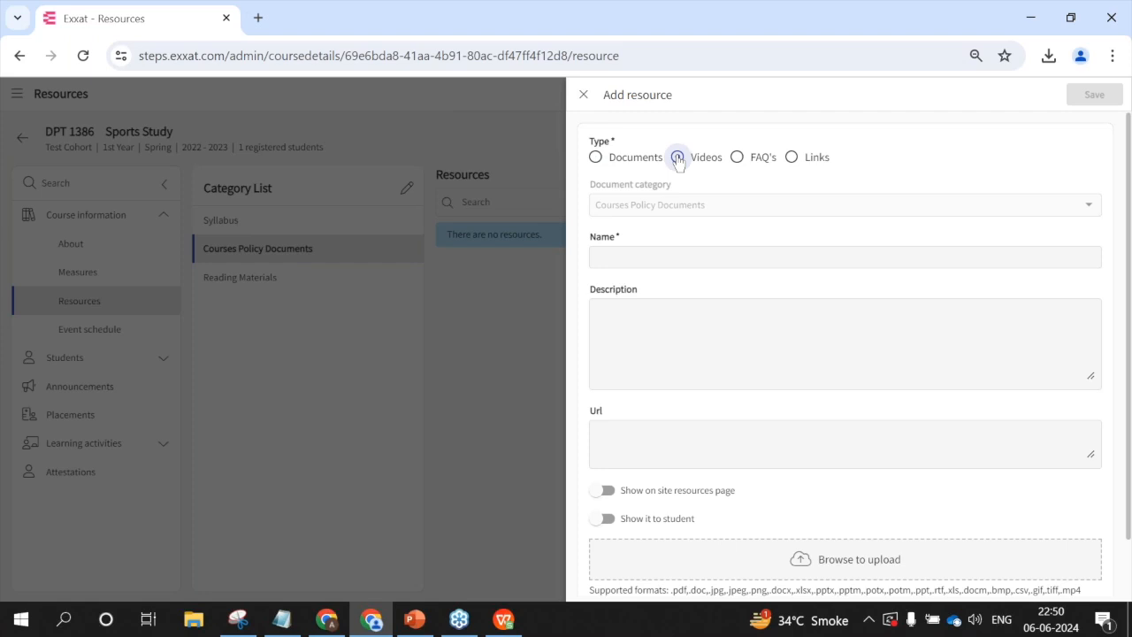
pyautogui.click(739, 160)
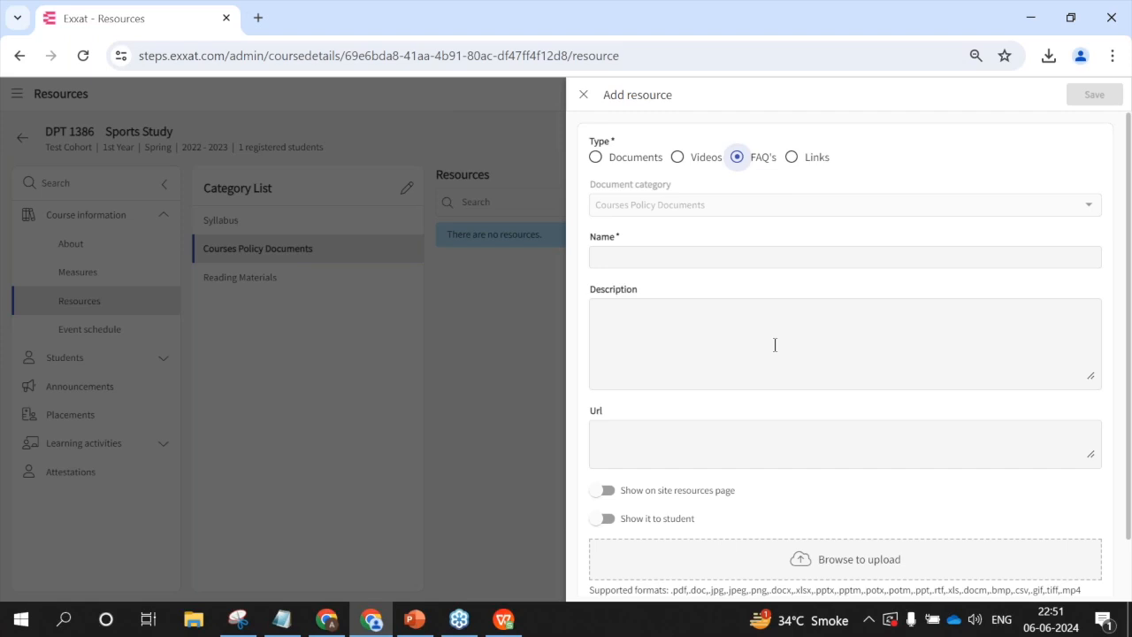
# Step: Switch the resource's site resources page and student visibility options on and off again, and discard the new resource
pyautogui.scroll(-2, 775, 345)
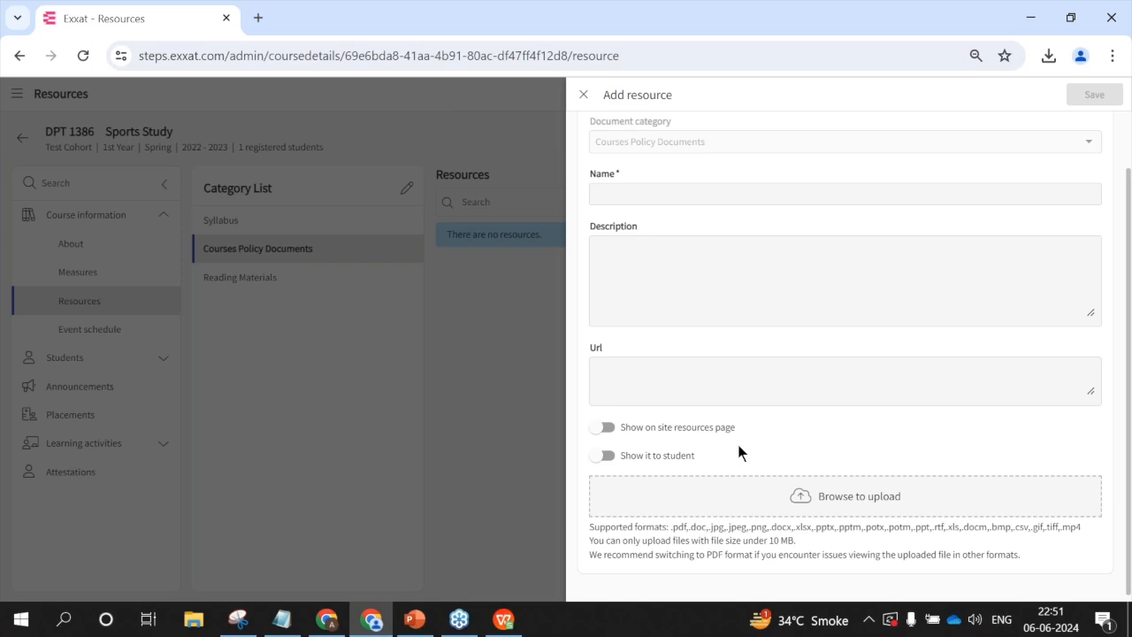
pyautogui.click(604, 428)
pyautogui.click(603, 456)
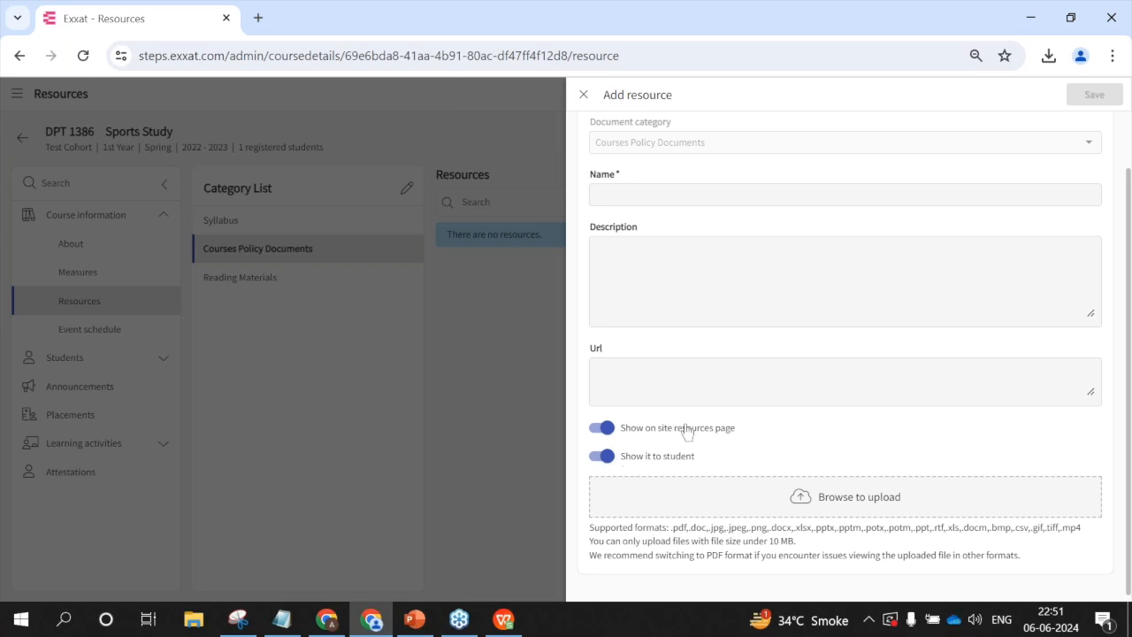
pyautogui.click(608, 429)
pyautogui.click(602, 457)
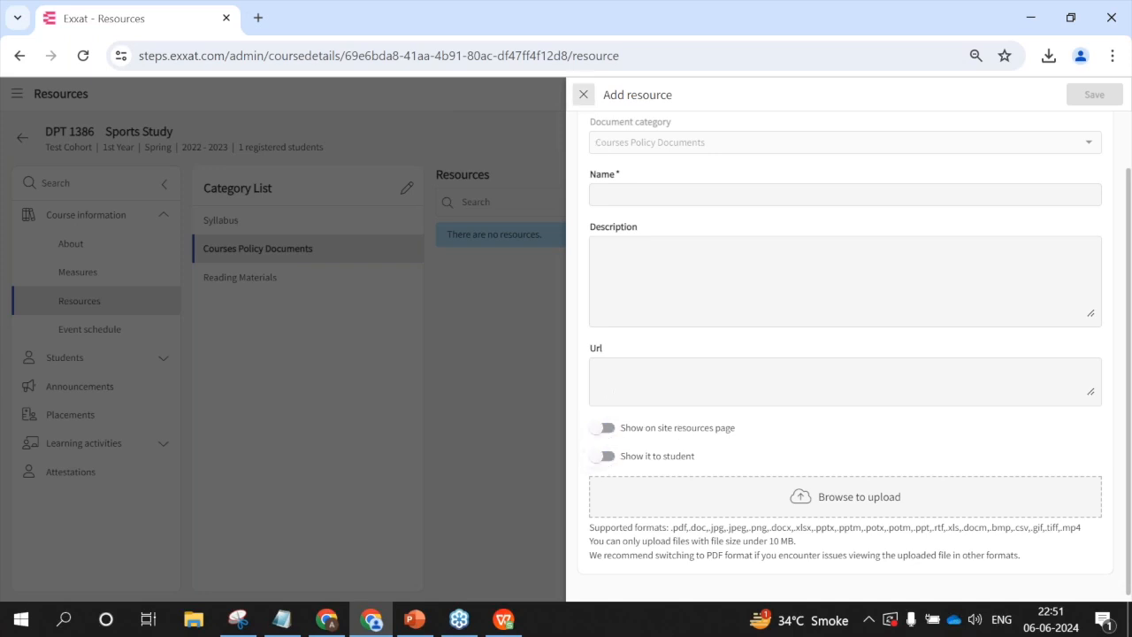
pyautogui.click(583, 94)
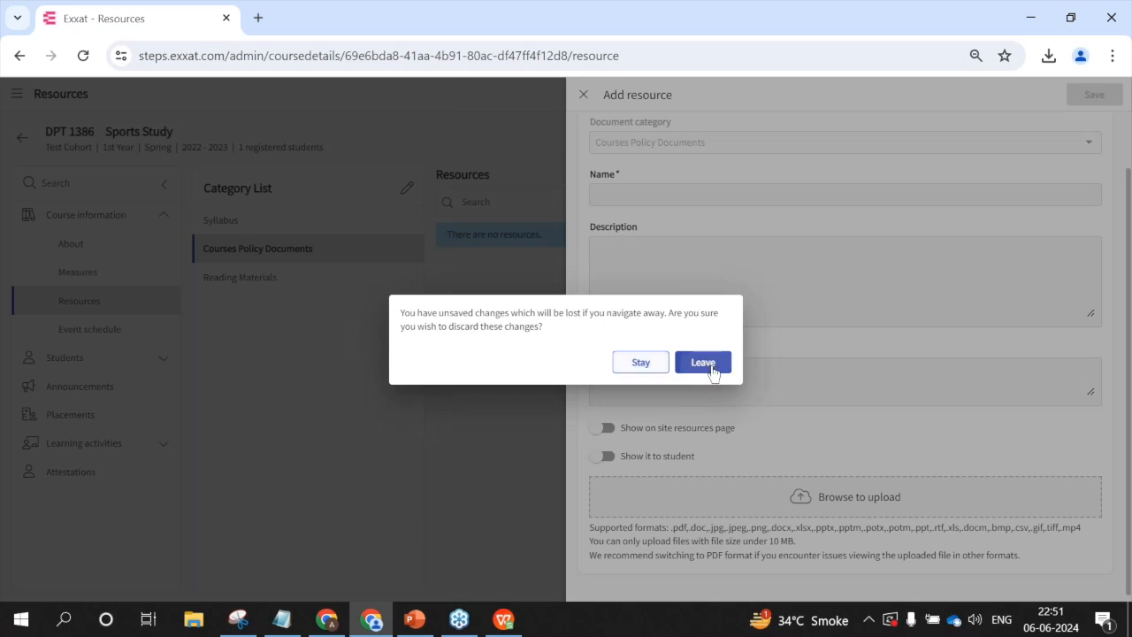
pyautogui.click(703, 363)
# Step: Open the course's event schedule and examine the fields for adding an event, closing the form without saving
pyautogui.click(133, 331)
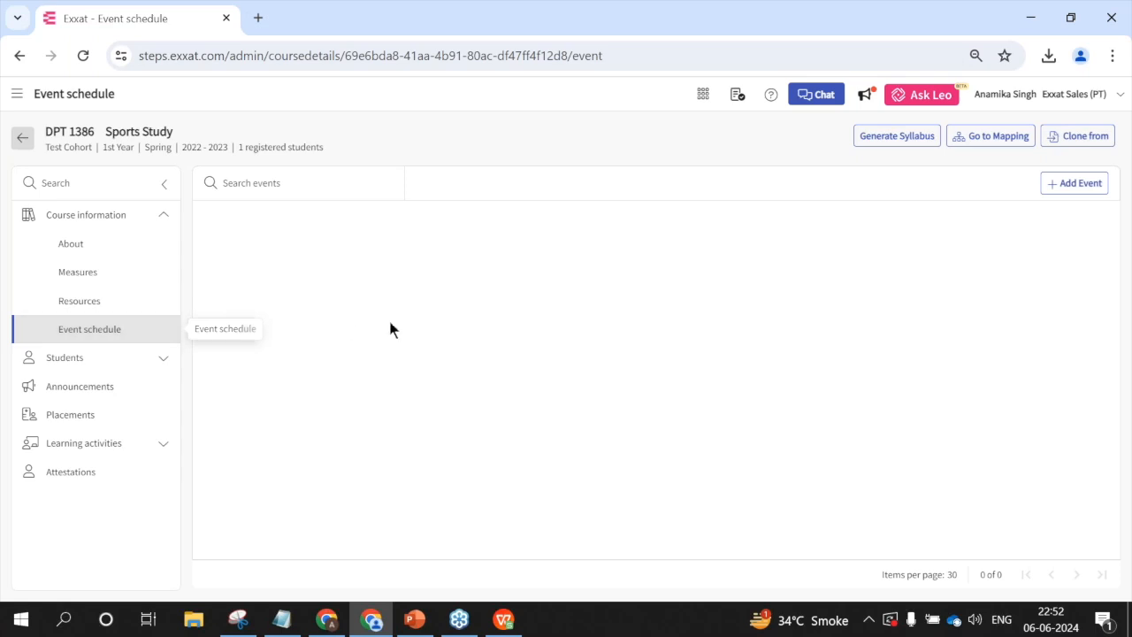
pyautogui.click(1077, 186)
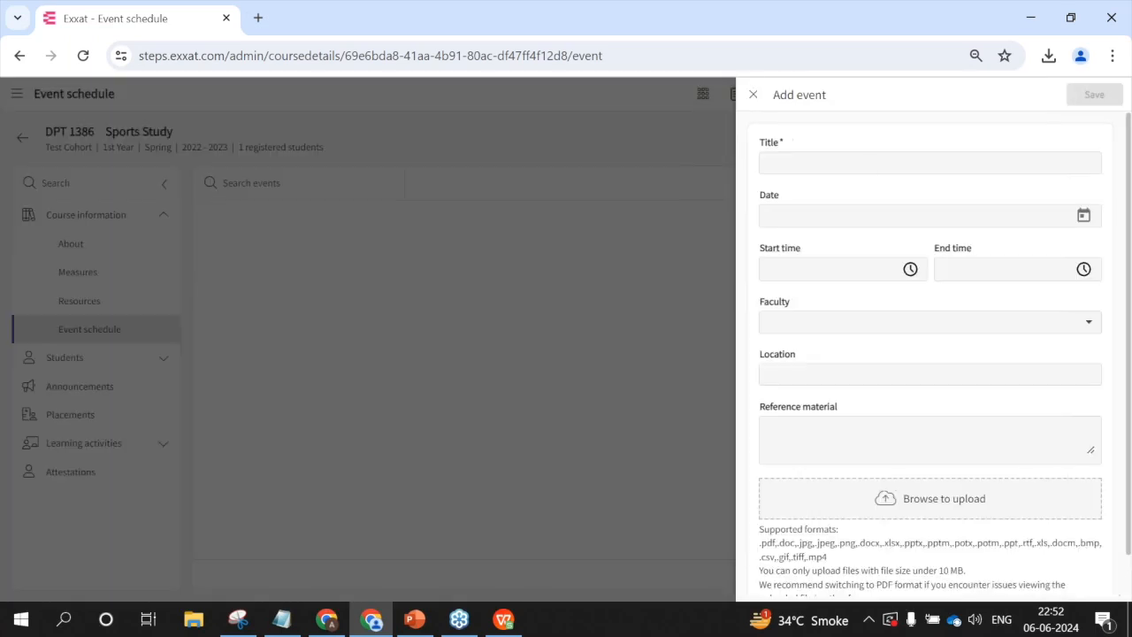
pyautogui.click(856, 165)
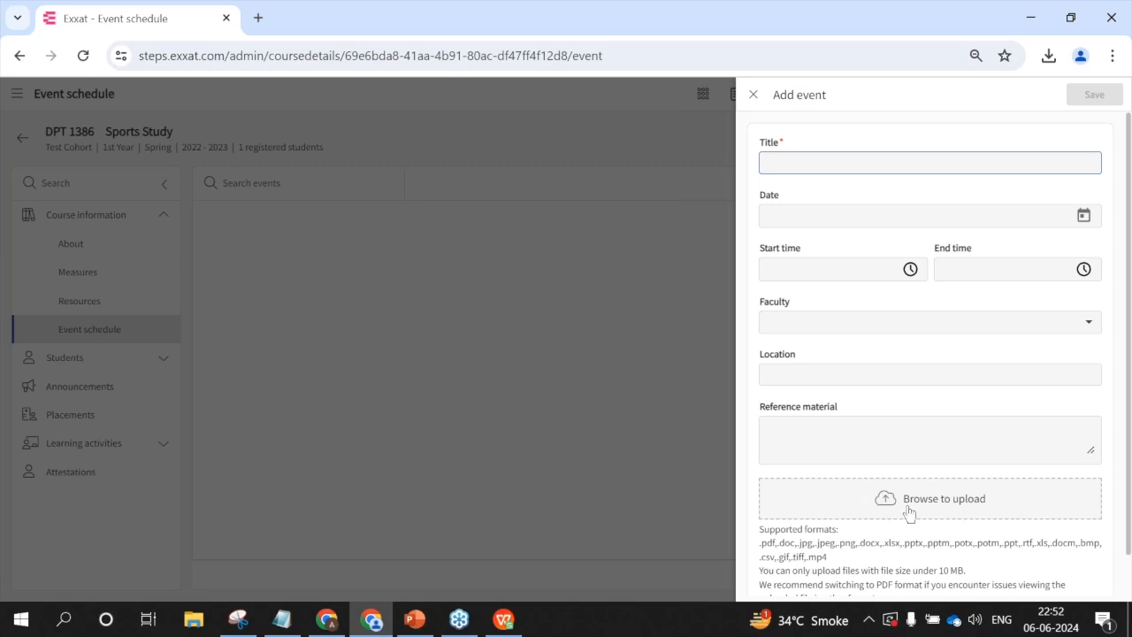
pyautogui.click(753, 94)
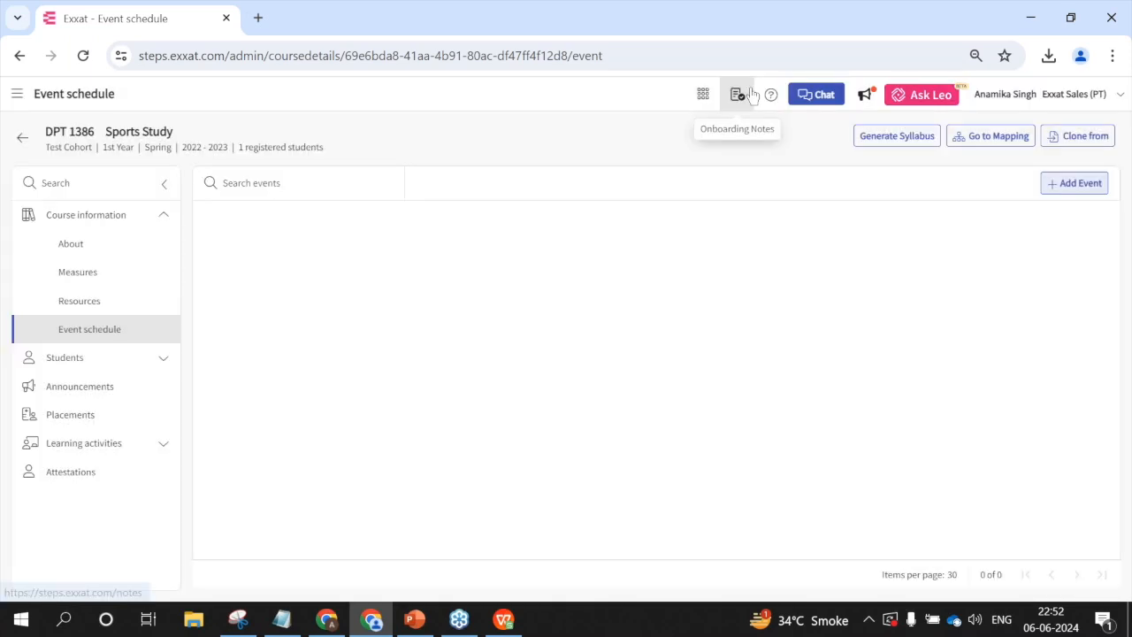
# Step: Open the student communications and interventions, and examine the communication form down to its follow-up fields, closing it without saving
pyautogui.click(163, 356)
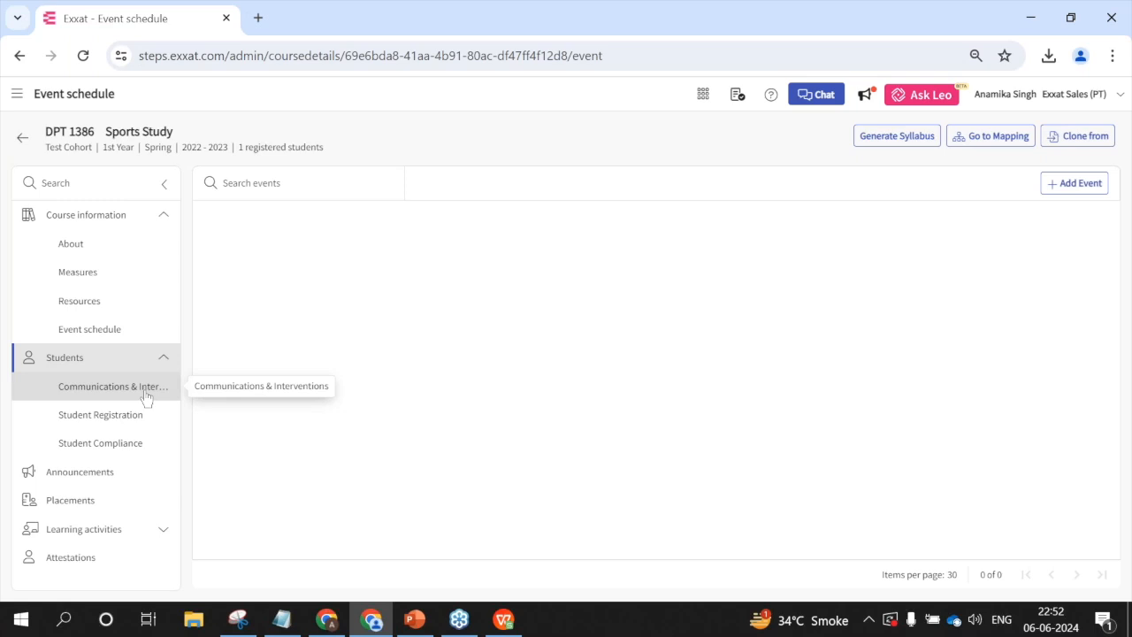
pyautogui.click(146, 395)
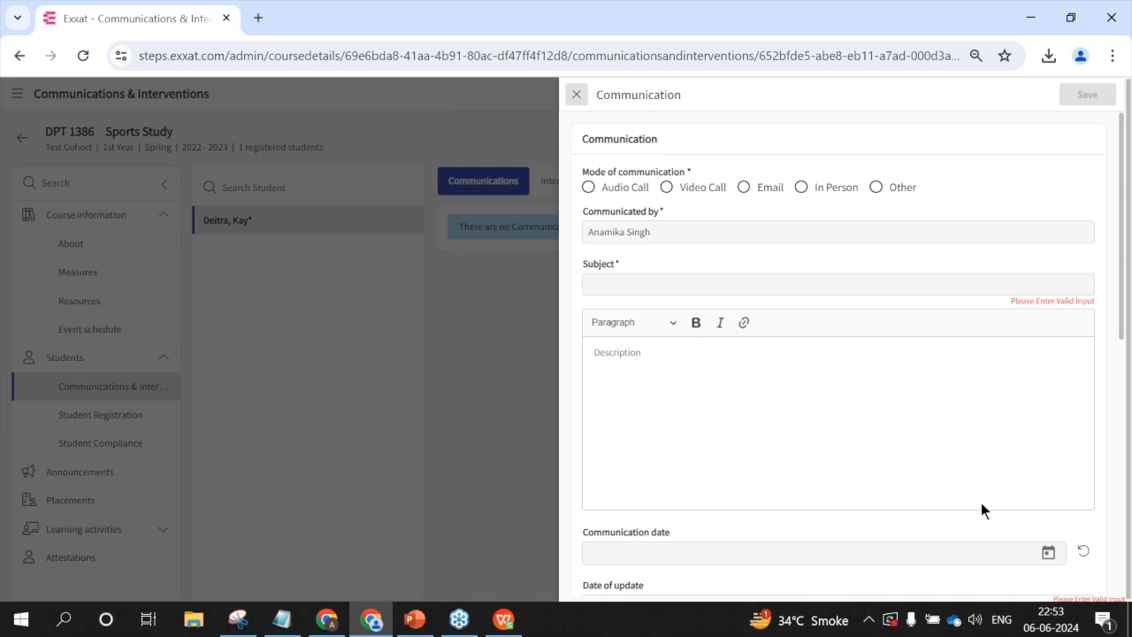
pyautogui.scroll(-4, 980, 507)
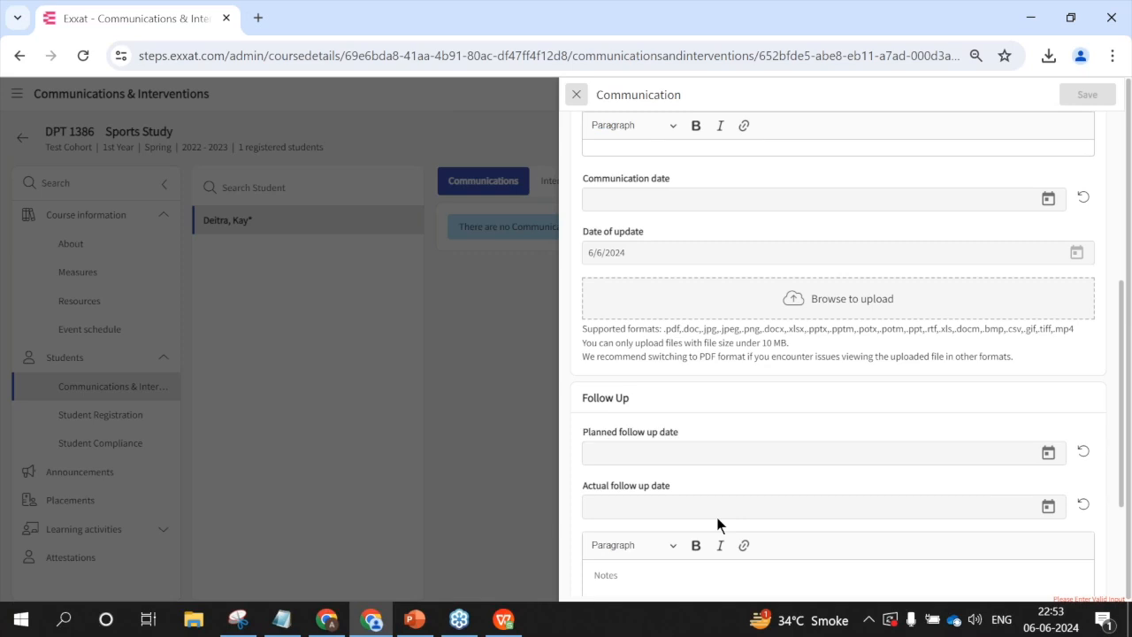
pyautogui.click(576, 97)
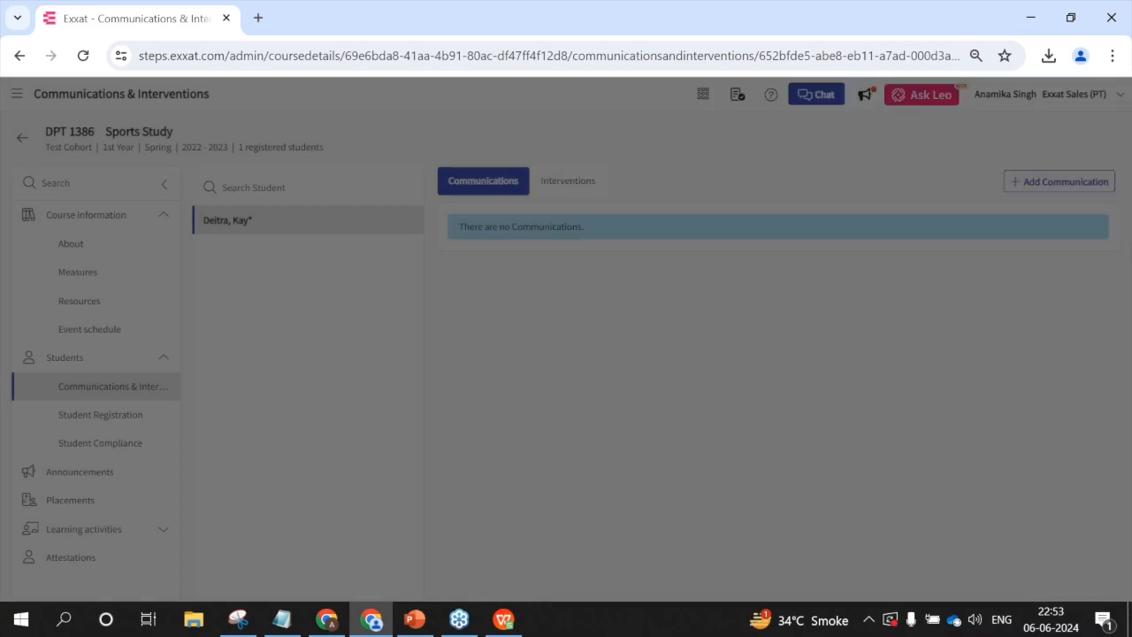
# Step: Examine the form for adding a student intervention, including a follow-up entry, and close it without saving
pyautogui.click(568, 180)
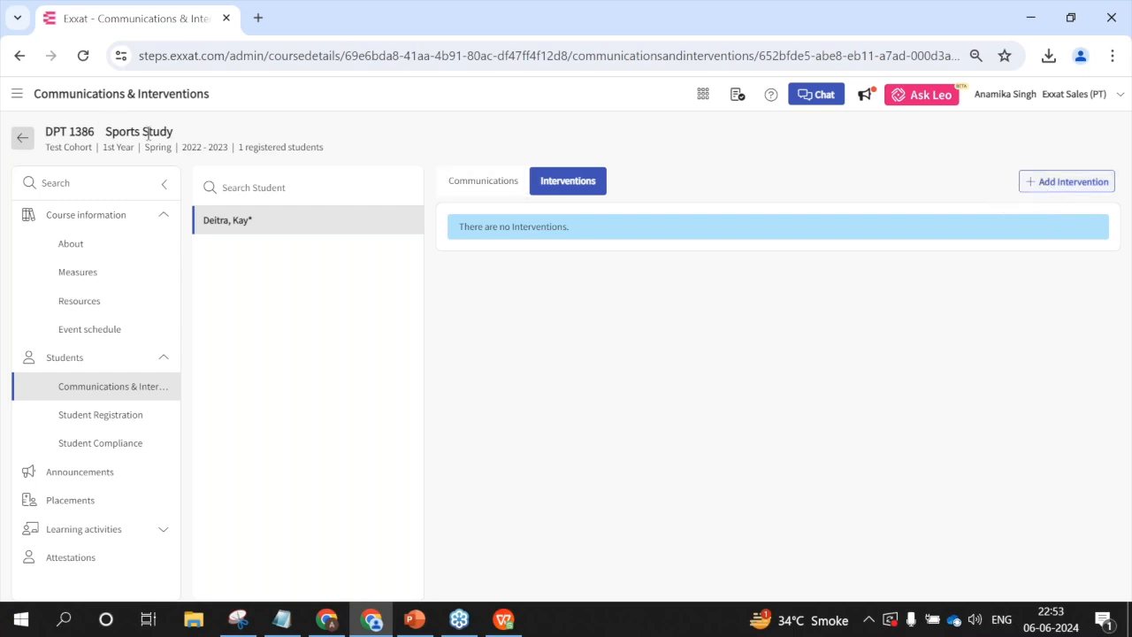
pyautogui.click(1062, 183)
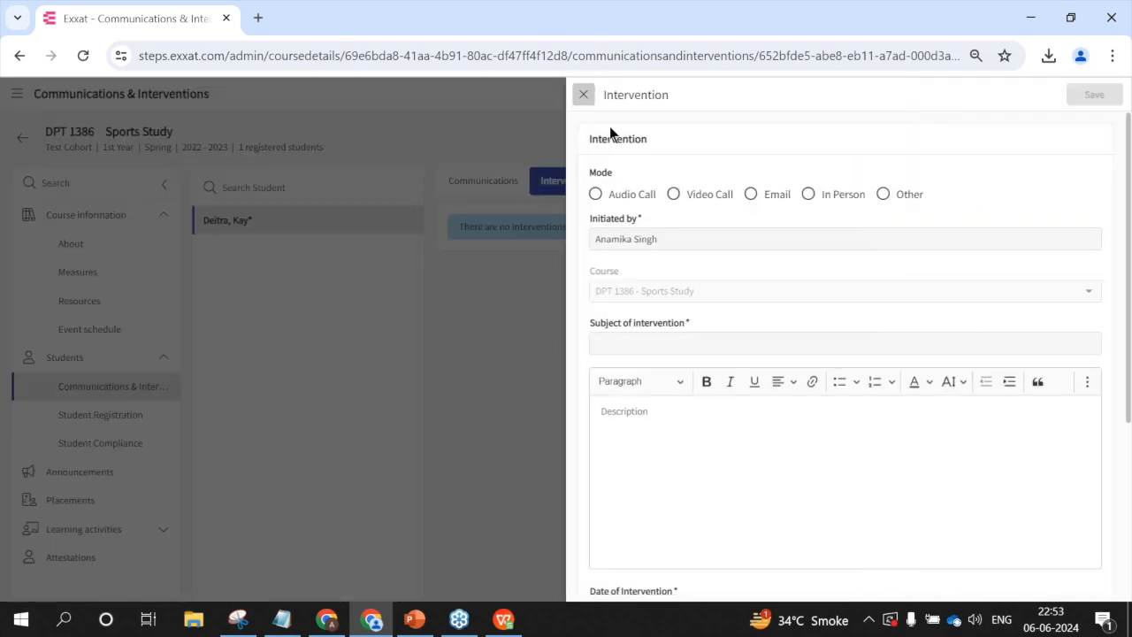
pyautogui.scroll(-3, 724, 373)
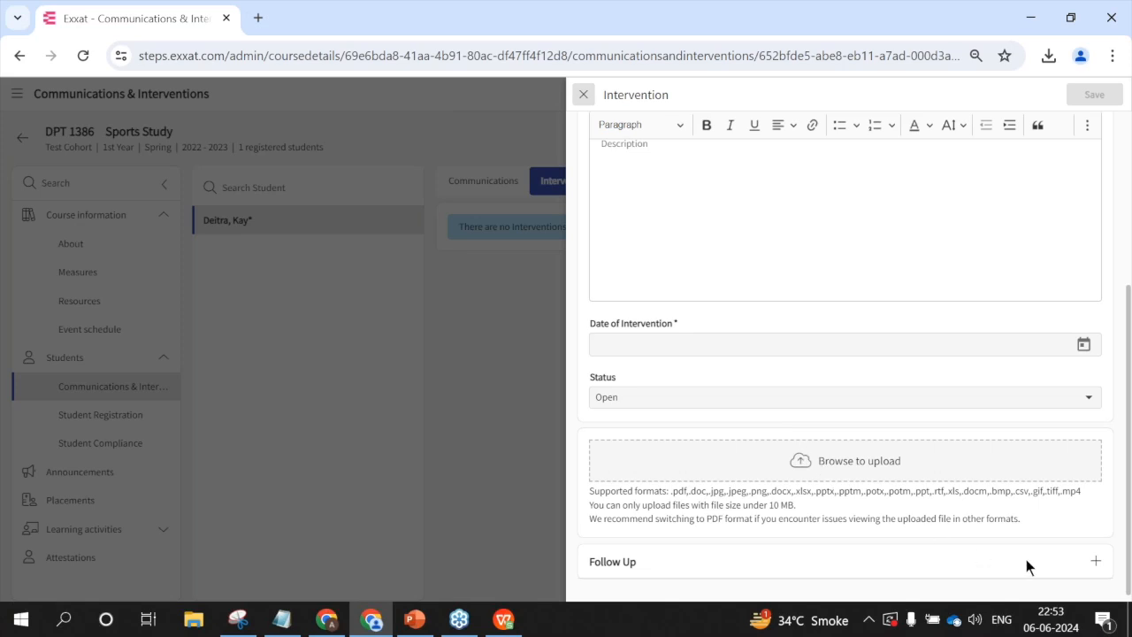
pyautogui.click(1097, 562)
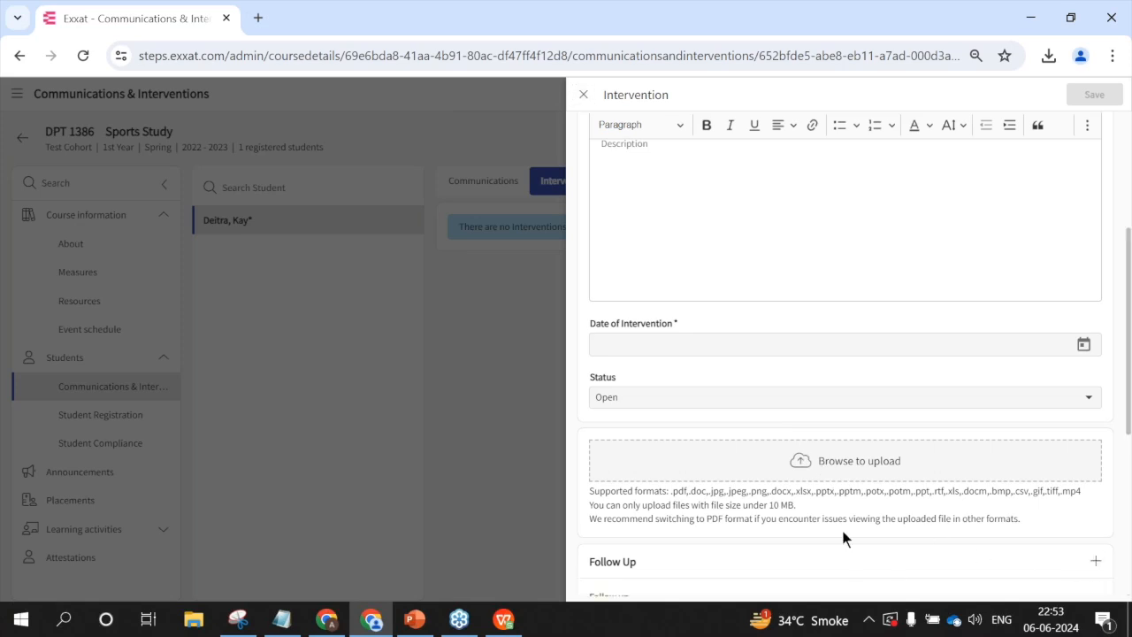
pyautogui.scroll(-4, 838, 514)
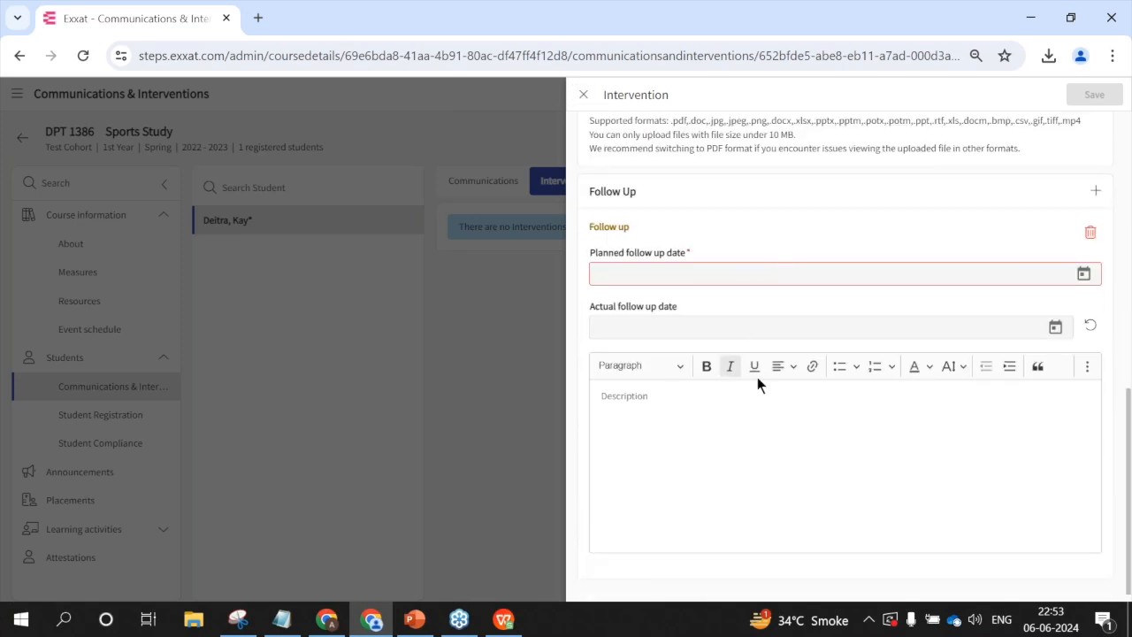
pyautogui.click(583, 94)
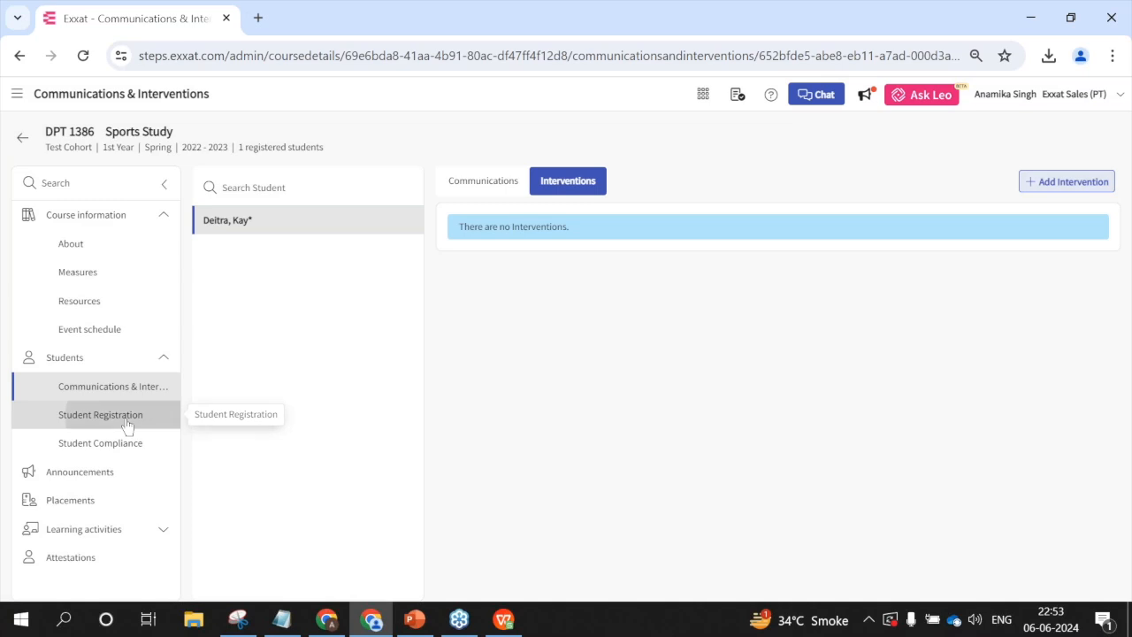
# Step: Register two students from the Class of 2022* cohort for the course: the Summer 2023 enrollee and the Residential group student
pyautogui.click(125, 422)
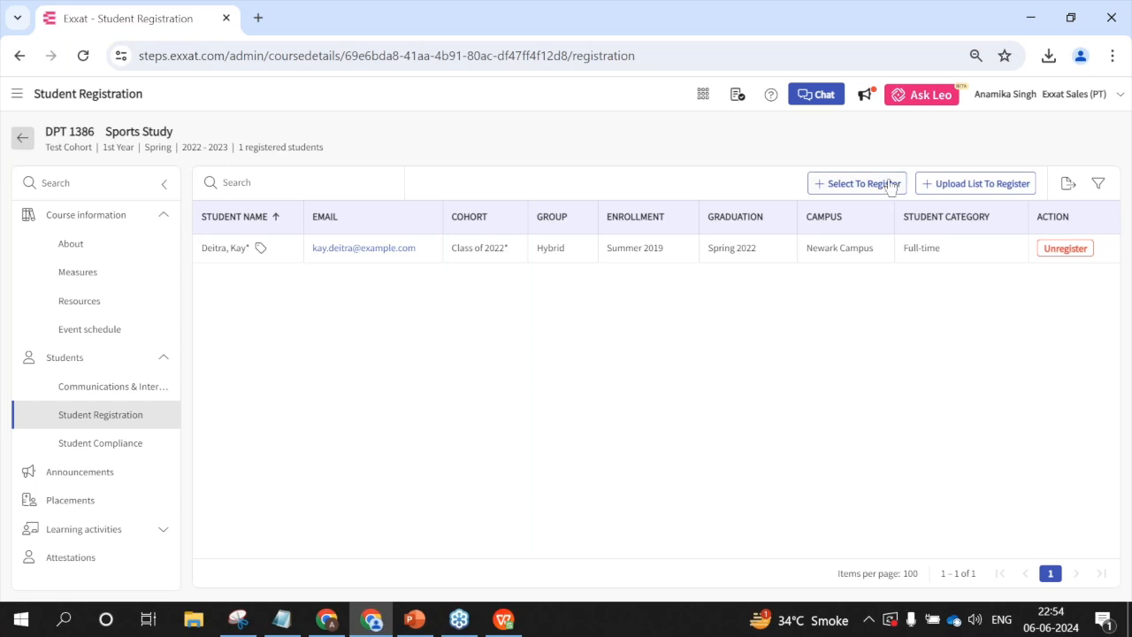
pyautogui.click(840, 187)
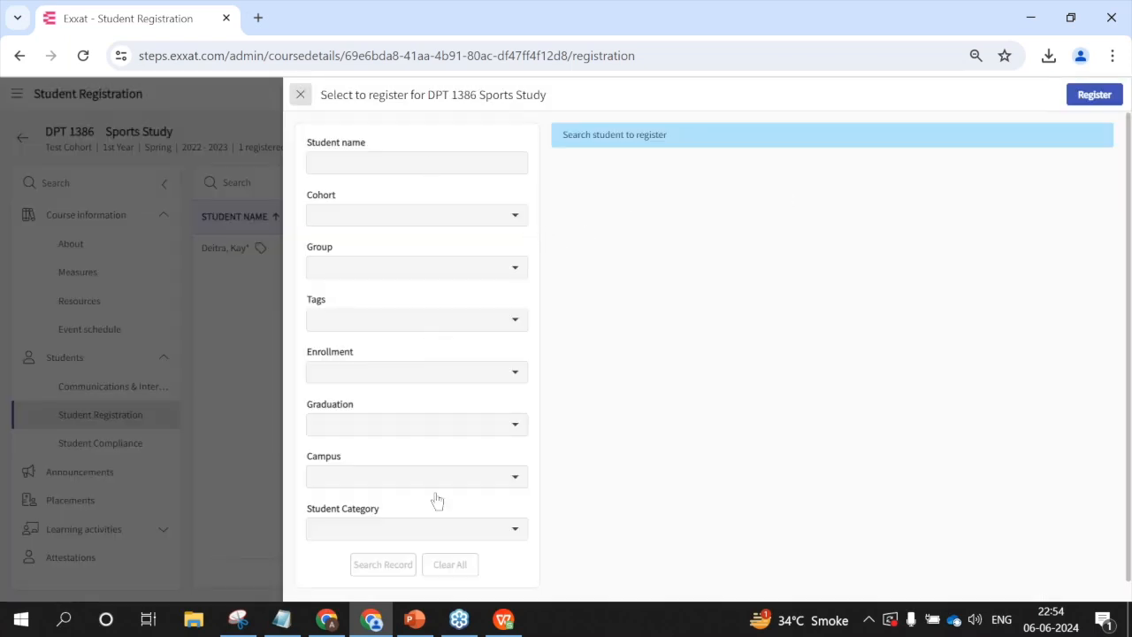
pyautogui.click(455, 224)
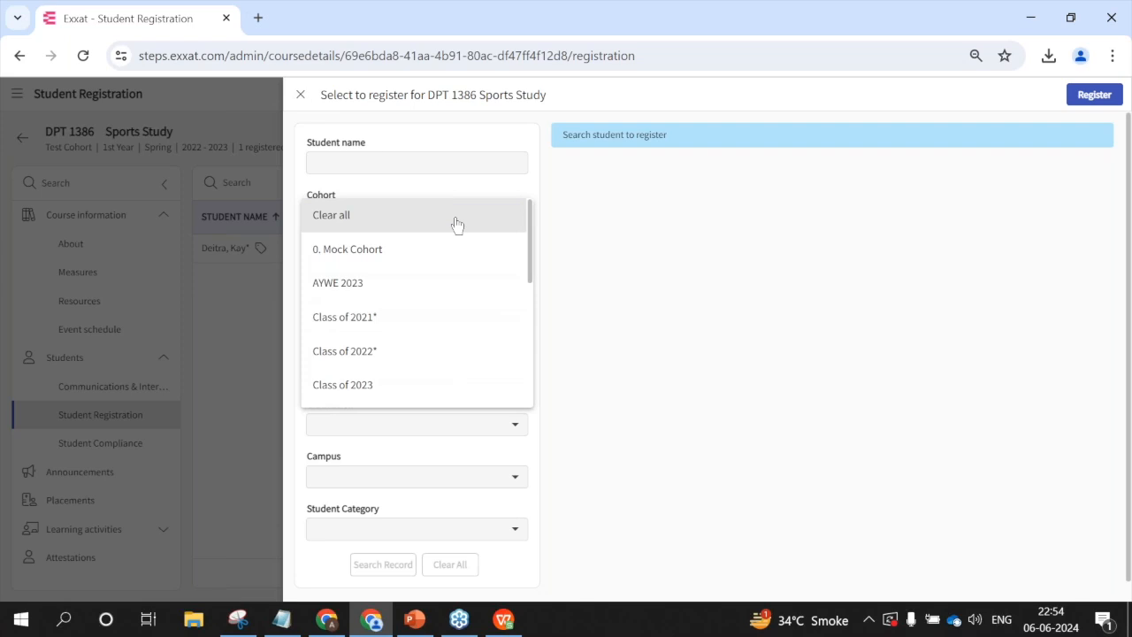
pyautogui.click(409, 360)
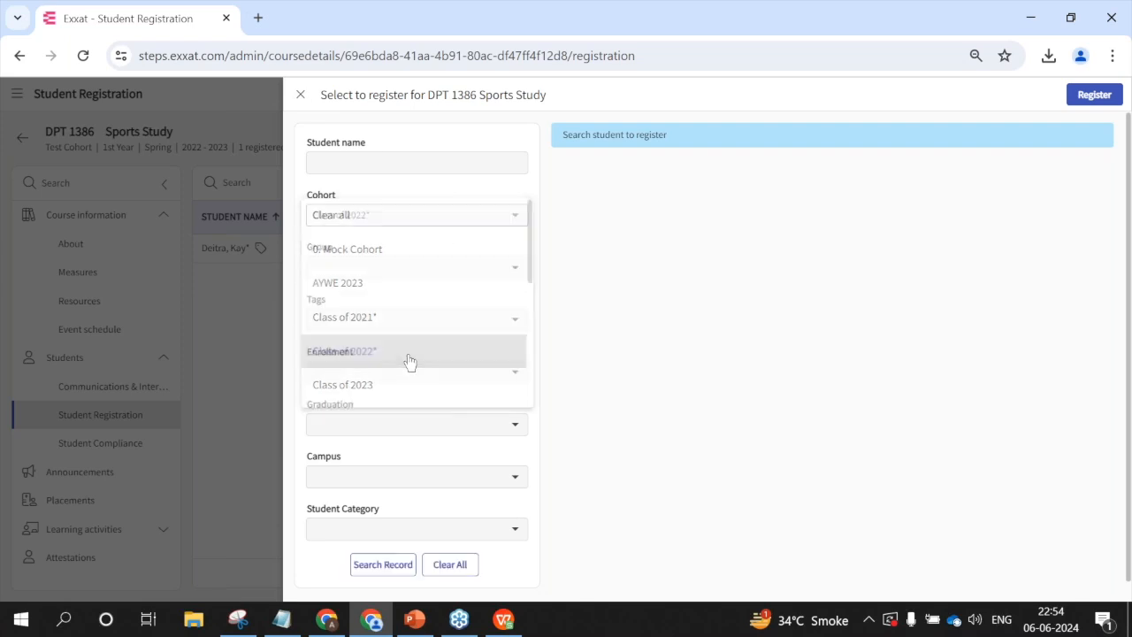
pyautogui.click(400, 568)
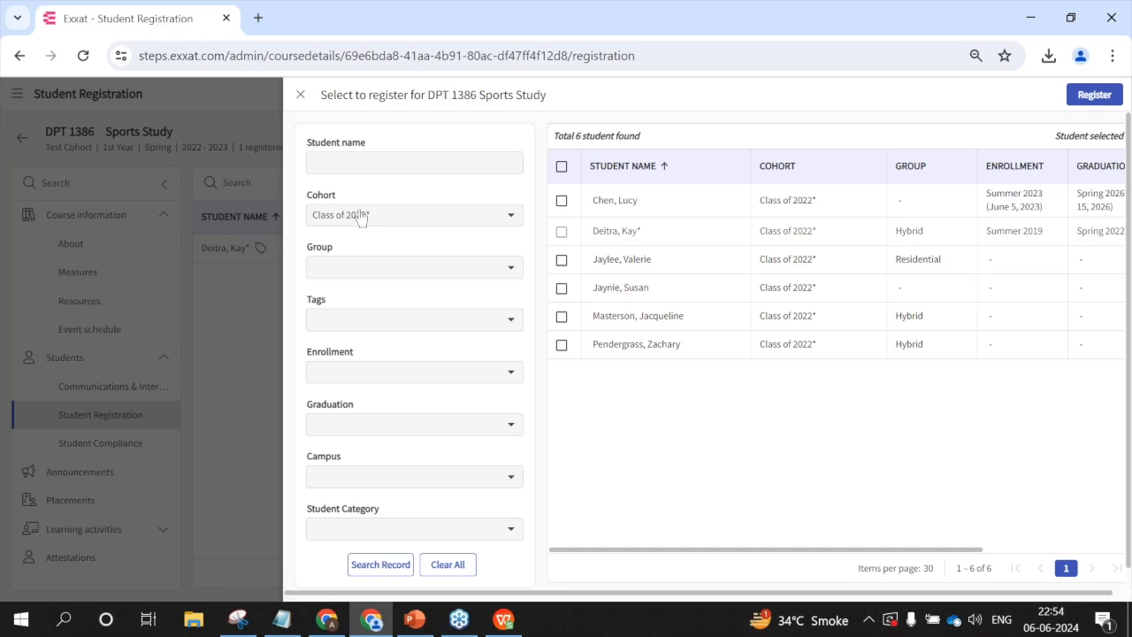
pyautogui.click(561, 201)
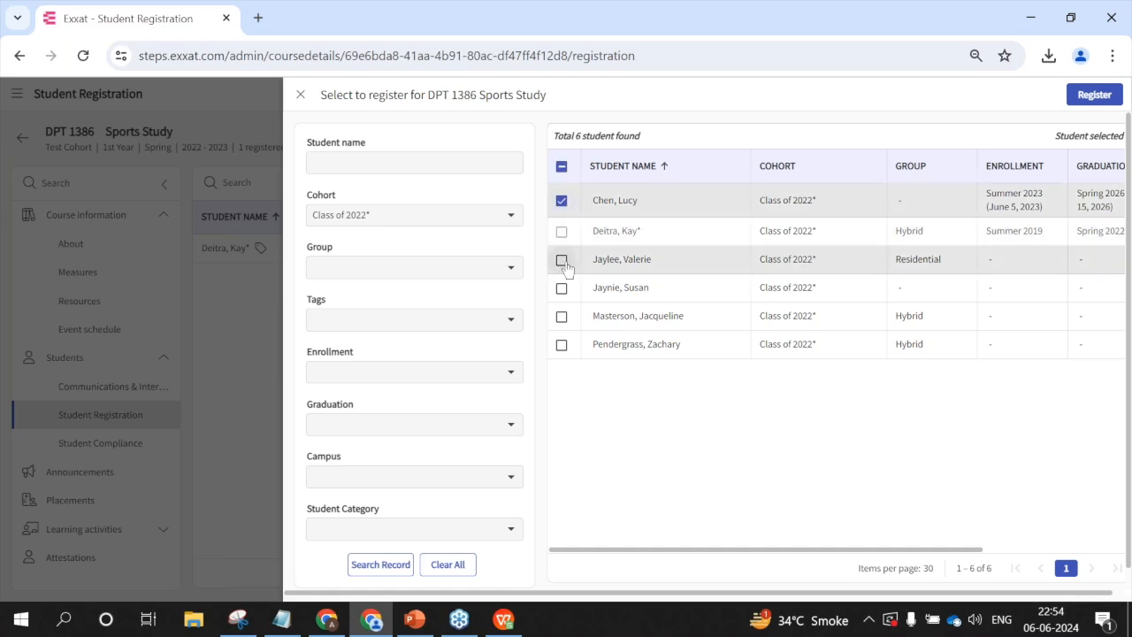
pyautogui.click(561, 260)
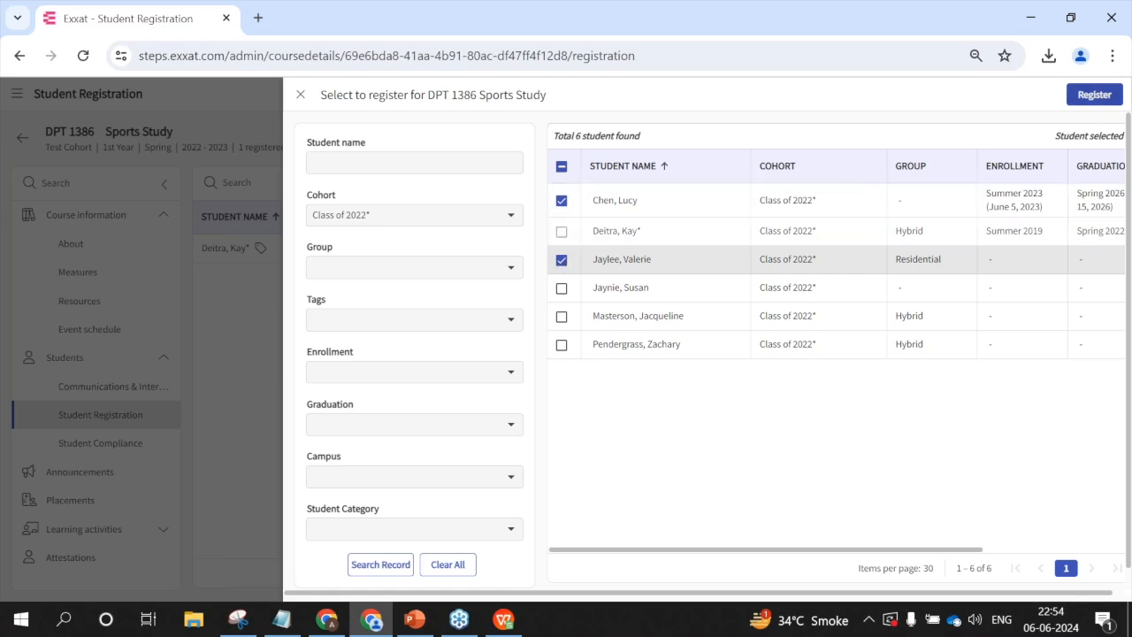
pyautogui.click(1093, 95)
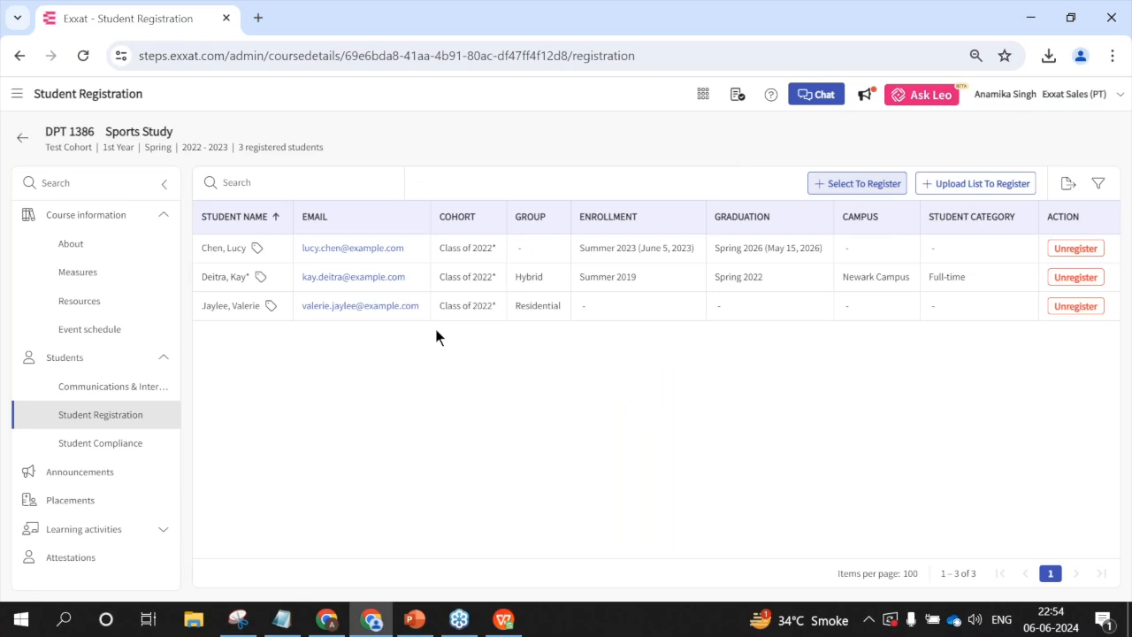
# Step: Unregister the Residential group student from the course, confirming with the displayed number
pyautogui.click(1076, 308)
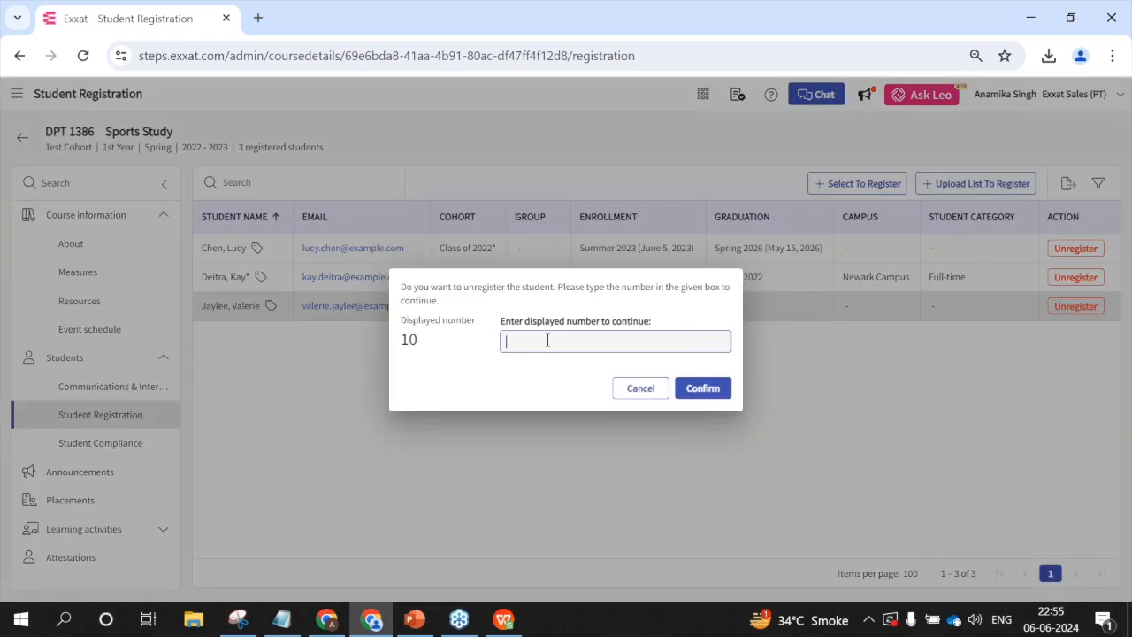
pyautogui.write('10')
pyautogui.click(714, 390)
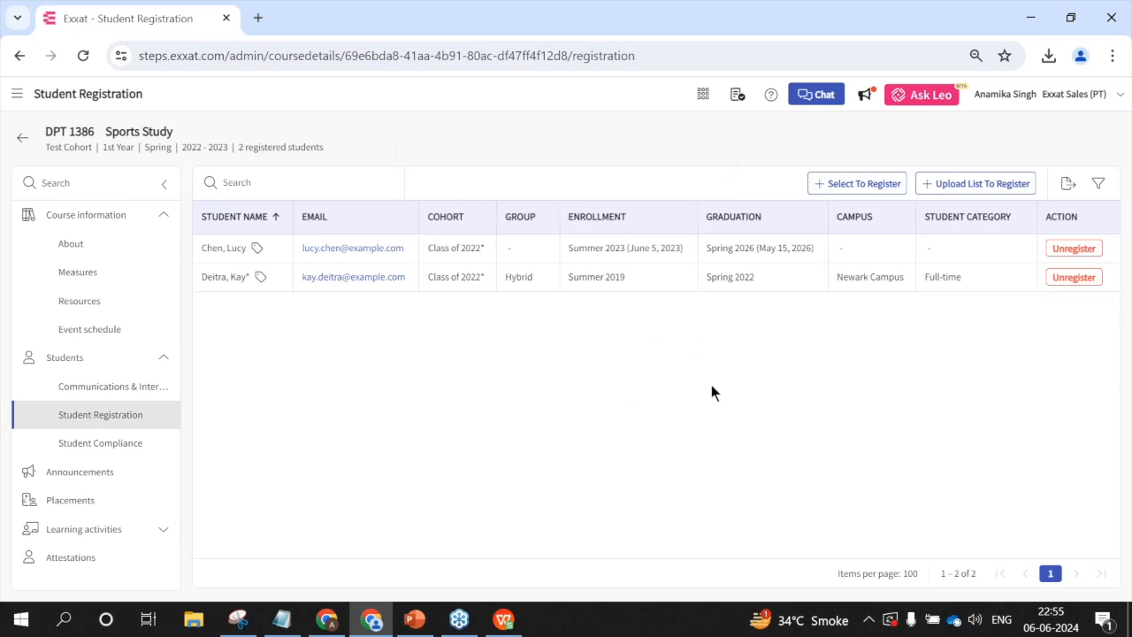
# Step: Review the course's student compliance list, then examine the announcement form and close it without saving
pyautogui.click(115, 451)
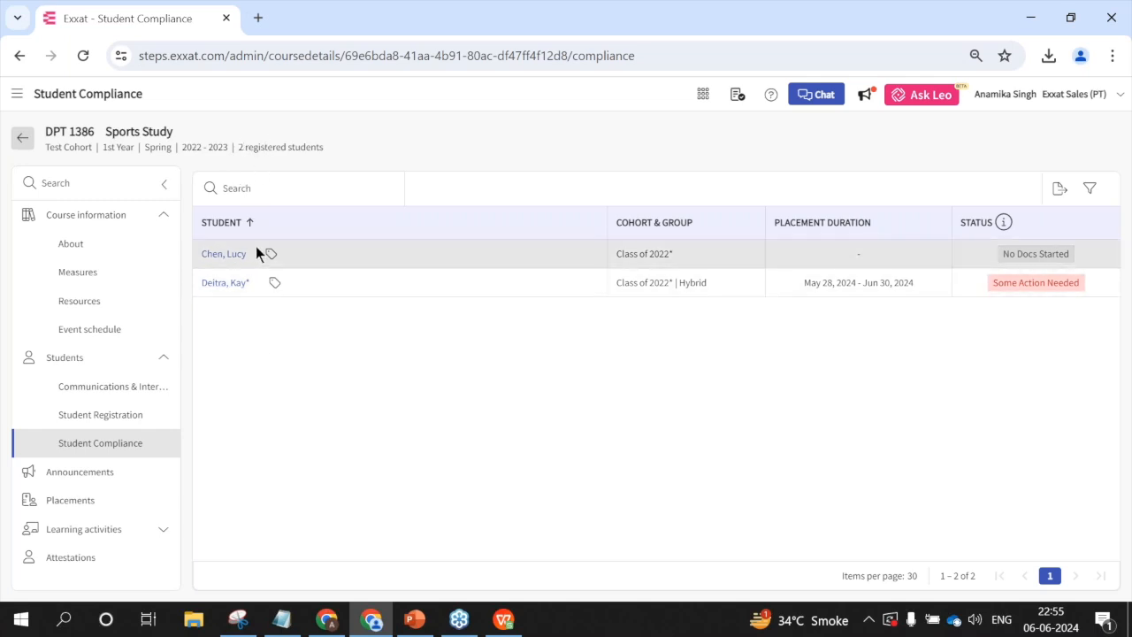
pyautogui.click(81, 478)
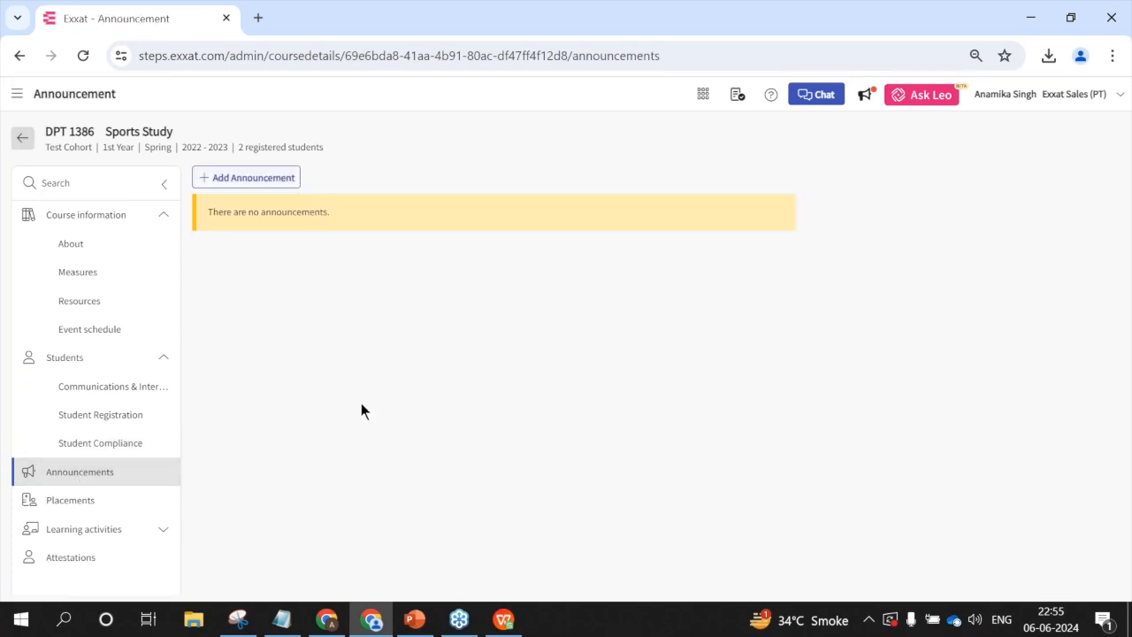
pyautogui.click(267, 181)
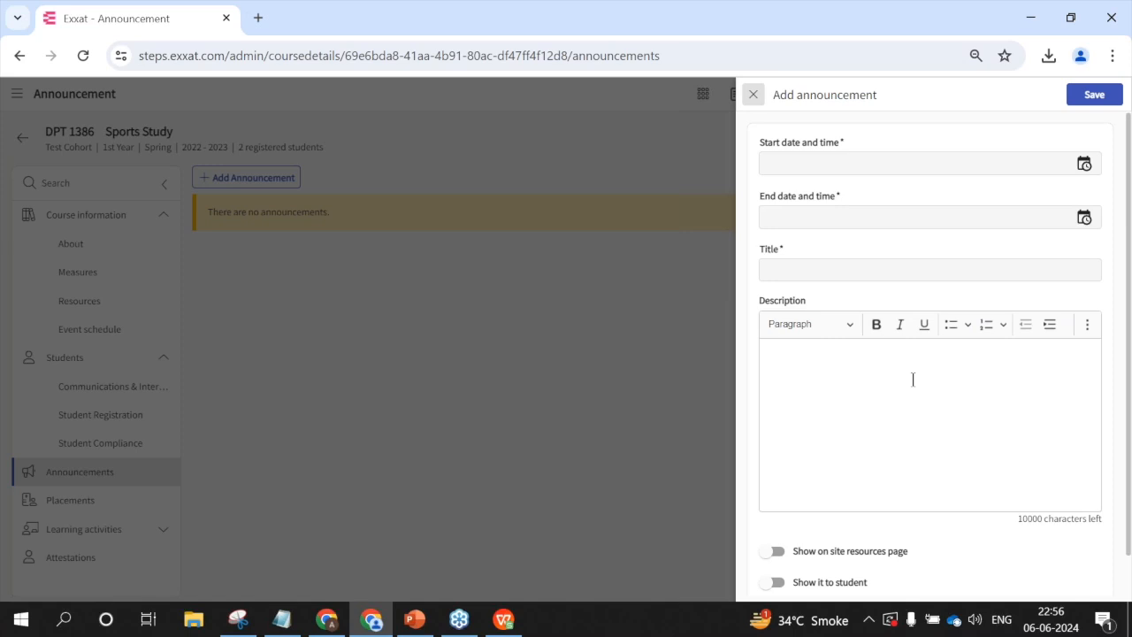
pyautogui.scroll(-1, 913, 380)
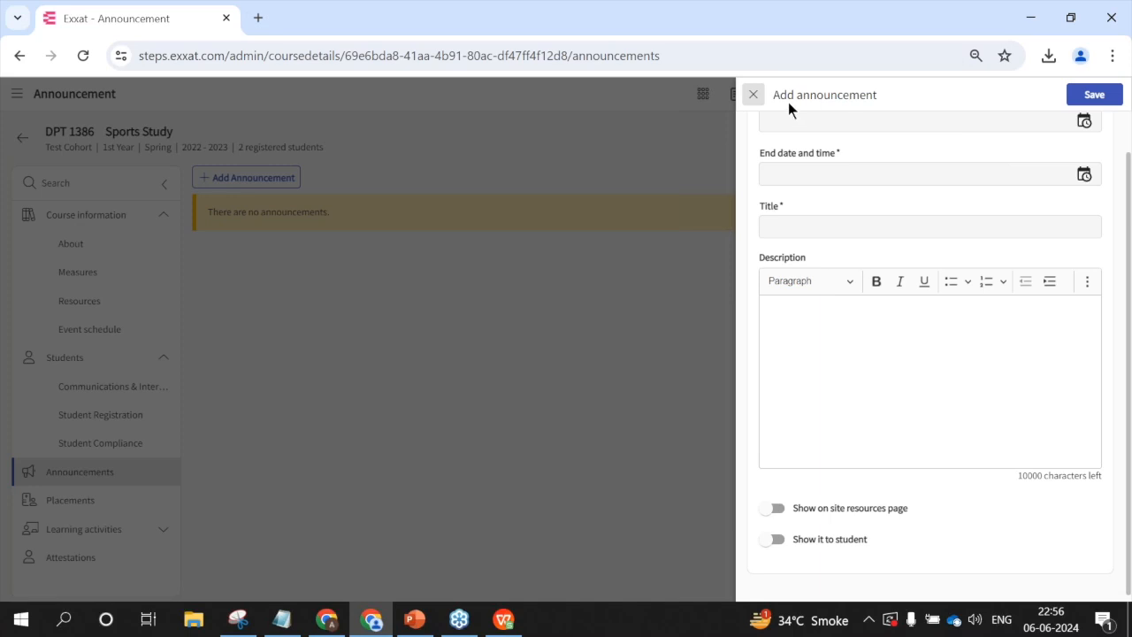
pyautogui.click(753, 94)
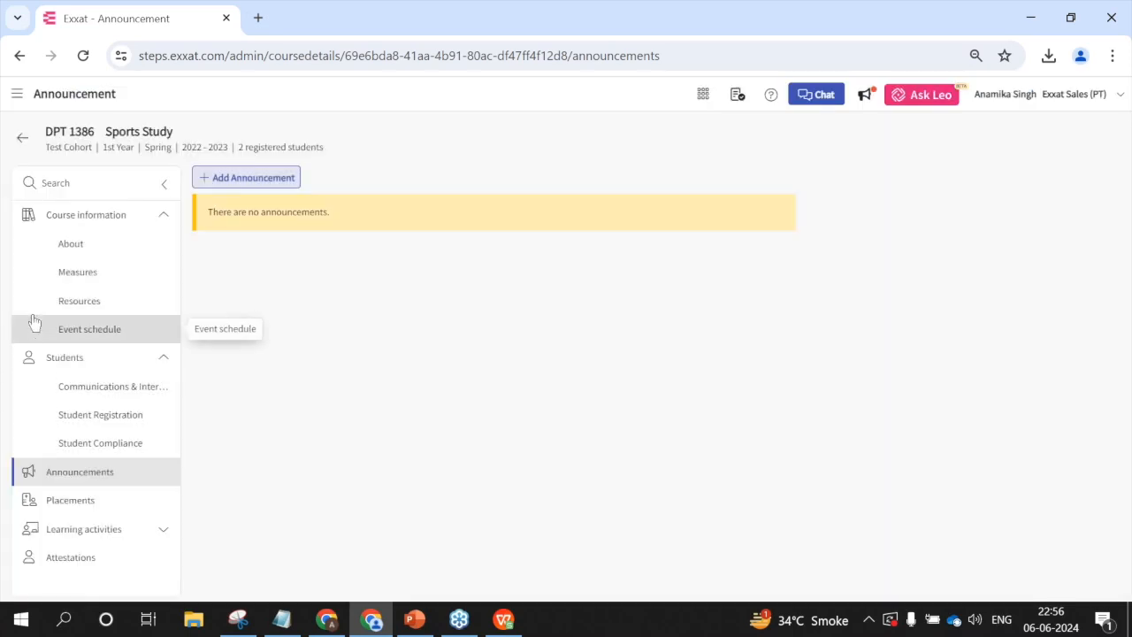
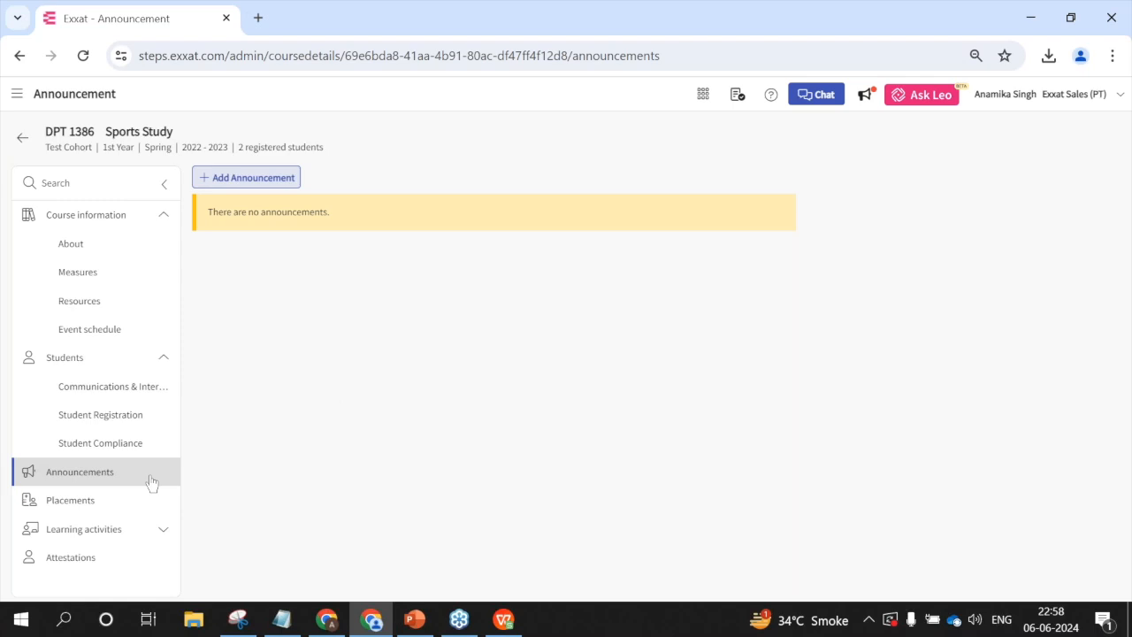
# Step: Open the course's placements and start adding a rotation in its rotation setup
pyautogui.click(79, 503)
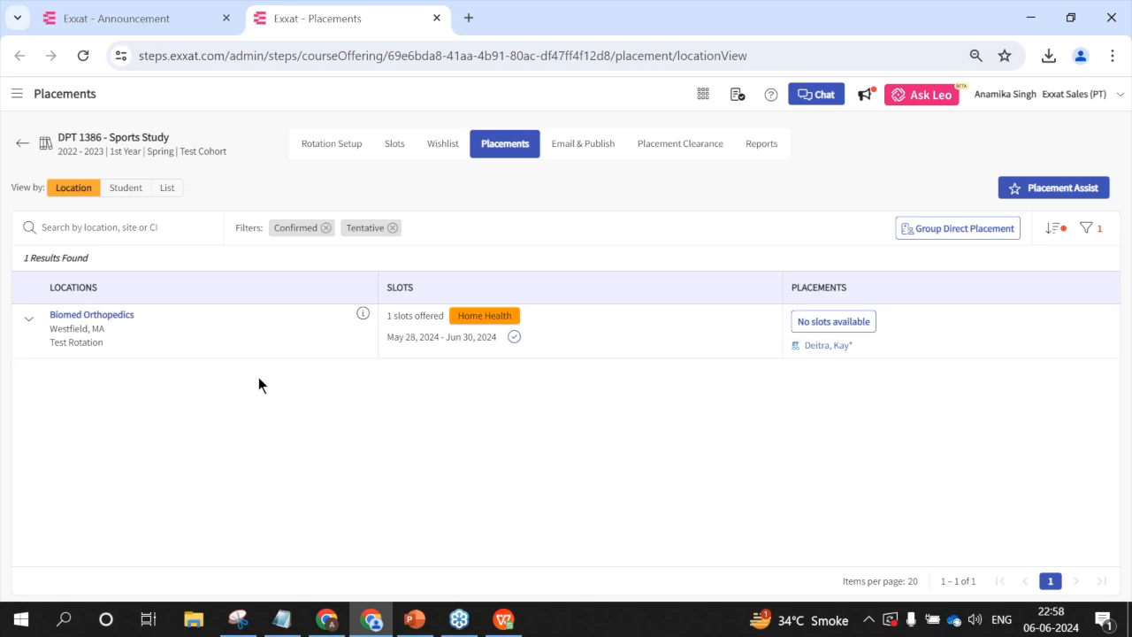
pyautogui.click(331, 144)
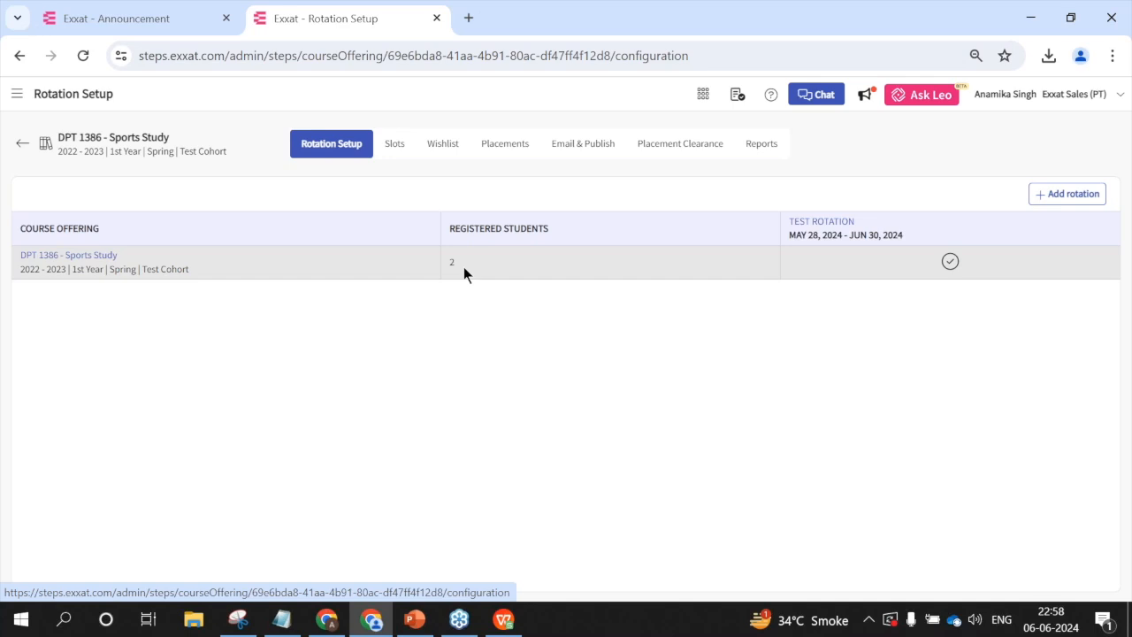
pyautogui.click(1051, 199)
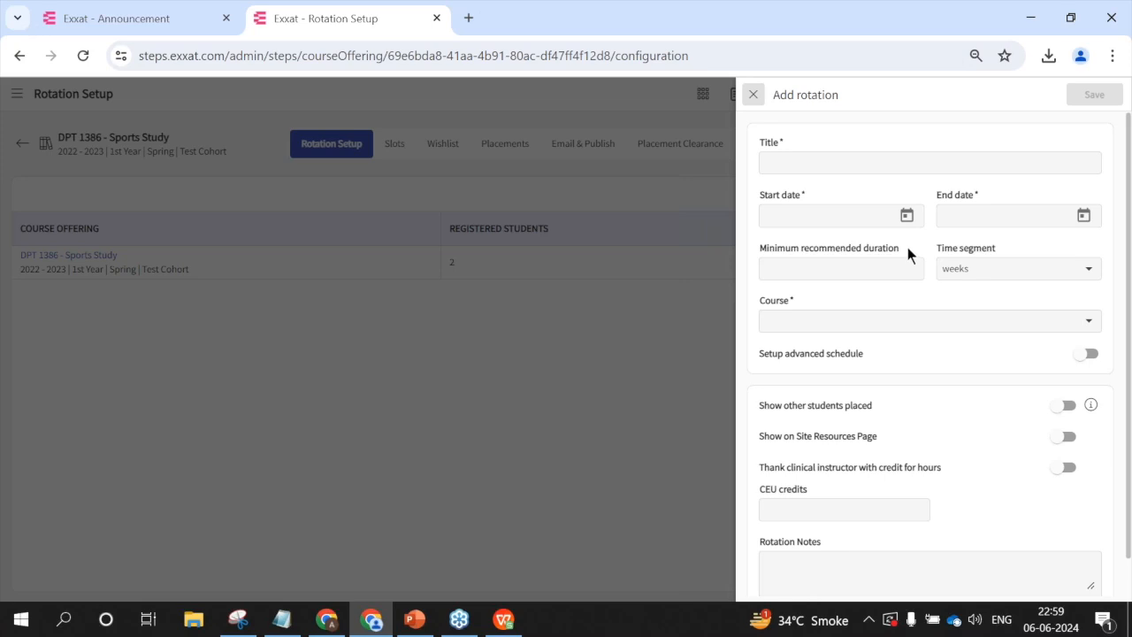
# Step: Examine the new rotation's title, date, minimum recommended duration and time segment fields, keeping the segment in weeks
pyautogui.click(836, 161)
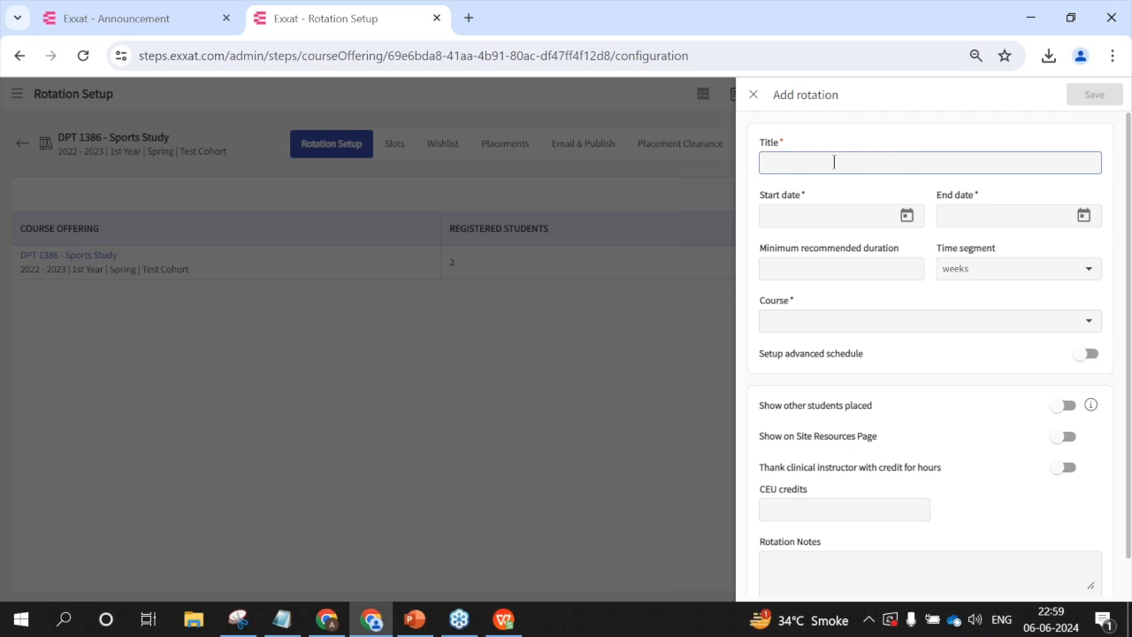
pyautogui.click(907, 216)
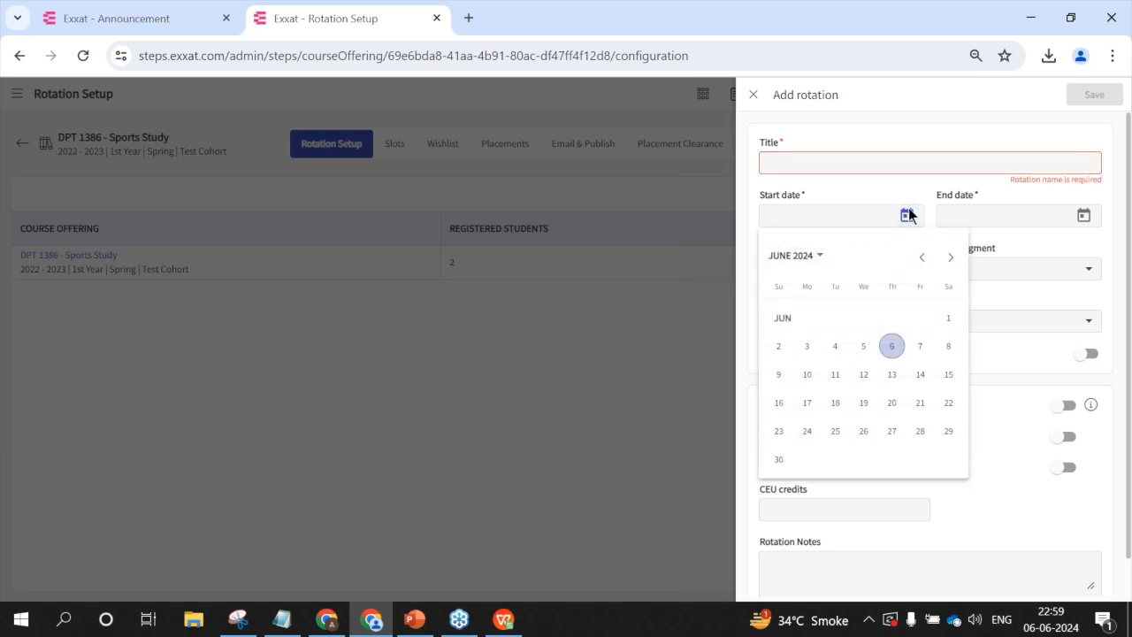
pyautogui.click(965, 191)
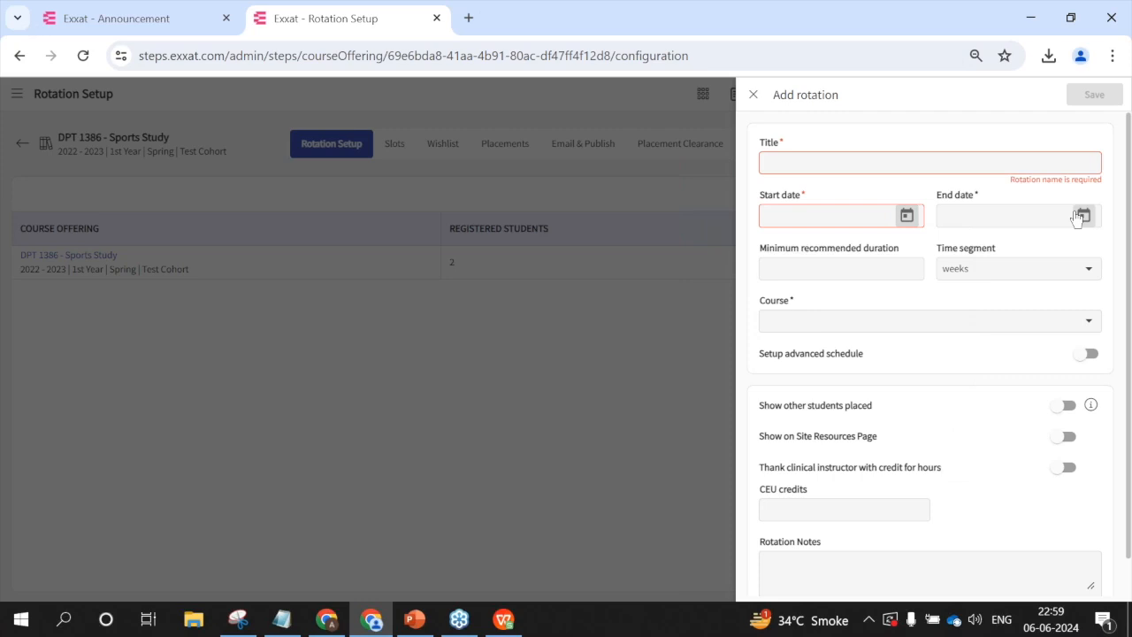
pyautogui.click(863, 268)
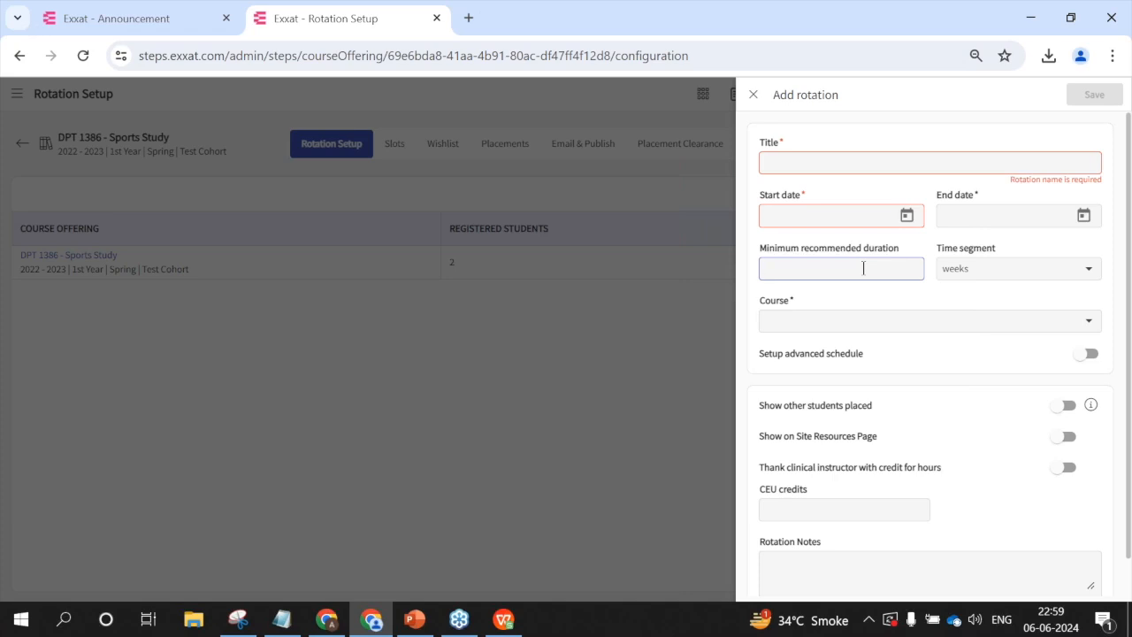
pyautogui.click(1035, 278)
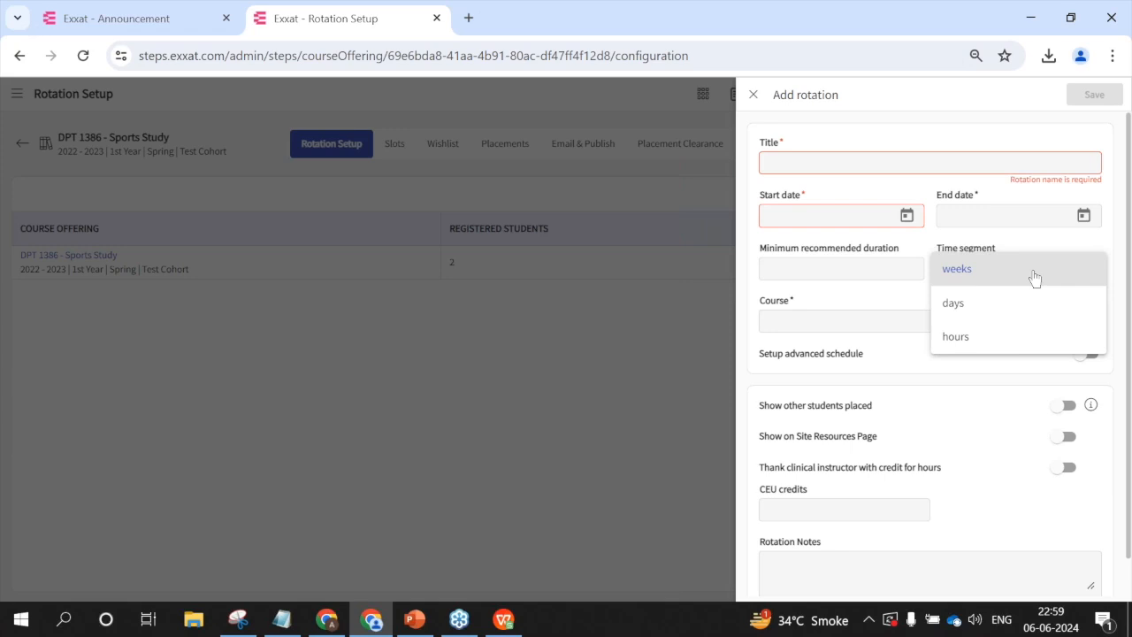
pyautogui.click(969, 276)
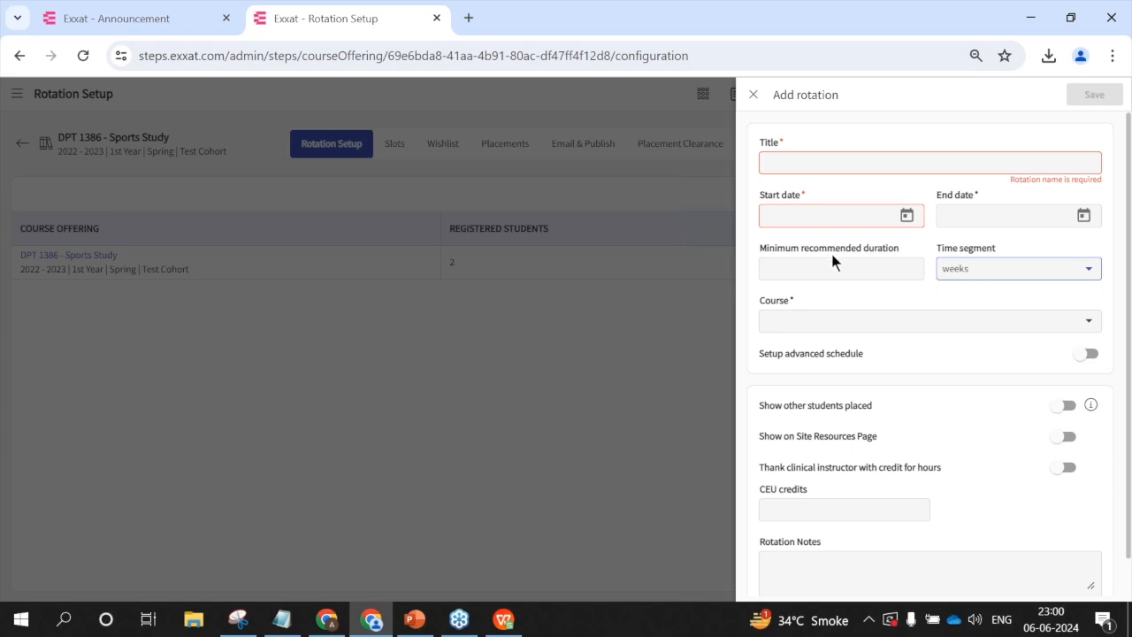
# Step: Assign the DPT 1386 - Sports Study course to the new rotation and enable its advanced schedule setup
pyautogui.click(919, 320)
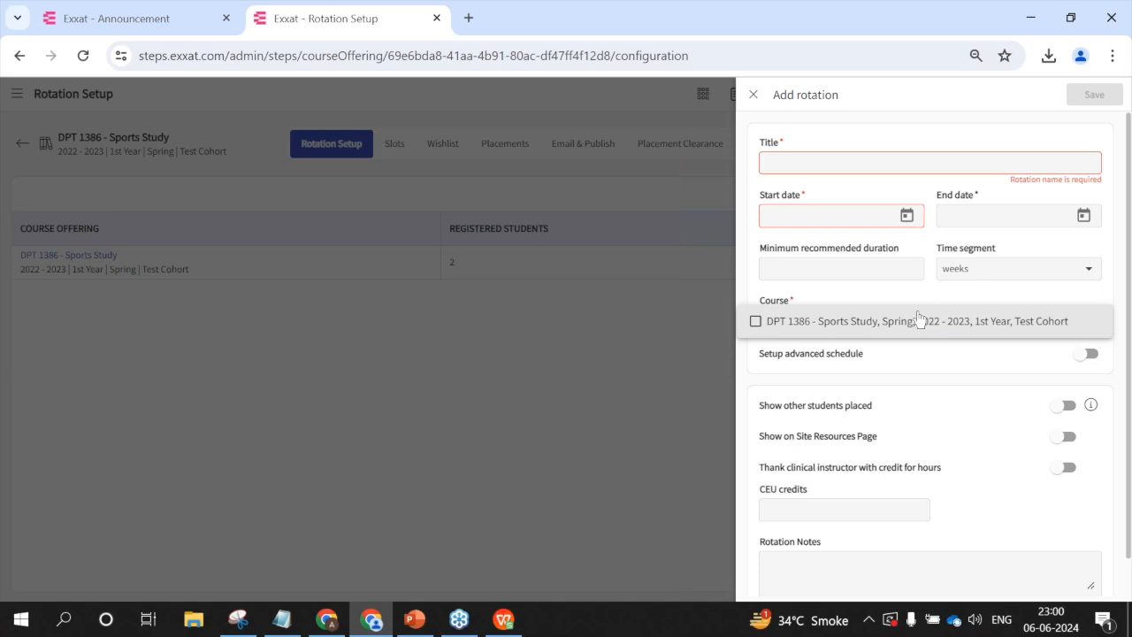
pyautogui.click(755, 321)
pyautogui.click(905, 360)
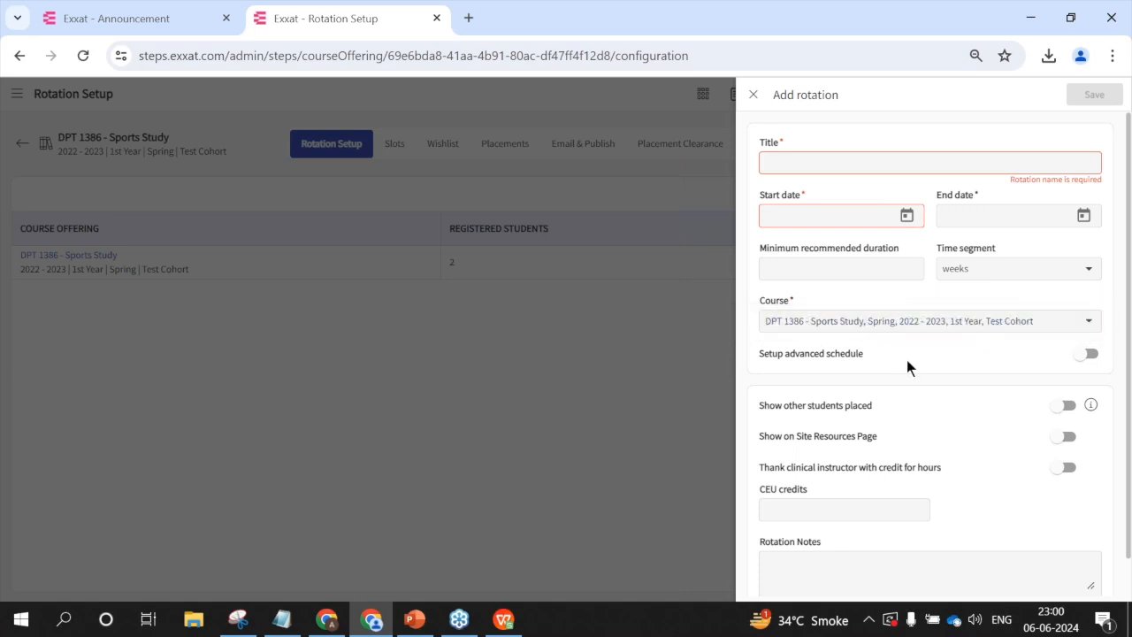
pyautogui.click(1087, 356)
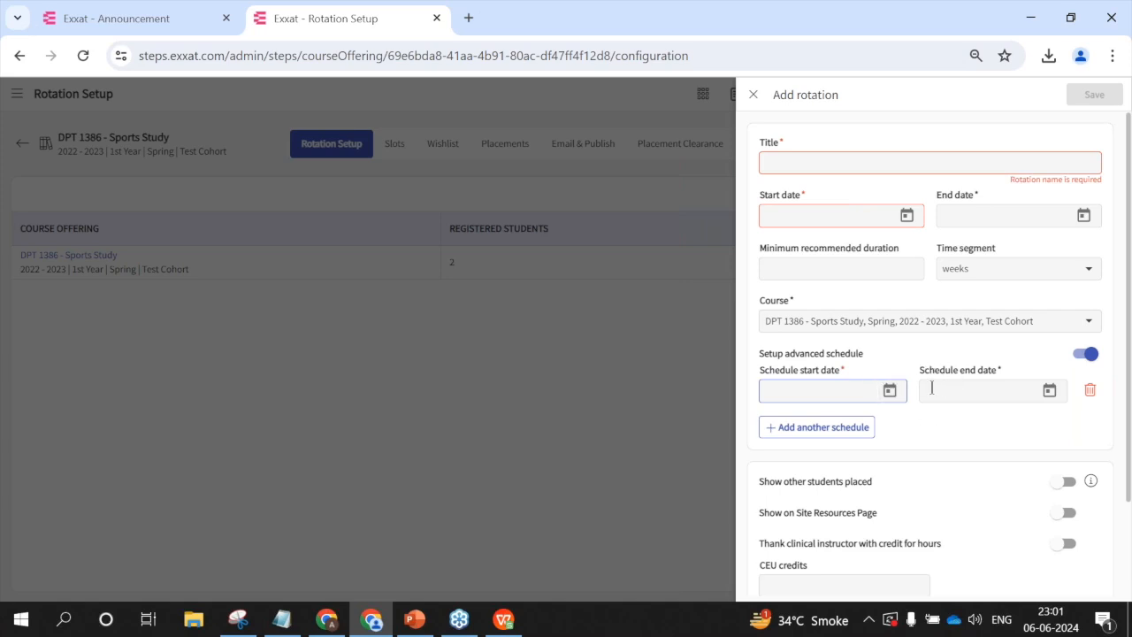
# Step: Enable showing other students placed and thanking the clinical instructor with a set number of 240 clinical hours
pyautogui.scroll(-3, 931, 387)
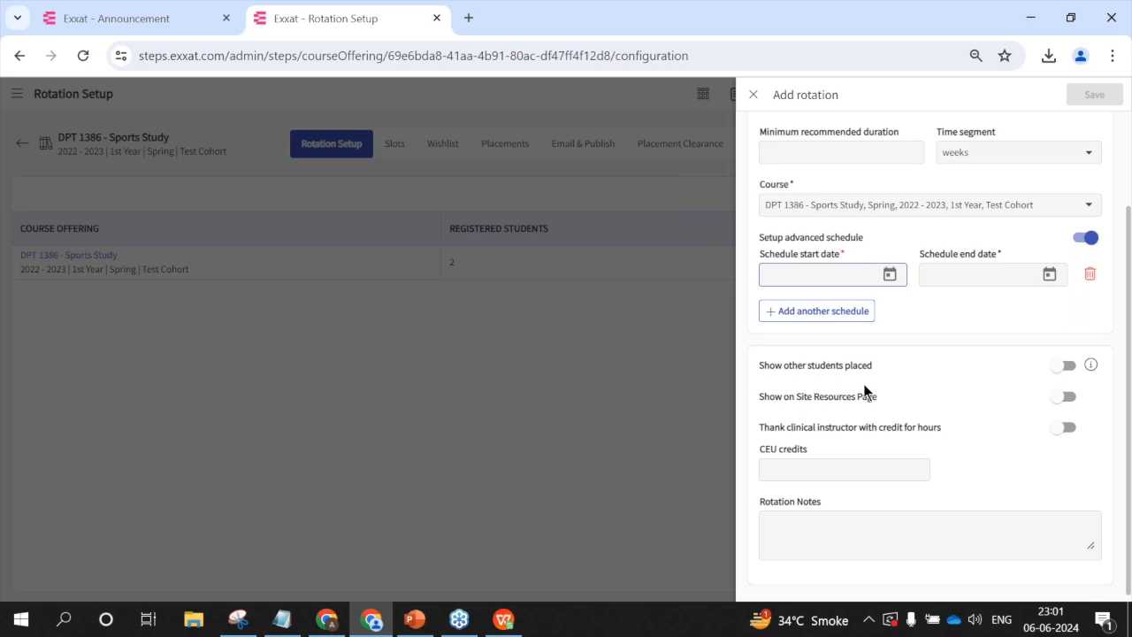
pyautogui.click(1066, 367)
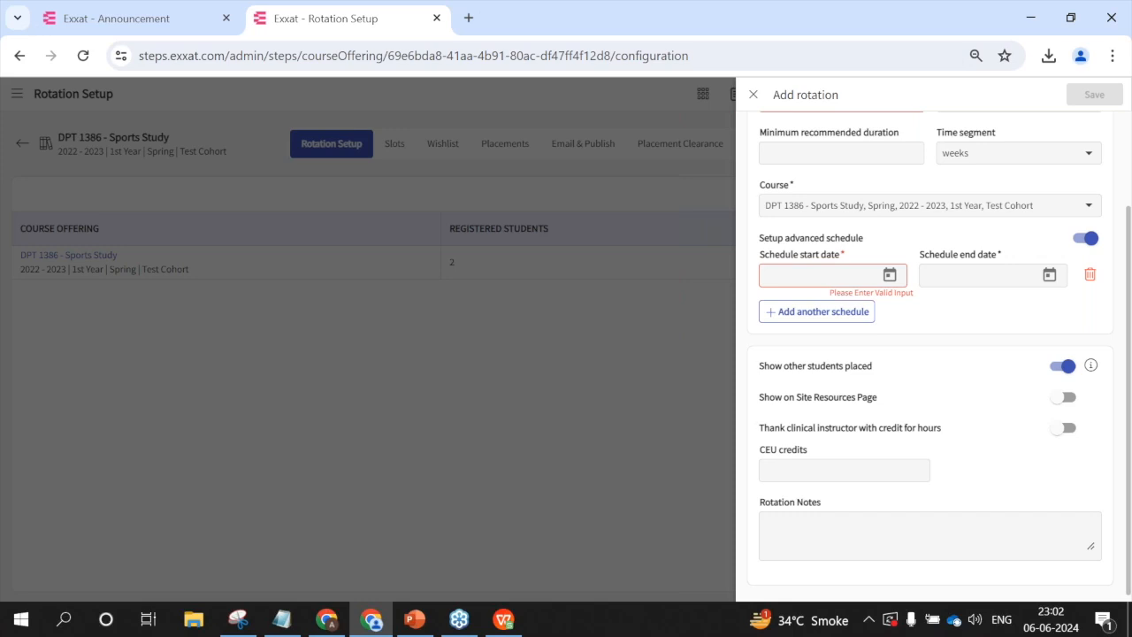
pyautogui.click(1069, 430)
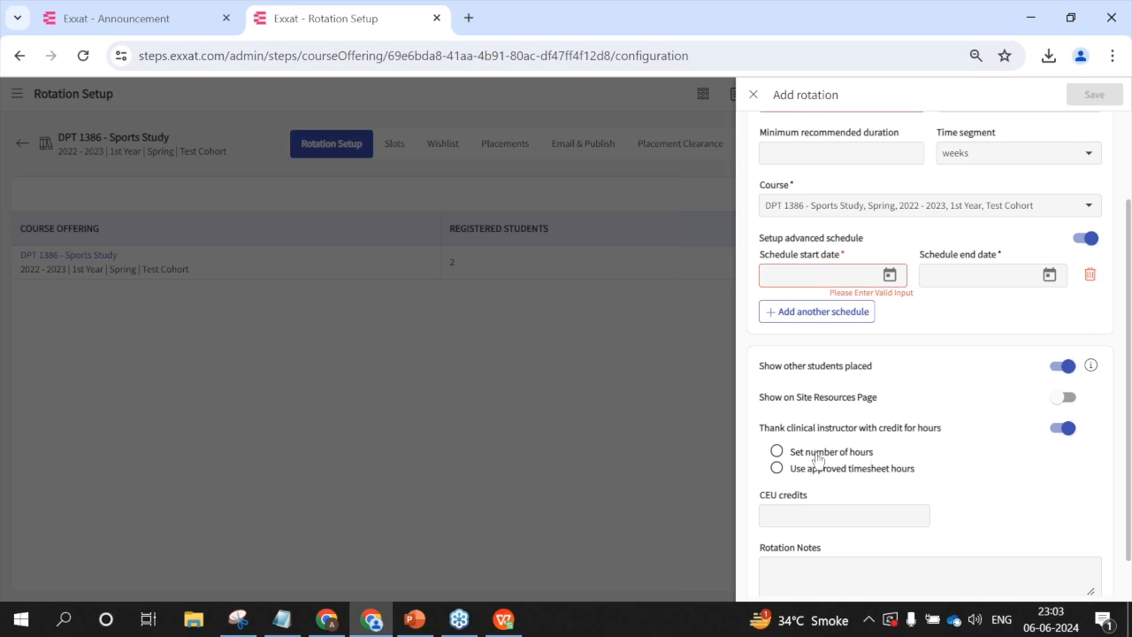
pyautogui.click(777, 452)
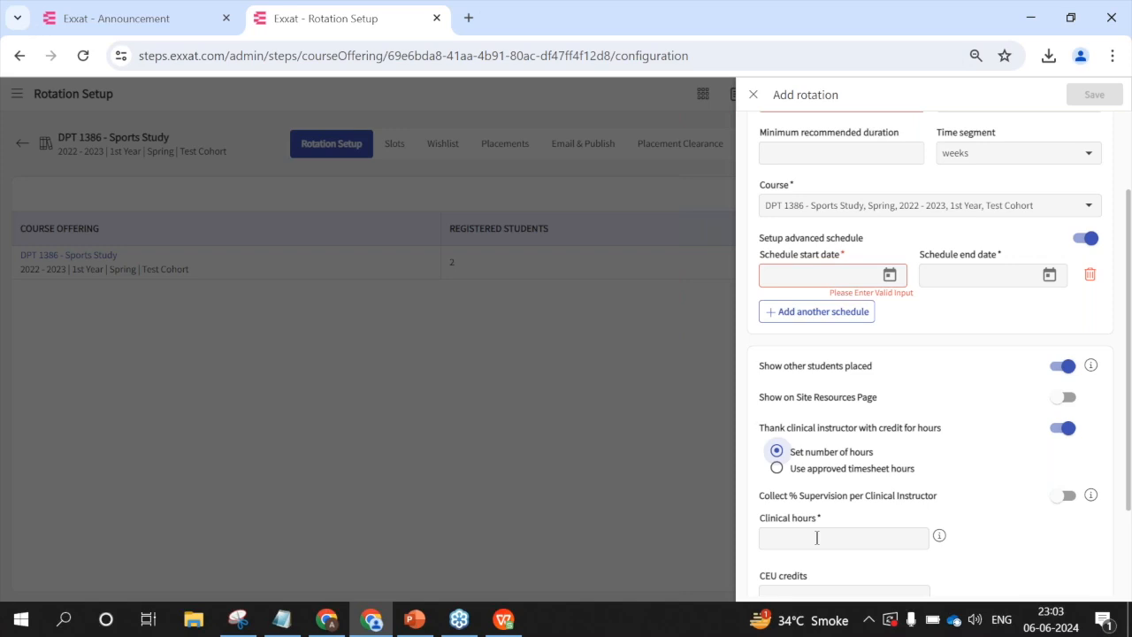
pyautogui.click(816, 537)
pyautogui.write('240')
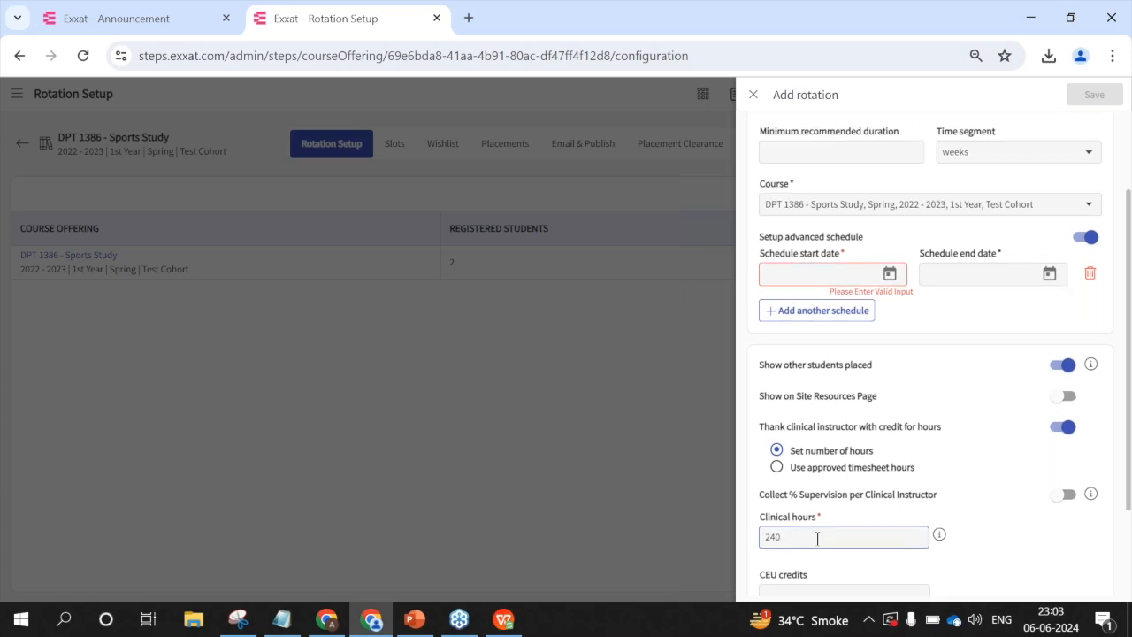
# Step: Set the CEU credits to 3 and enable collecting % supervision per clinical instructor as a mandatory field
pyautogui.scroll(-1, 817, 526)
pyautogui.click(816, 509)
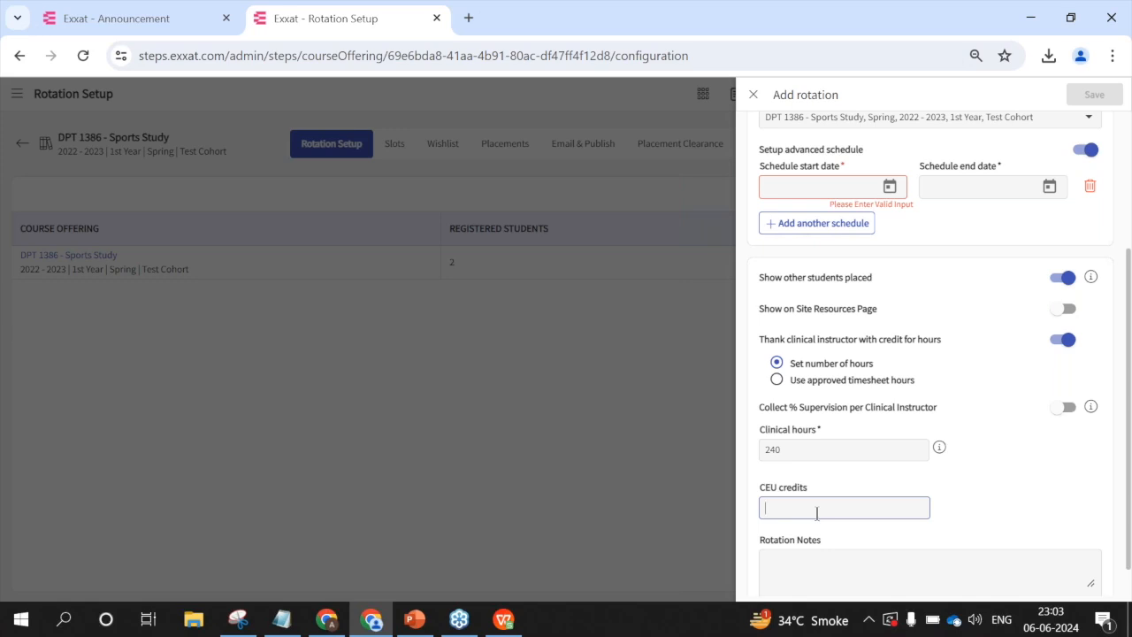
pyautogui.write('3')
pyautogui.click(1063, 407)
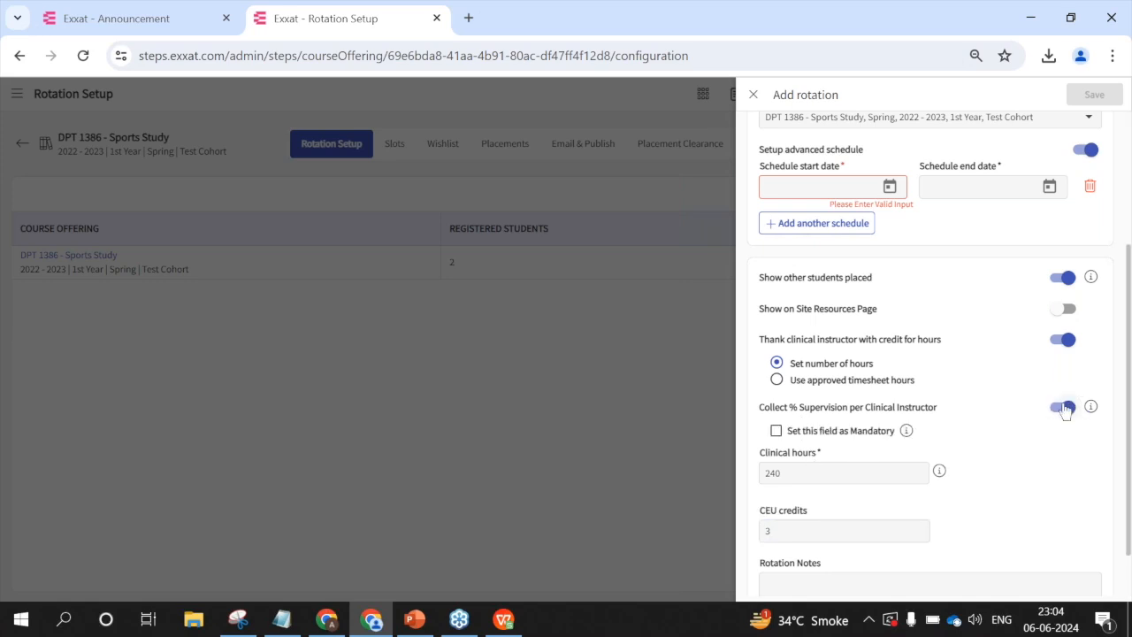
pyautogui.click(777, 432)
# Step: Look over the completed rotation options, then close the new rotation form and discard its unsaved changes
pyautogui.scroll(-2, 782, 458)
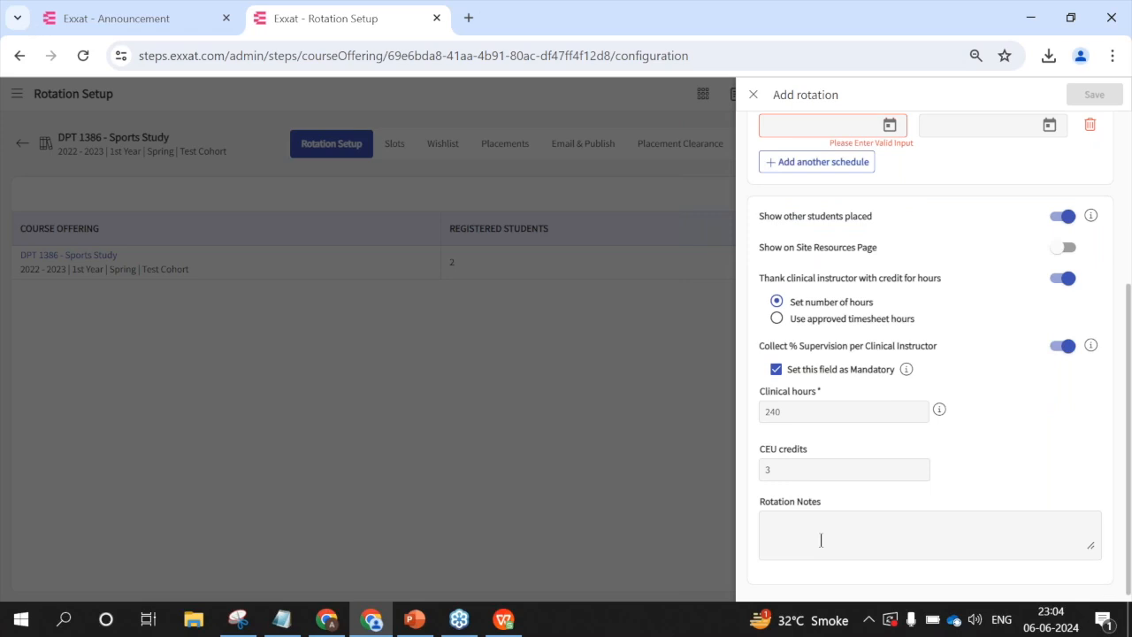
pyautogui.scroll(3, 851, 525)
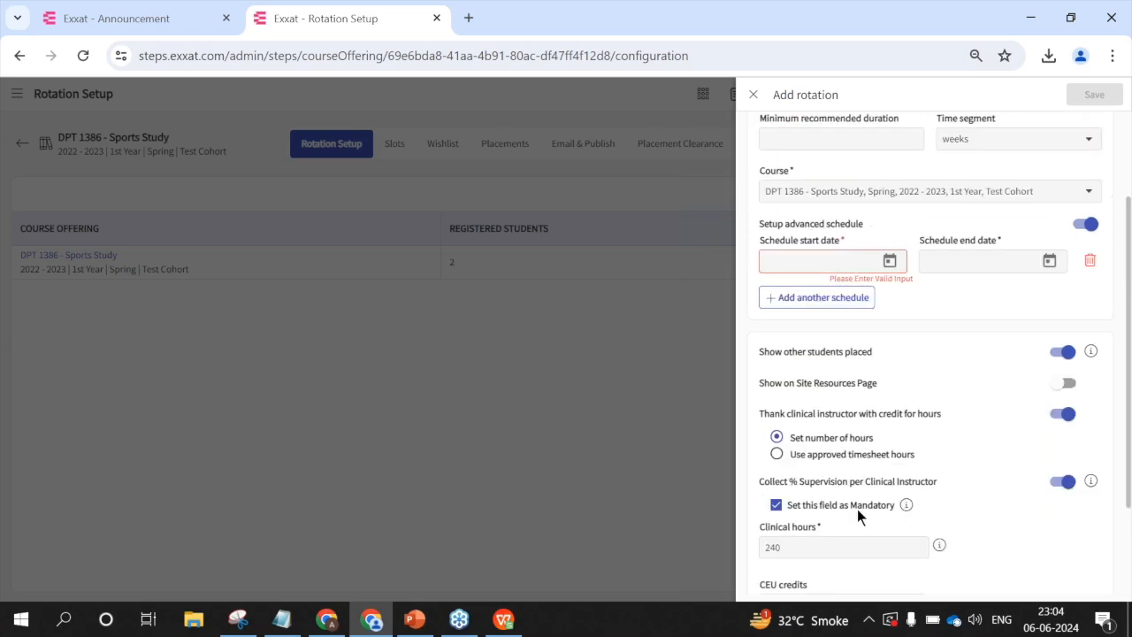
pyautogui.scroll(1, 857, 509)
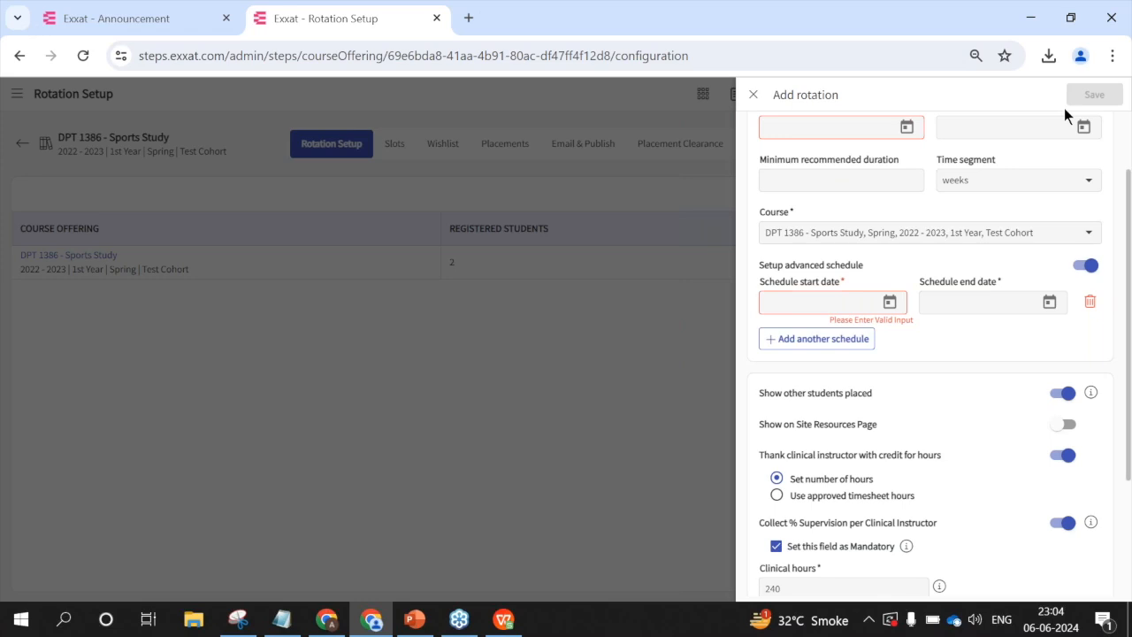
pyautogui.scroll(2, 929, 354)
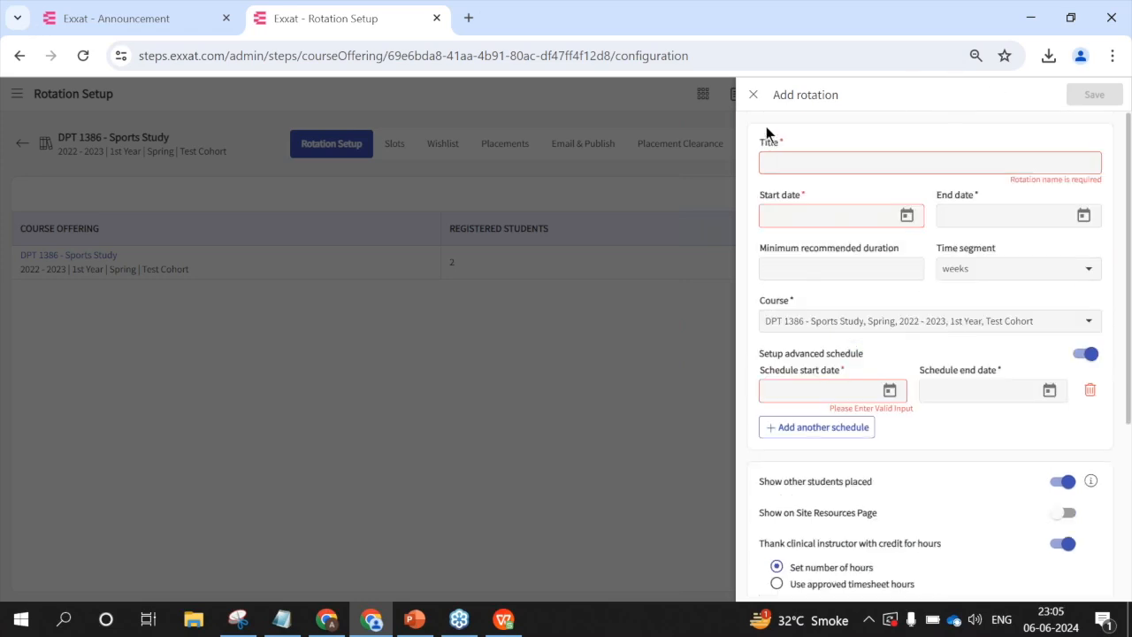
pyautogui.click(753, 96)
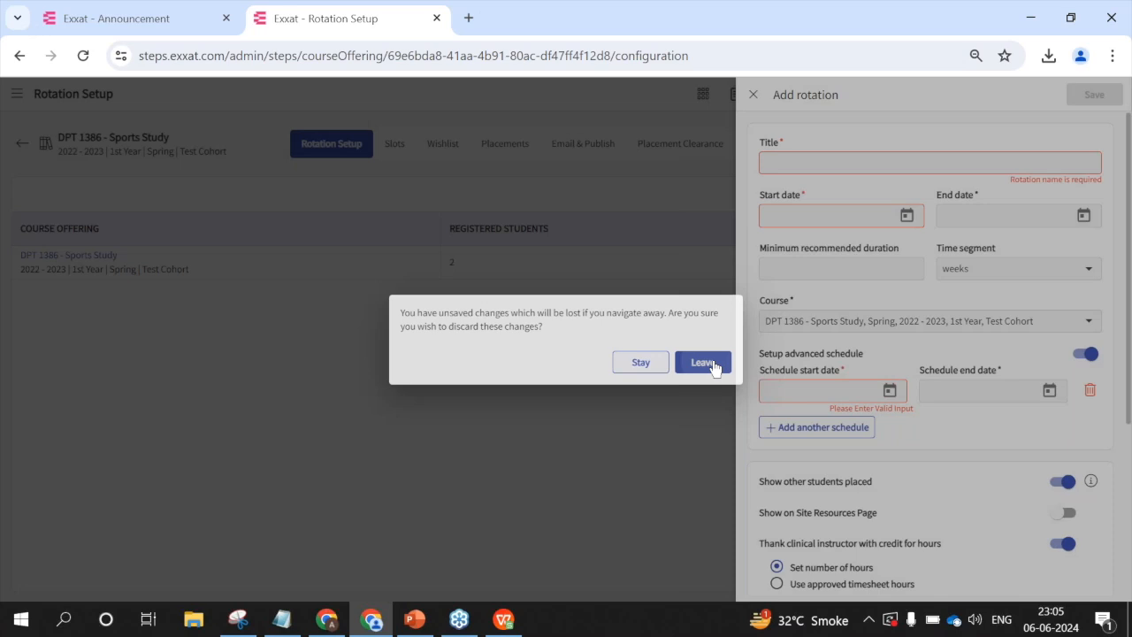
pyautogui.click(703, 363)
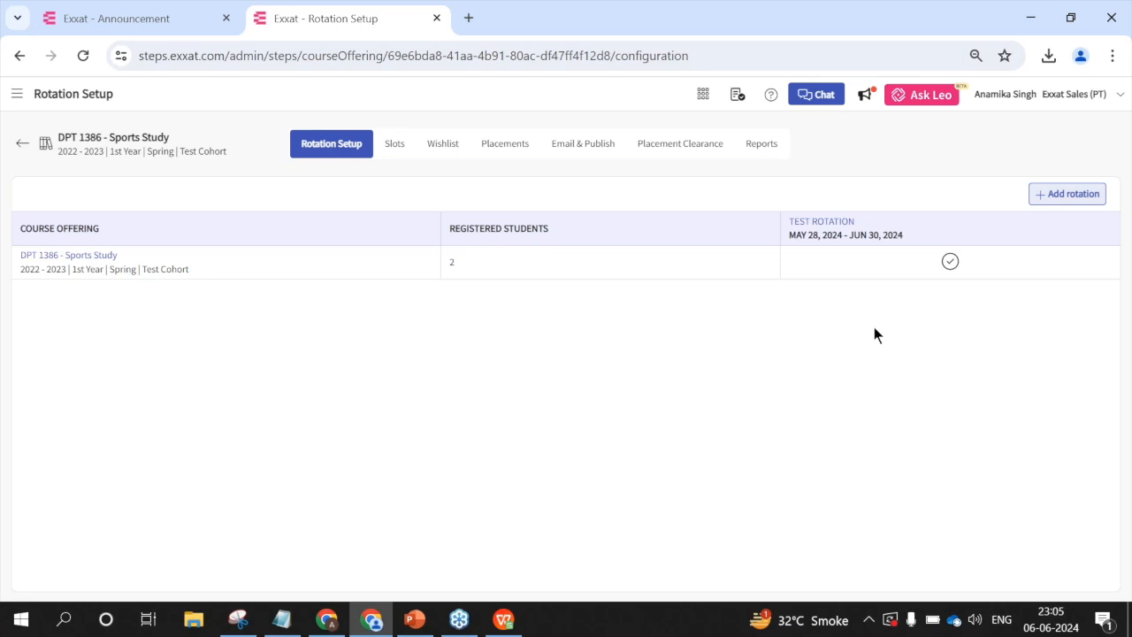
# Step: Examine the existing Test Rotation's details and options, then close it without changes
pyautogui.click(823, 223)
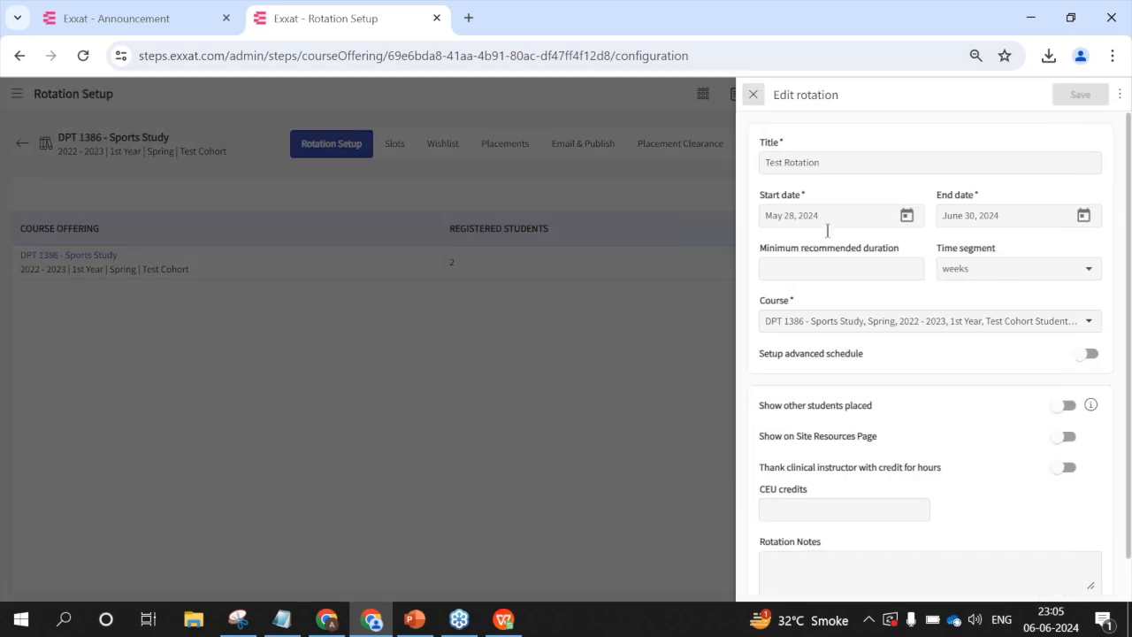
pyautogui.scroll(-1, 874, 472)
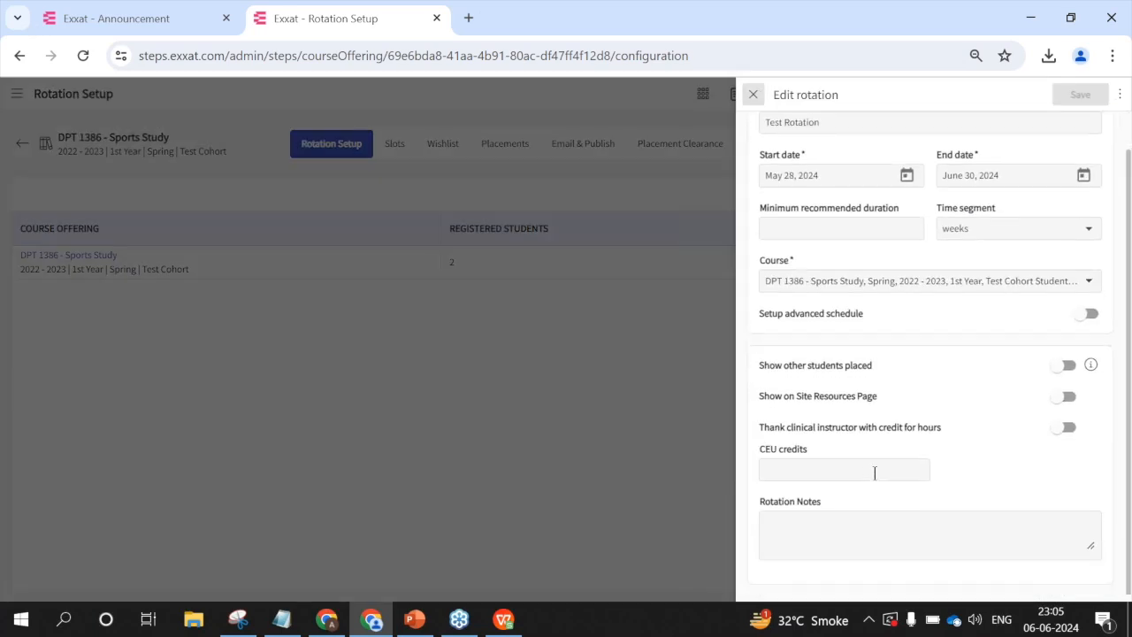
pyautogui.scroll(1, 875, 472)
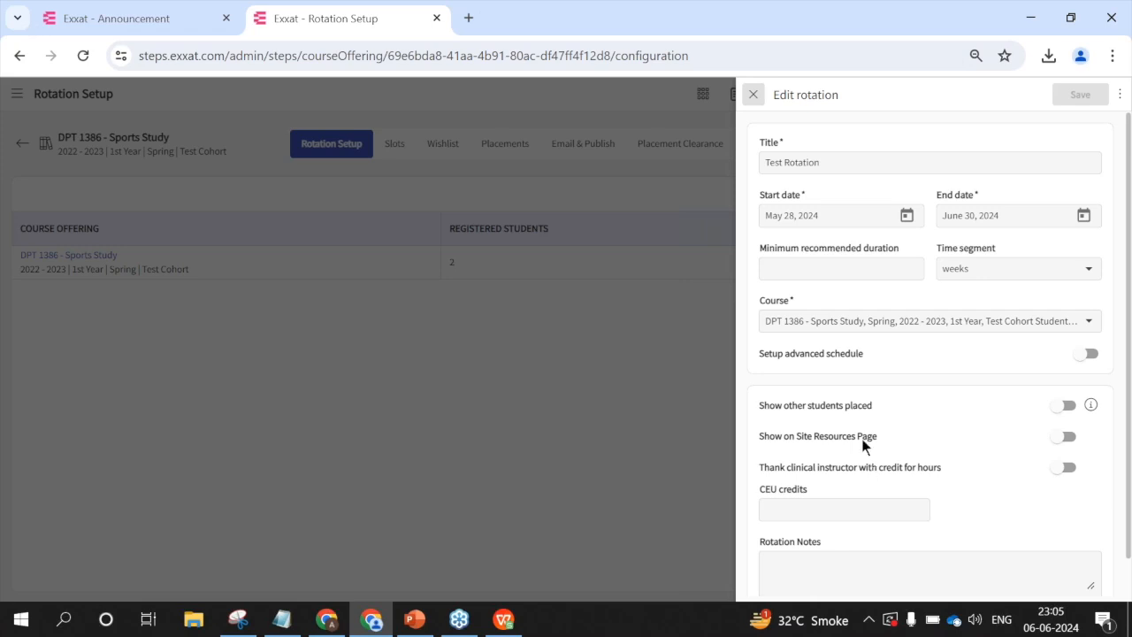
pyautogui.click(753, 94)
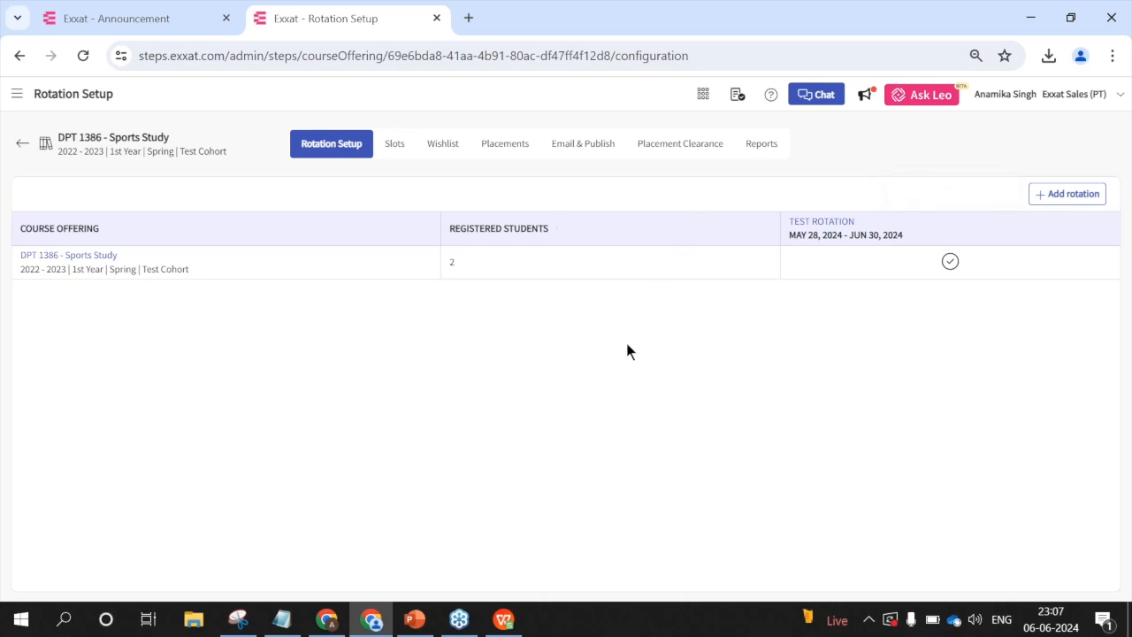
# Step: View the placements by student and start a direct placement for the unplaced student in Test Rotation at Abundant Health PT location
pyautogui.click(505, 144)
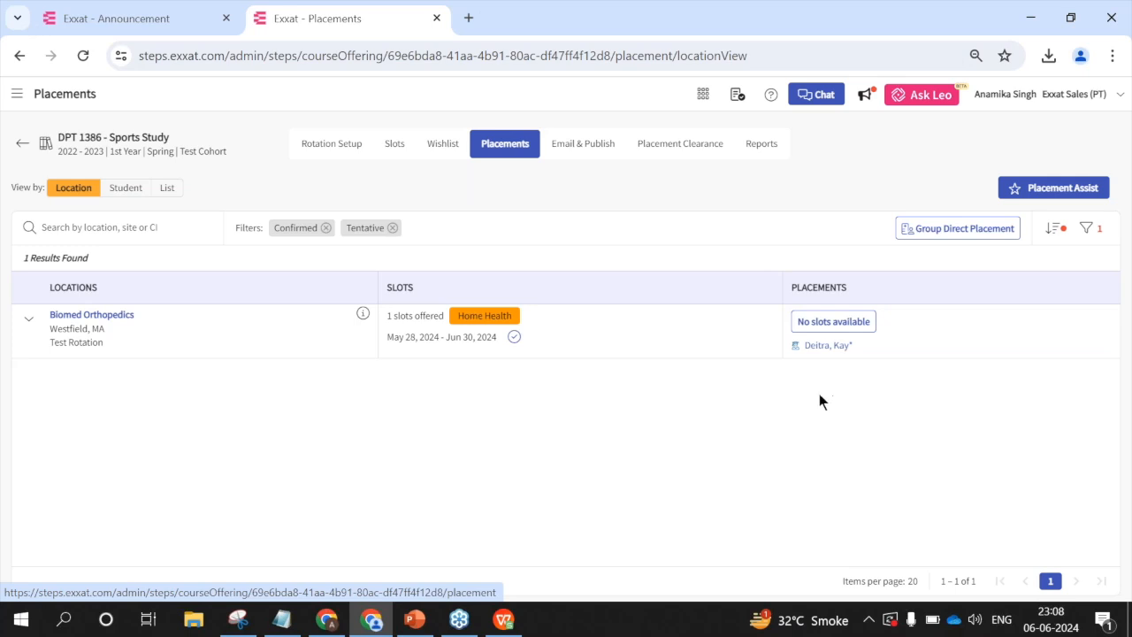
pyautogui.click(126, 188)
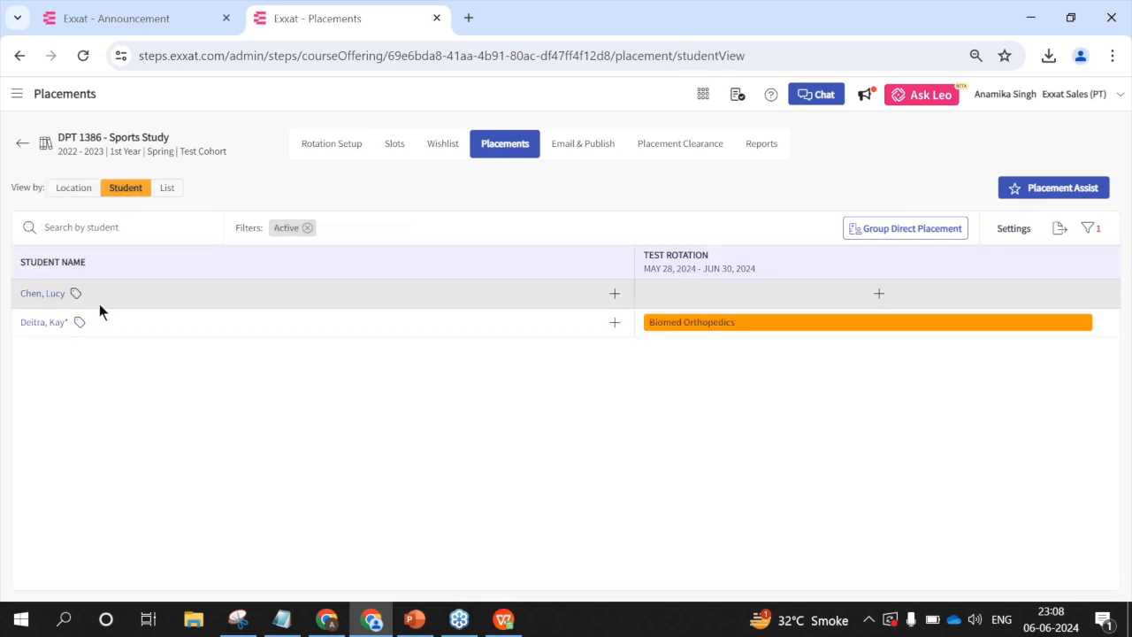
pyautogui.click(878, 295)
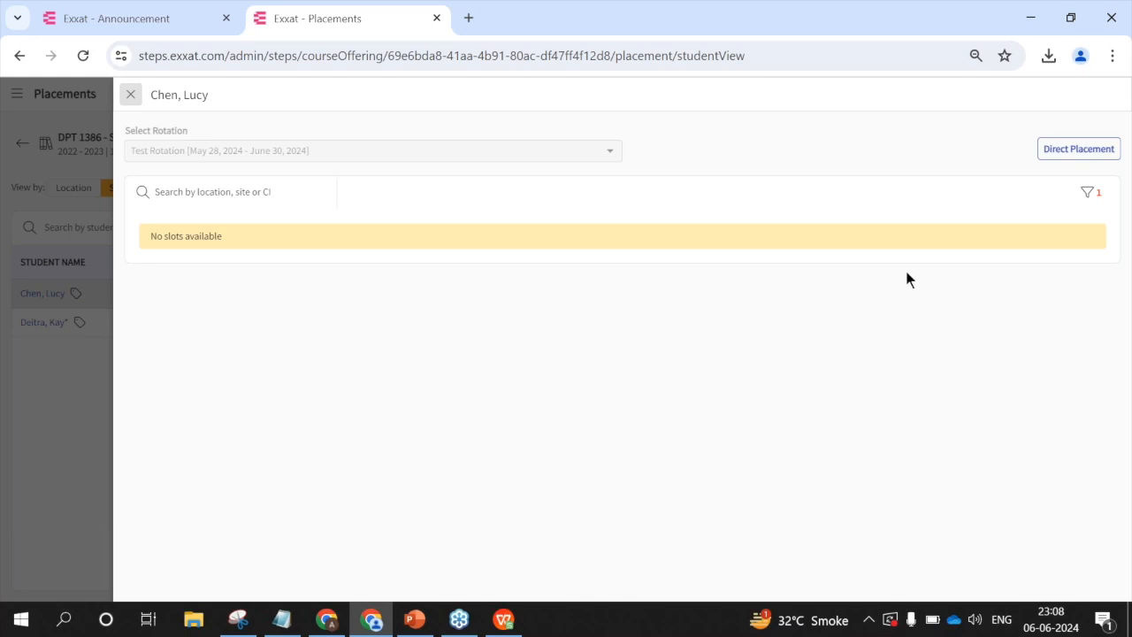
pyautogui.click(1064, 162)
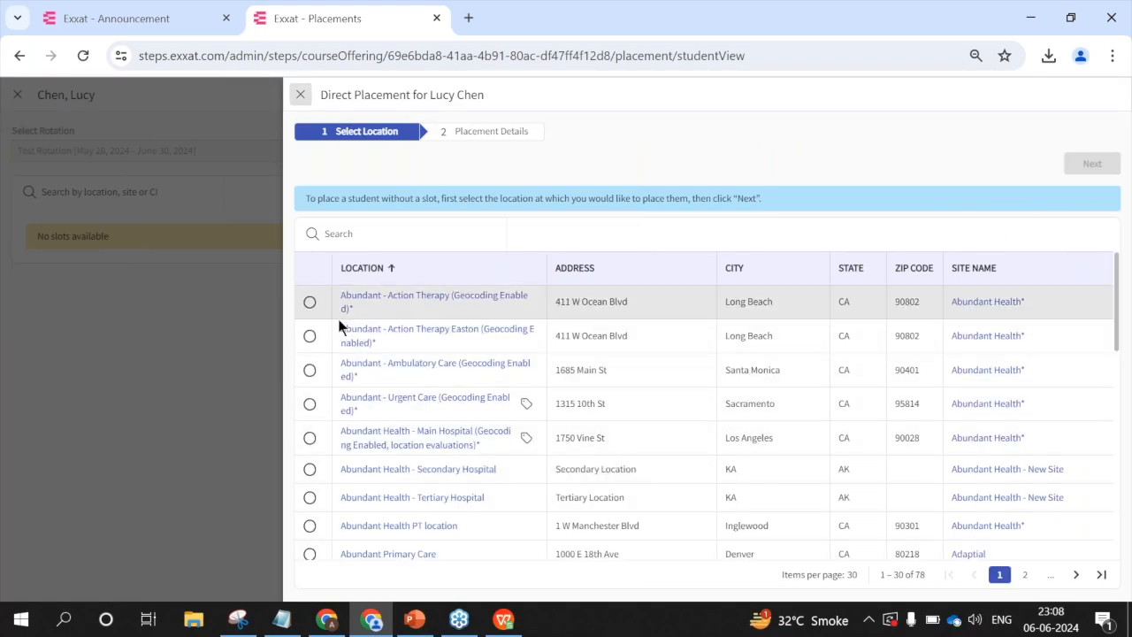
pyautogui.scroll(-2, 316, 478)
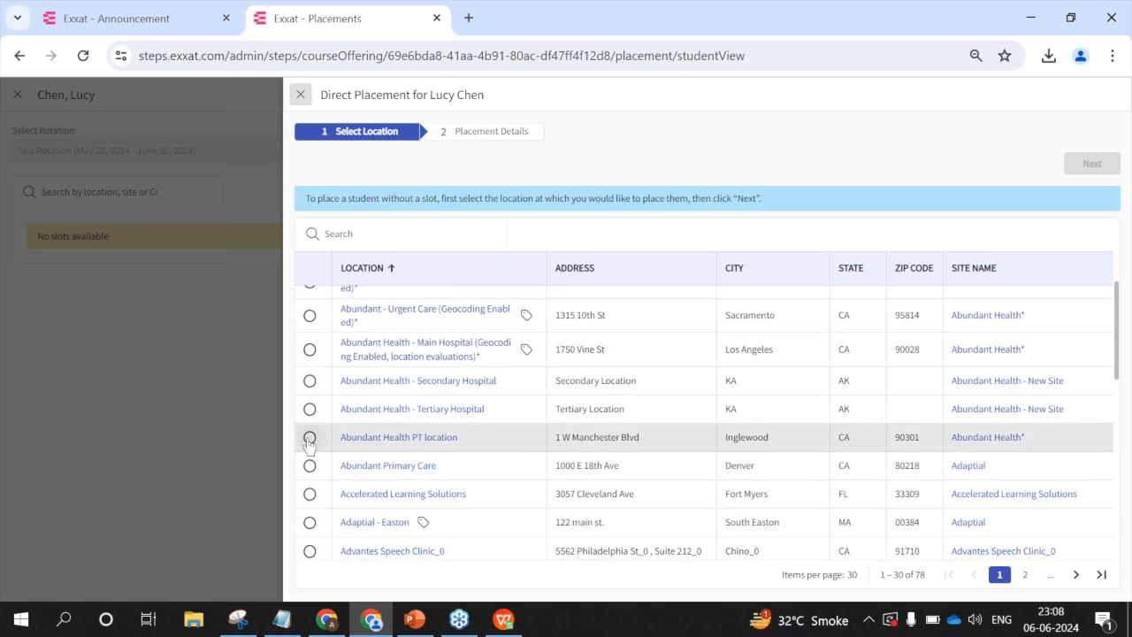
pyautogui.click(310, 436)
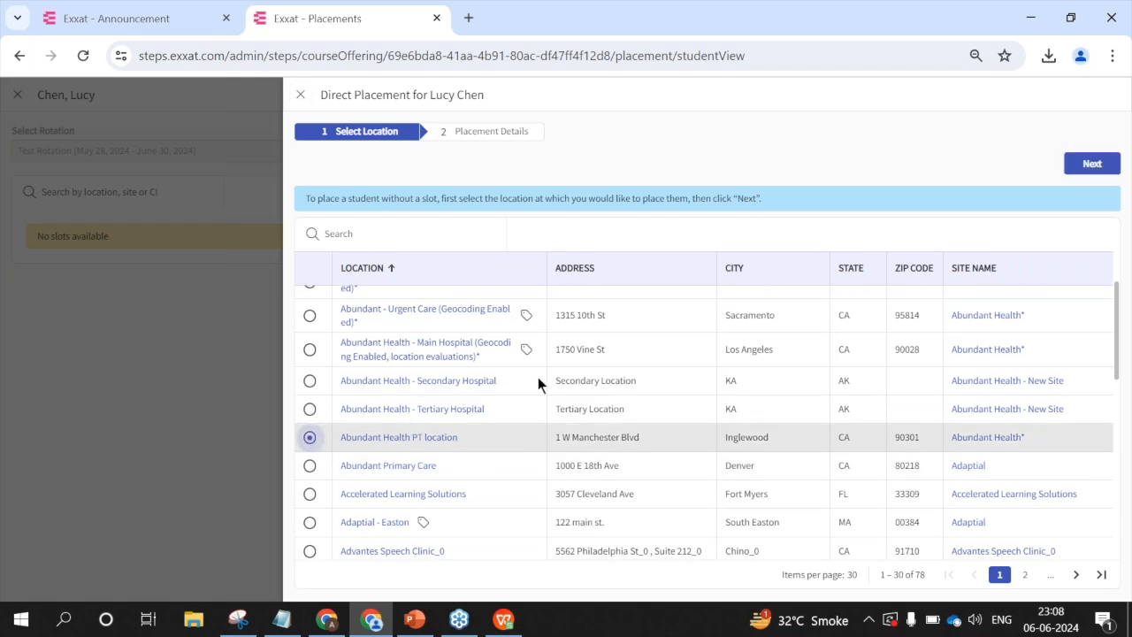
pyautogui.click(1091, 164)
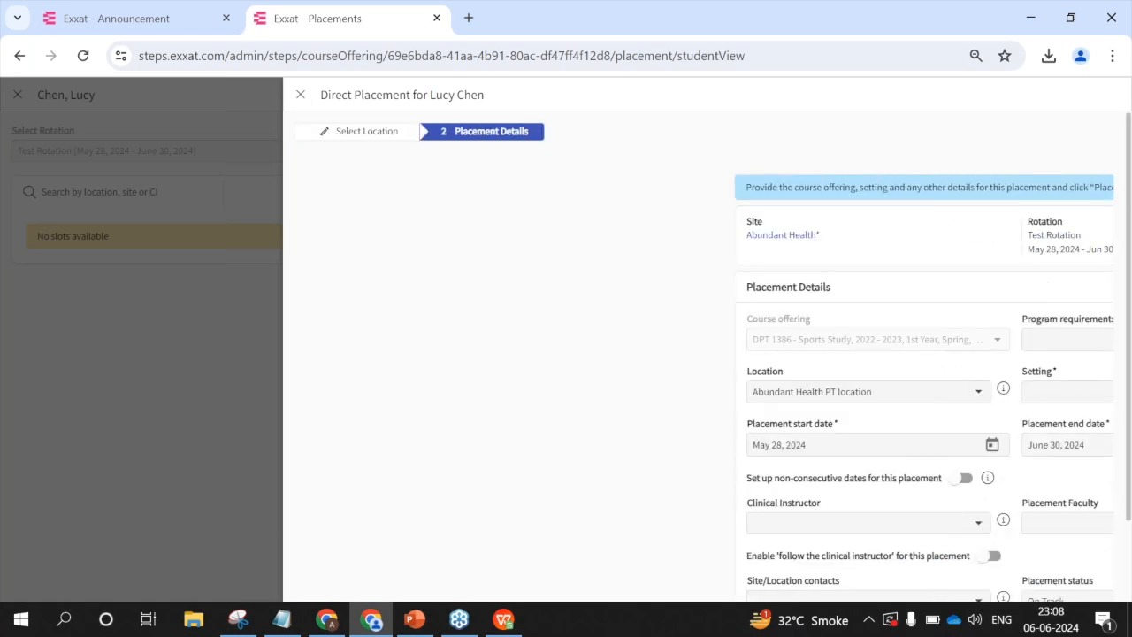
# Step: Set the direct placement's start date to May 29, 2024 in the placement details
pyautogui.scroll(-2, 406, 355)
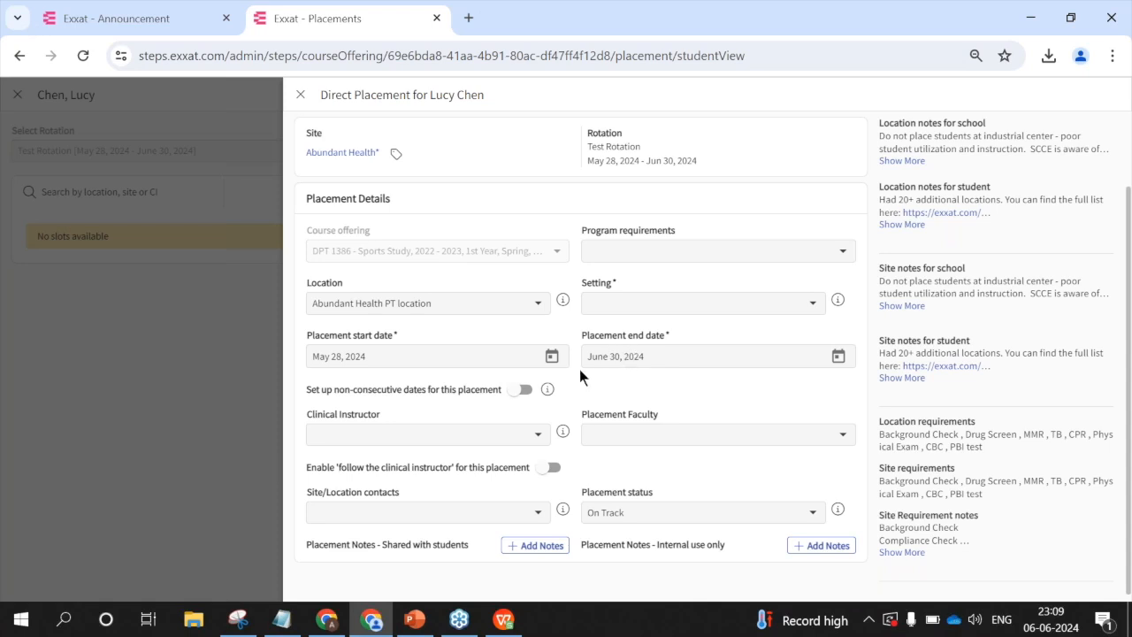
pyautogui.click(551, 356)
pyautogui.click(411, 297)
pyautogui.scroll(1, 782, 357)
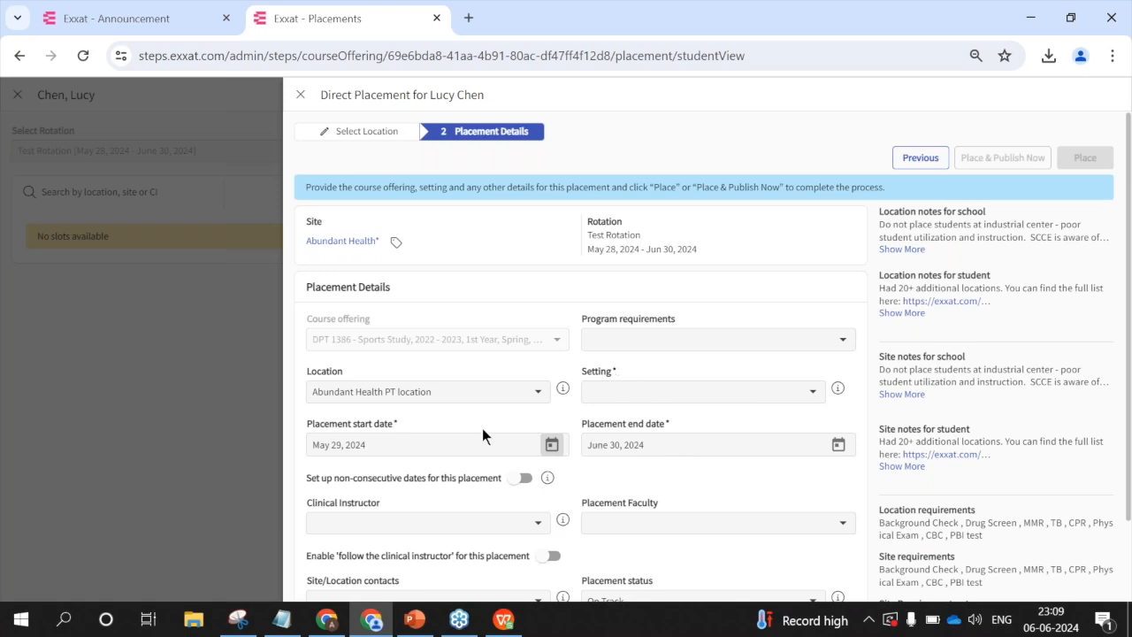
# Step: Choose Rehab as the direct placement's setting, review the remaining placement details and place the student
pyautogui.click(669, 391)
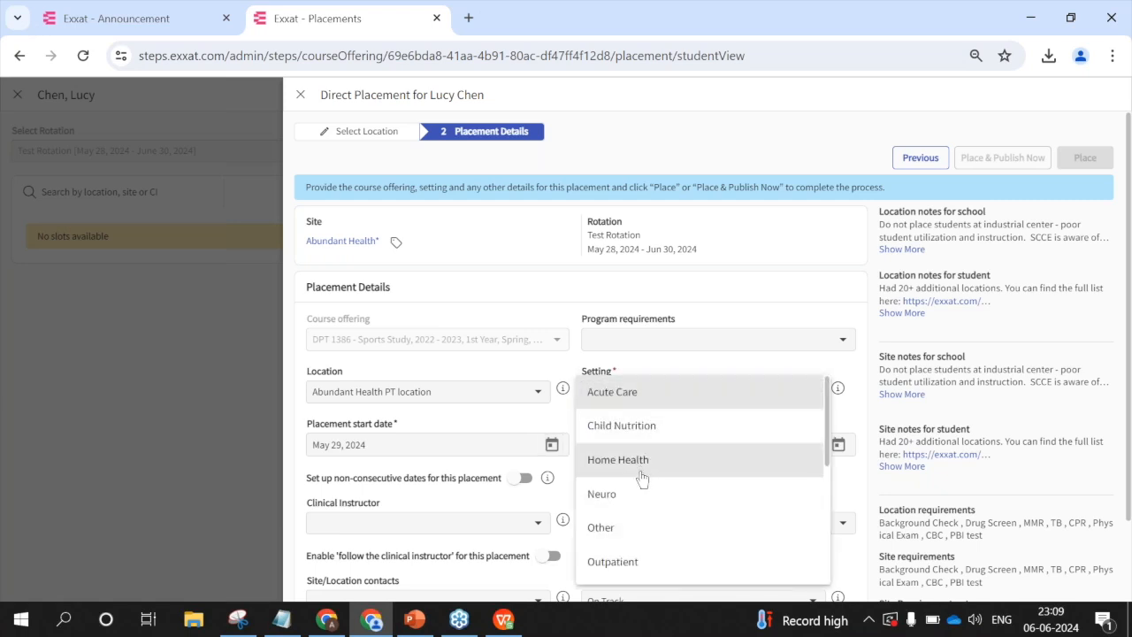
pyautogui.scroll(-2, 641, 478)
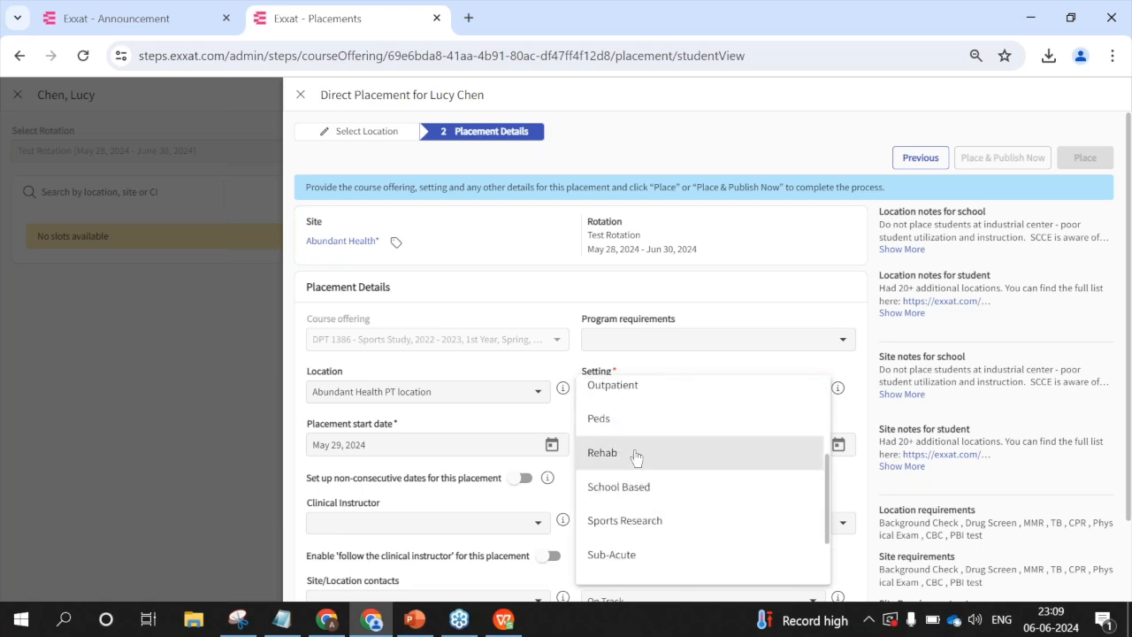
pyautogui.click(635, 453)
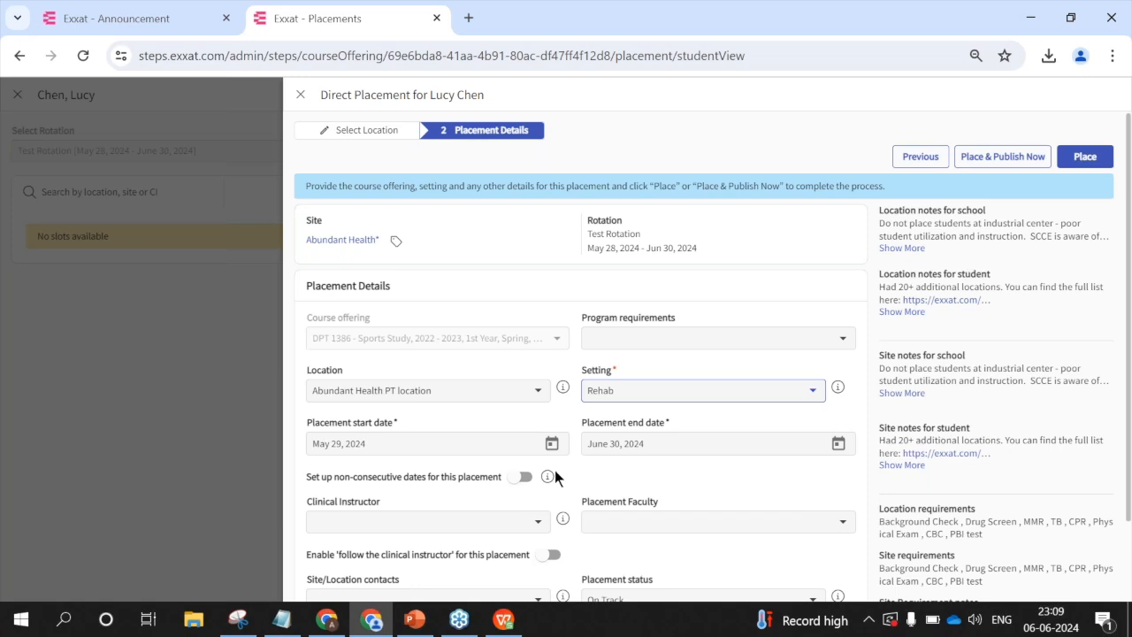
pyautogui.scroll(-2, 555, 475)
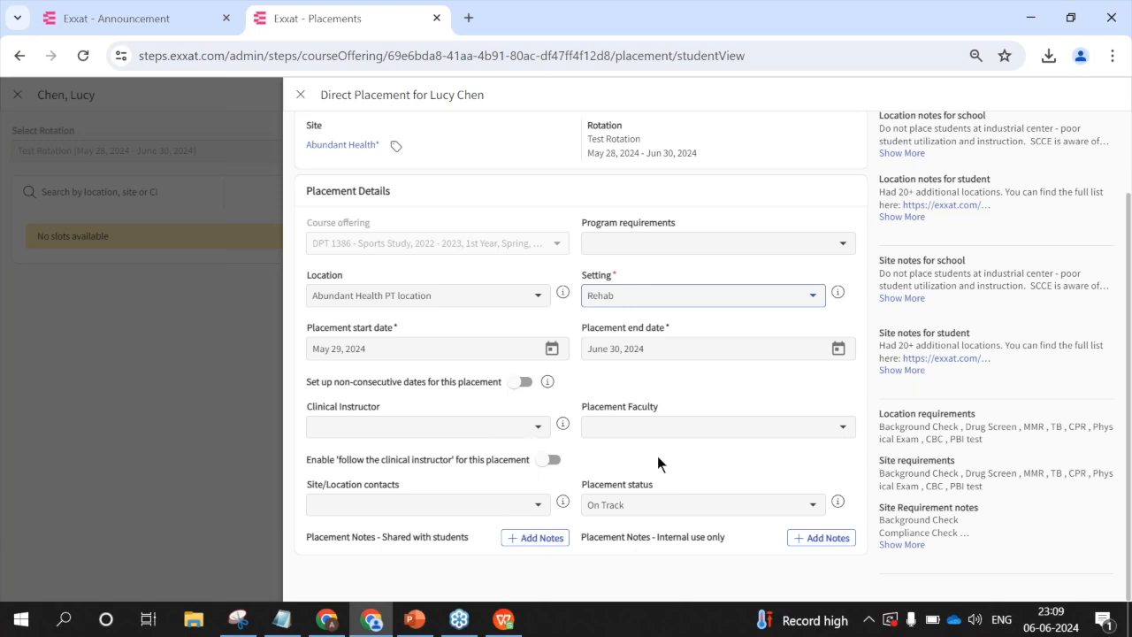
pyautogui.scroll(2, 657, 455)
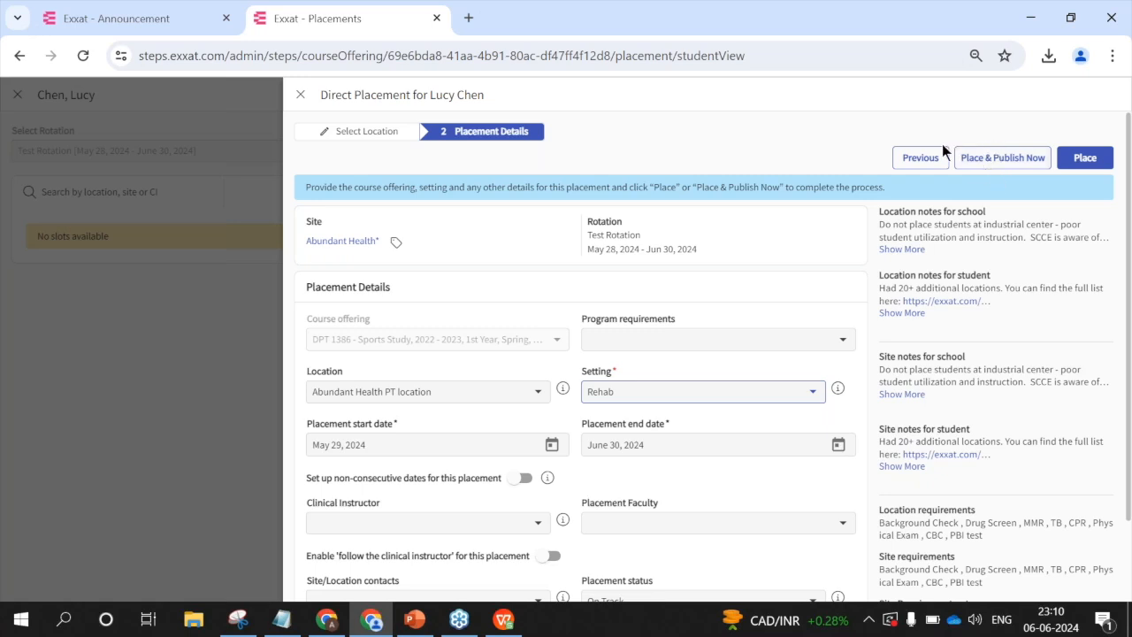
pyautogui.click(1088, 160)
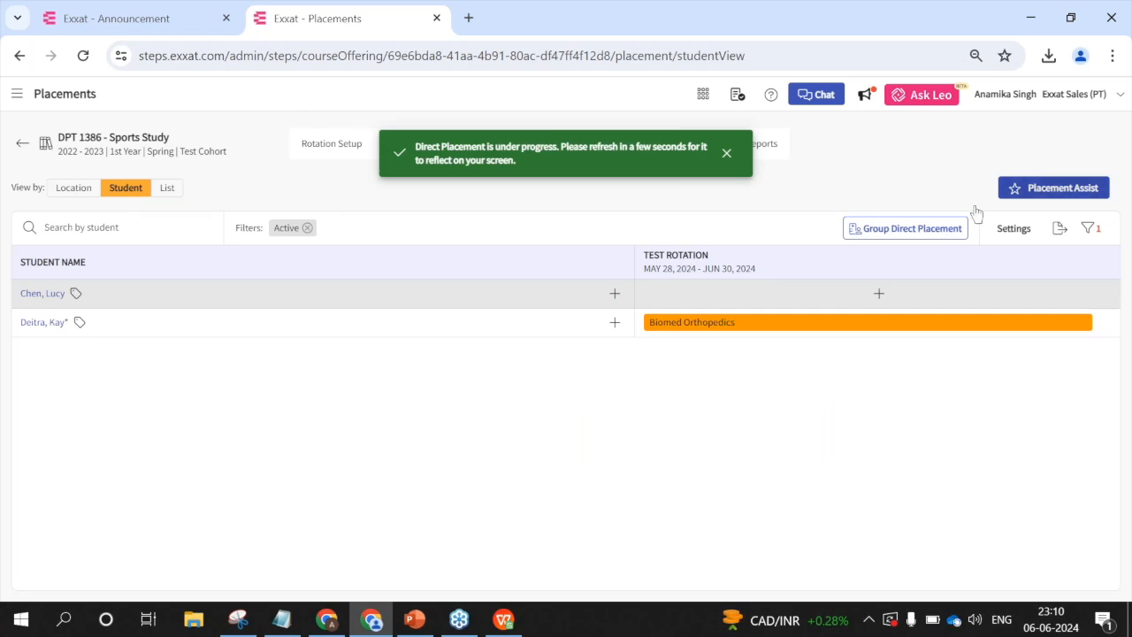
# Step: Refresh the student placements and examine the details of the Abundant Health PT location placement
pyautogui.click(81, 55)
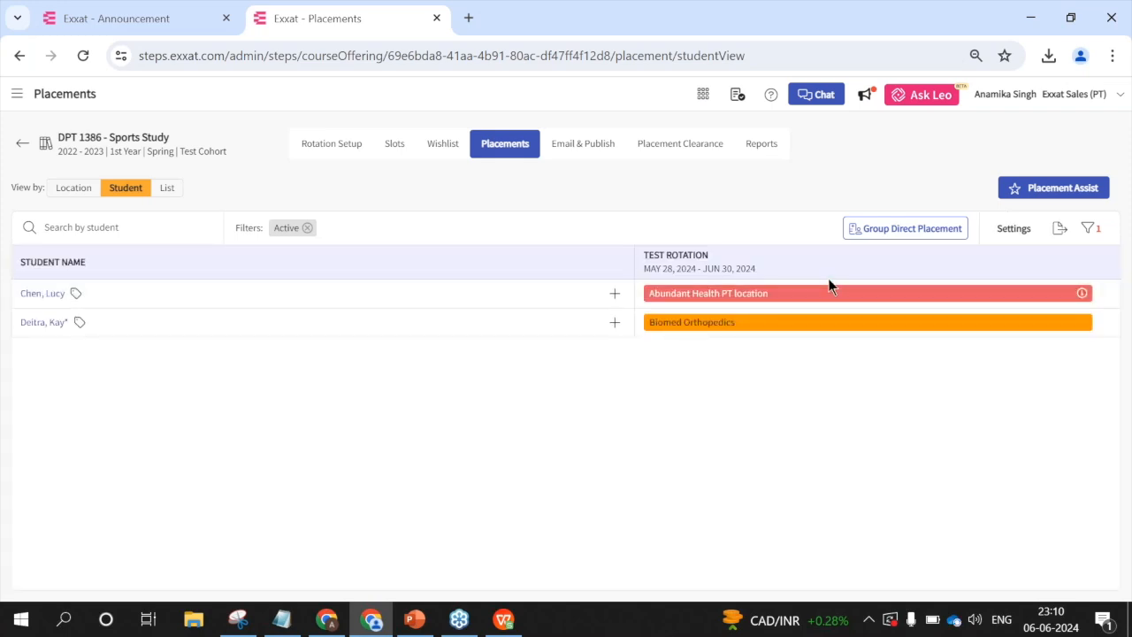
pyautogui.moveTo(827, 293)
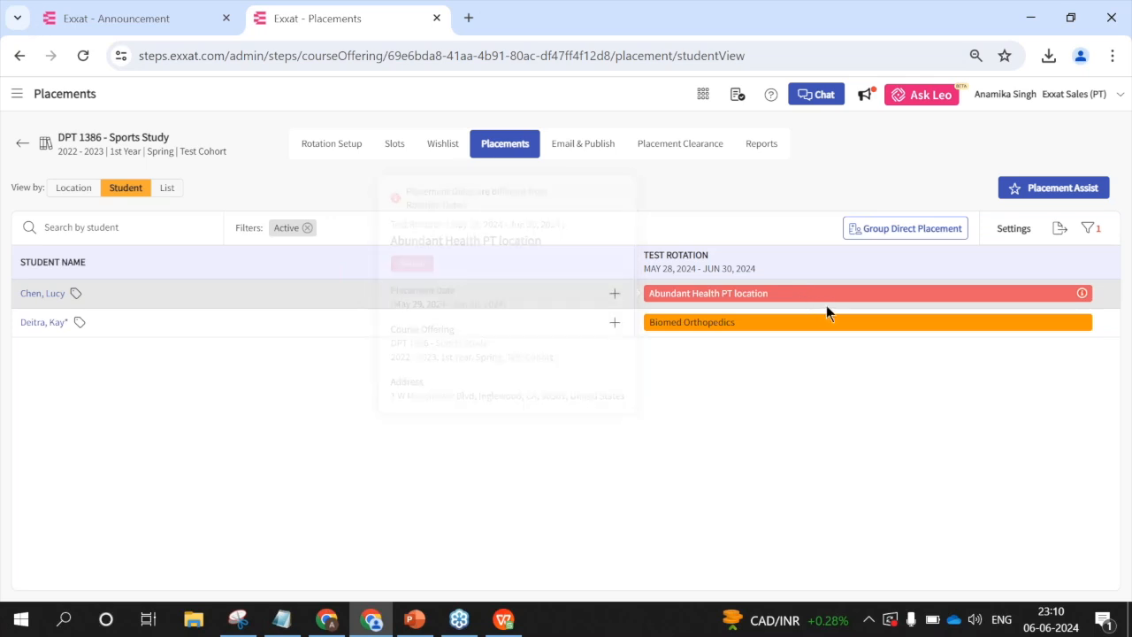
pyautogui.moveTo(775, 306)
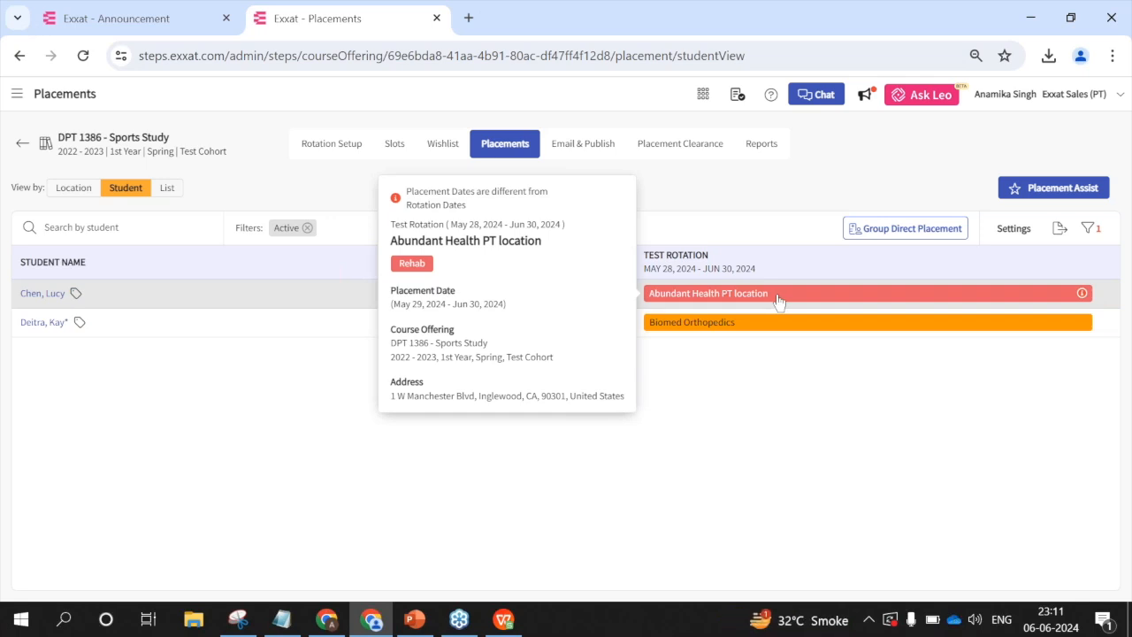
# Step: Publish only the Abundant Health PT location placement of Test Rotation to the student and refresh the latest status
pyautogui.click(585, 146)
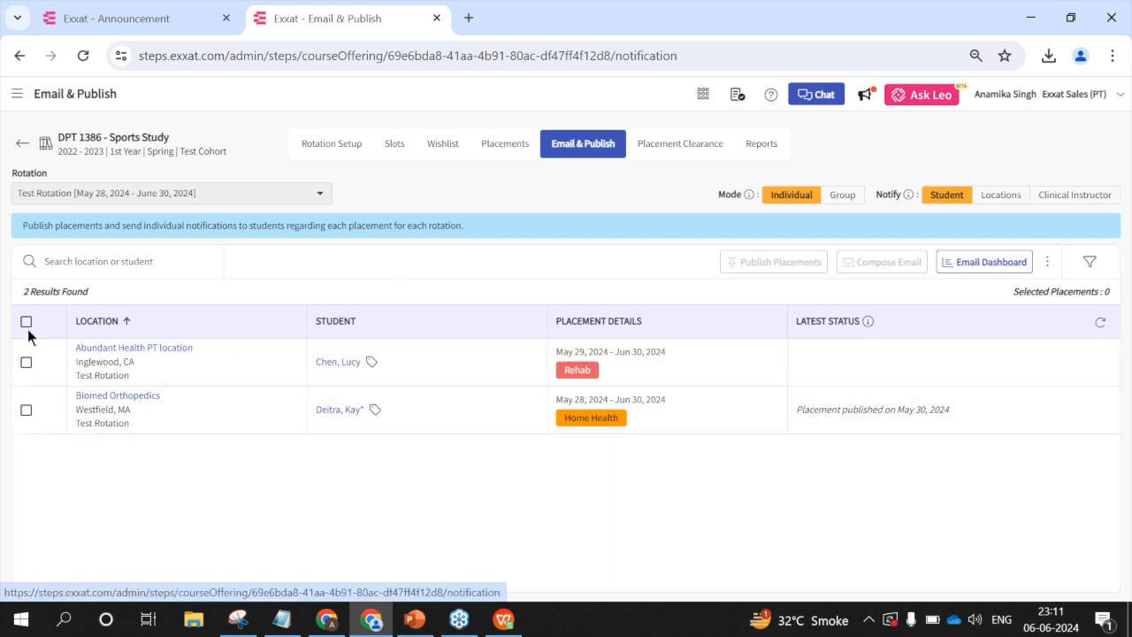
pyautogui.click(26, 322)
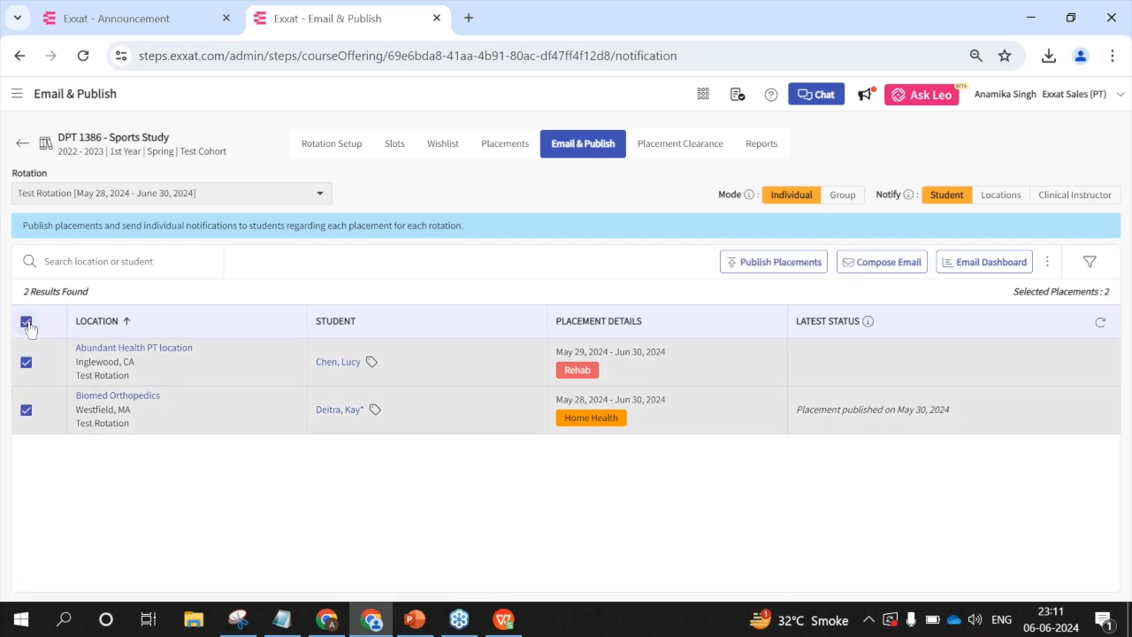
pyautogui.click(25, 410)
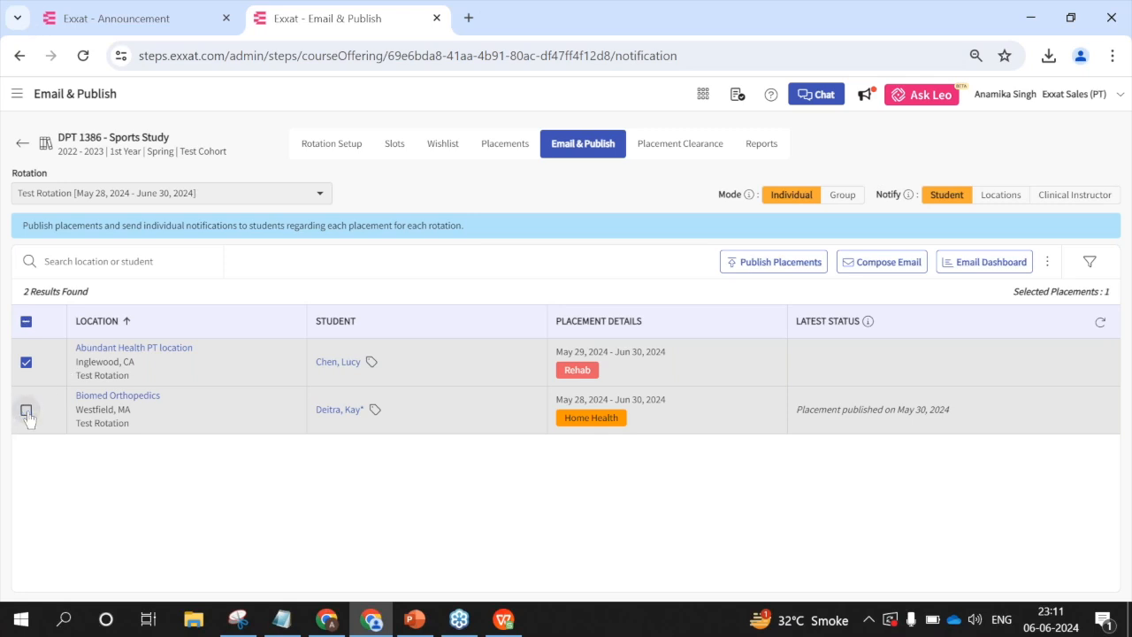
pyautogui.click(783, 270)
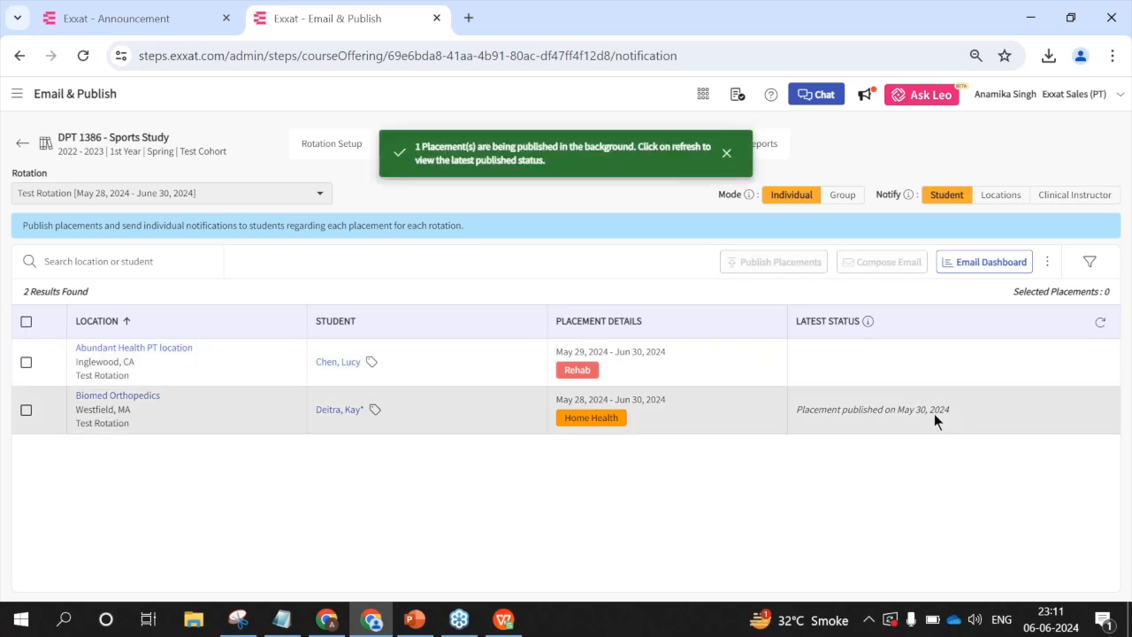
pyautogui.click(1100, 323)
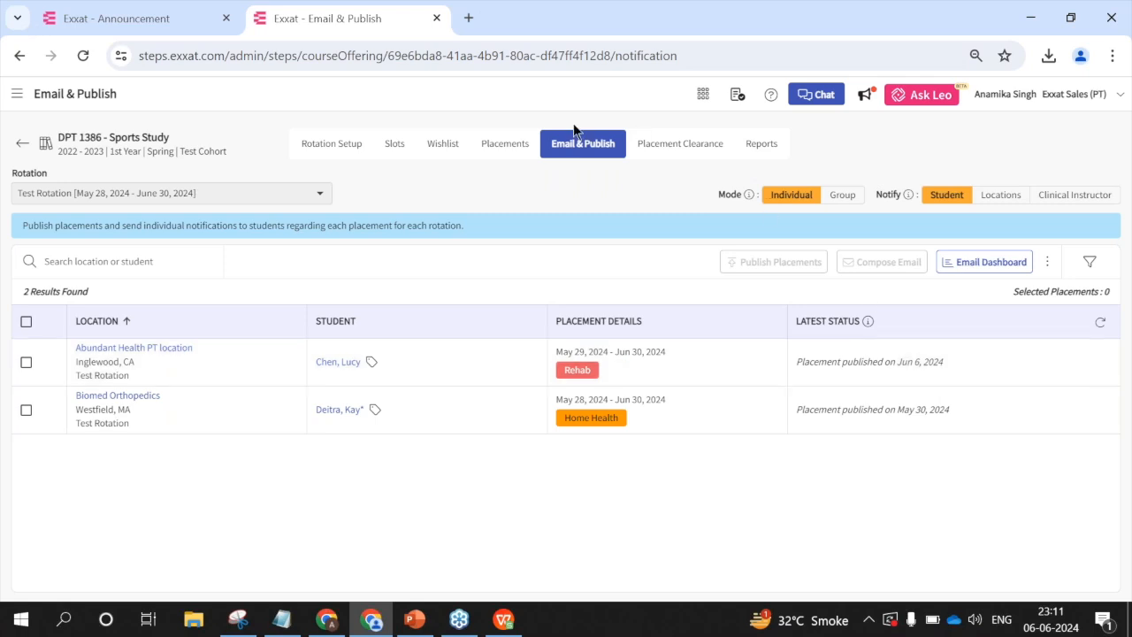
# Step: View the placements by student again and compare the details of the Biomed Orthopedics and Abundant Health PT location placements
pyautogui.click(517, 147)
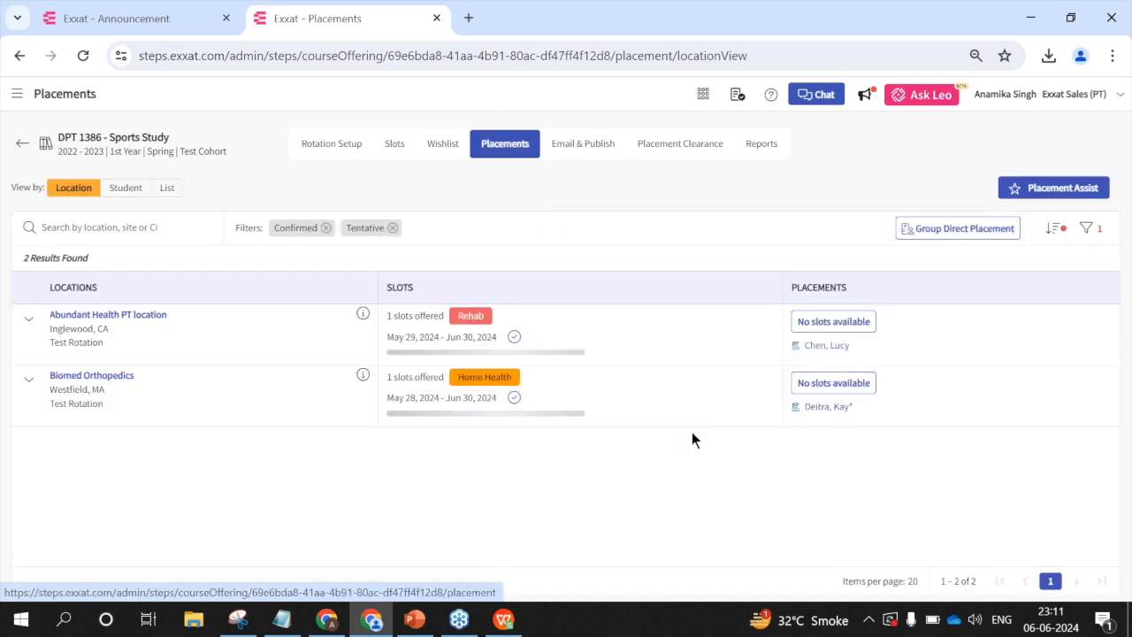
pyautogui.click(126, 188)
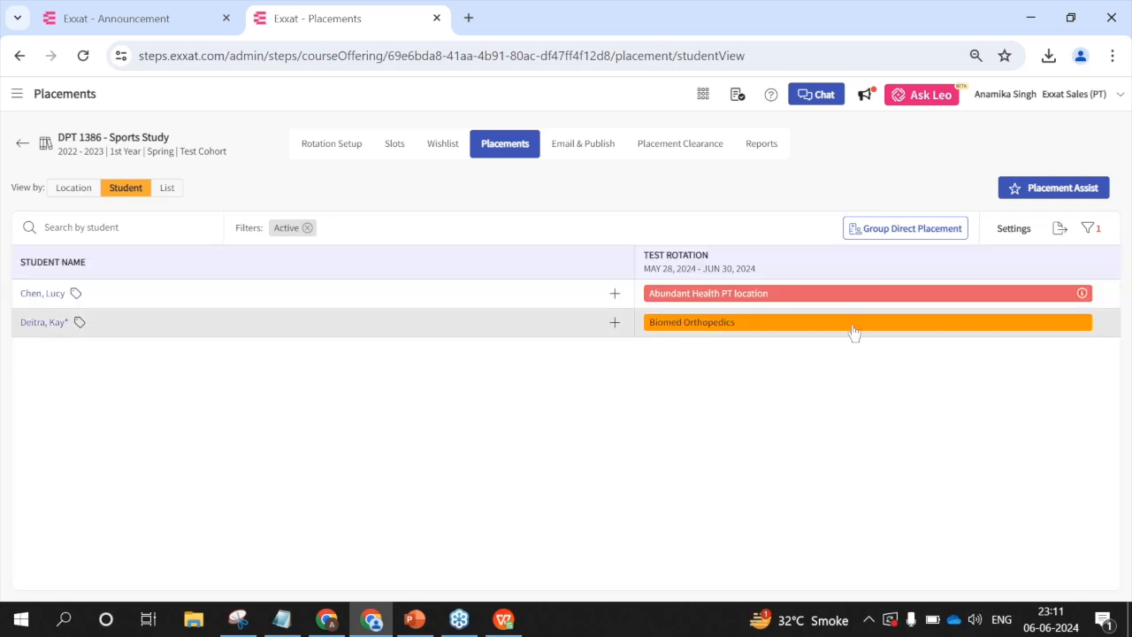
pyautogui.moveTo(847, 329)
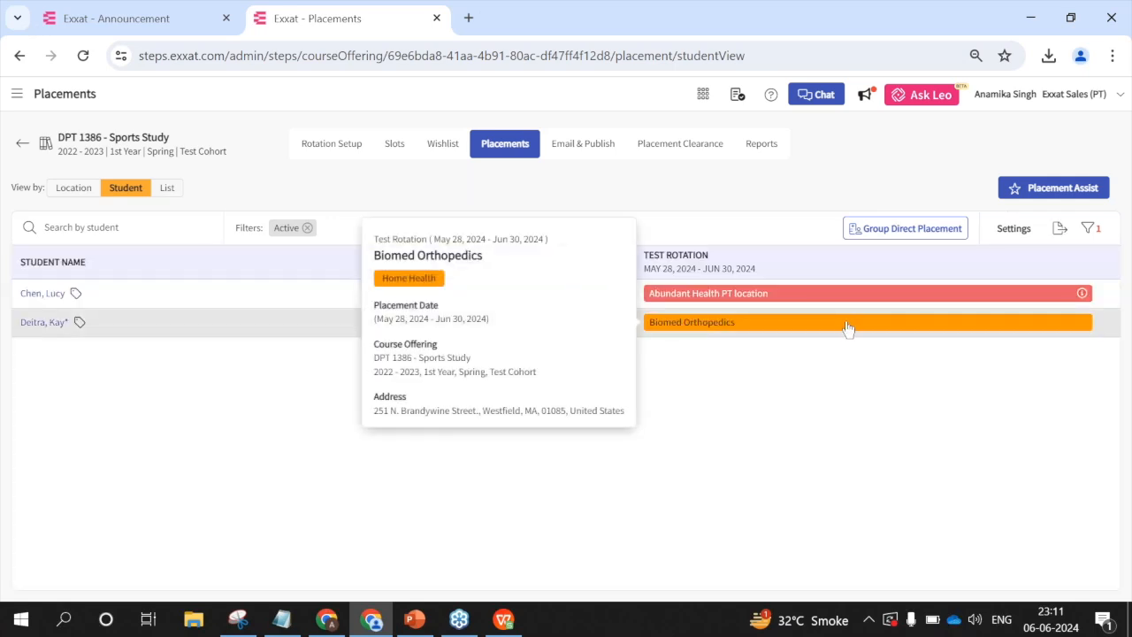
pyautogui.moveTo(841, 298)
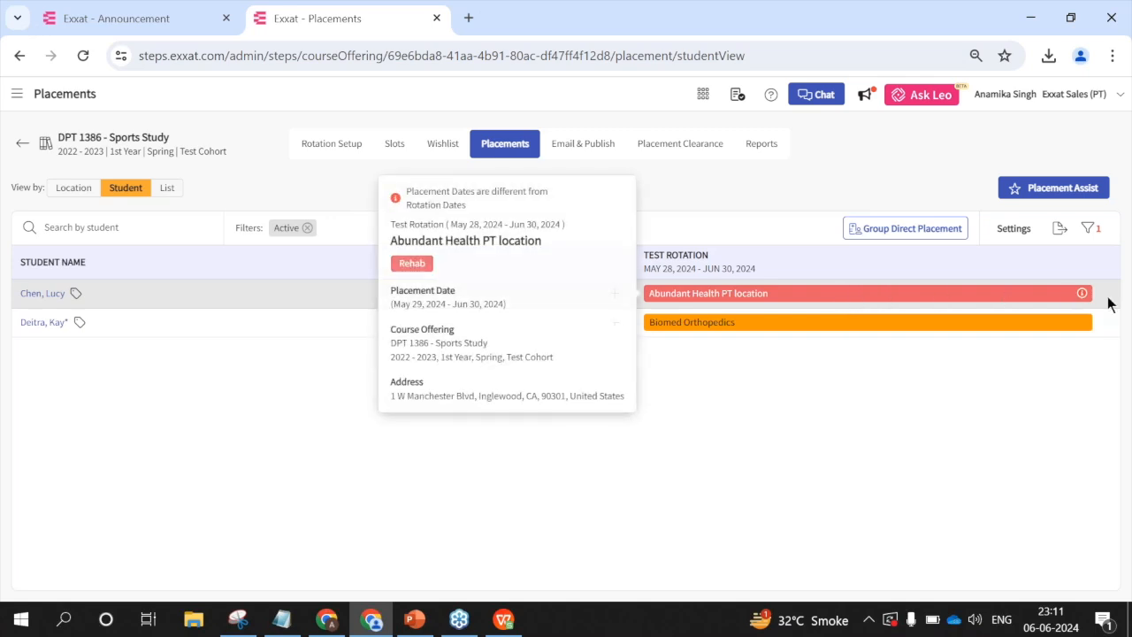
pyautogui.moveTo(1083, 299)
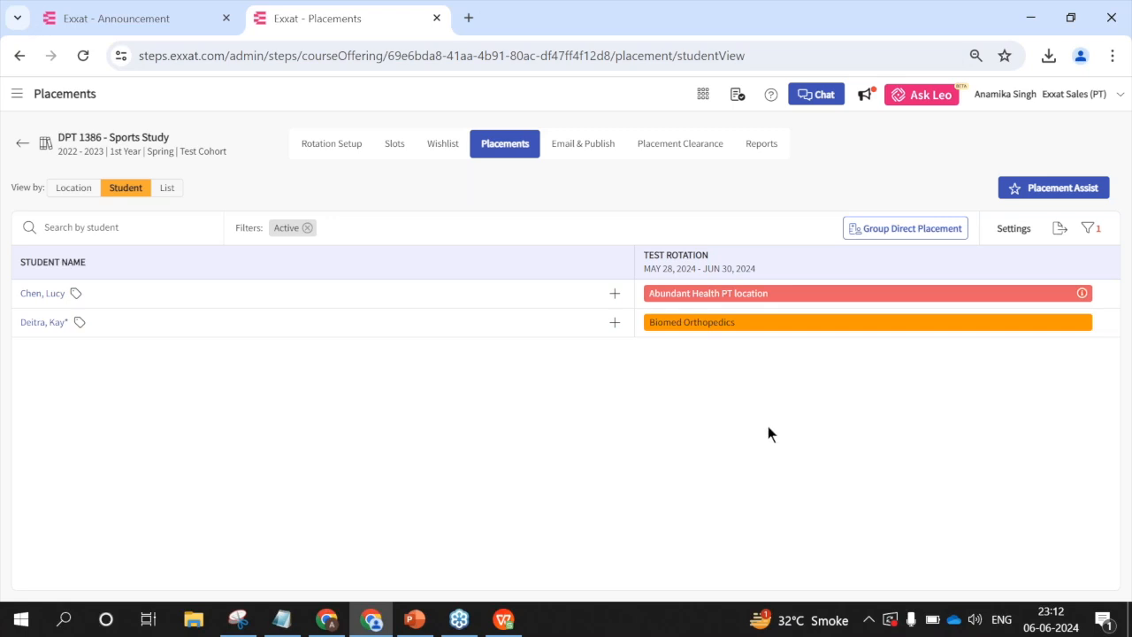
# Step: Return from the placements page to the course's learning activities section and reduce the page zoom to 67%
pyautogui.click(437, 17)
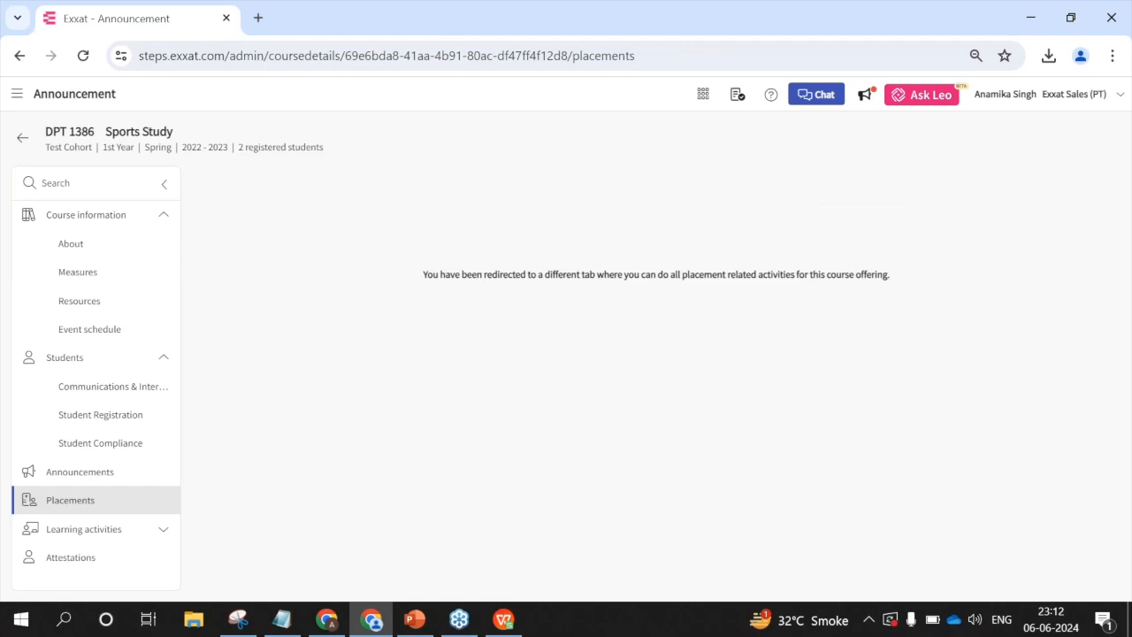
pyautogui.click(130, 533)
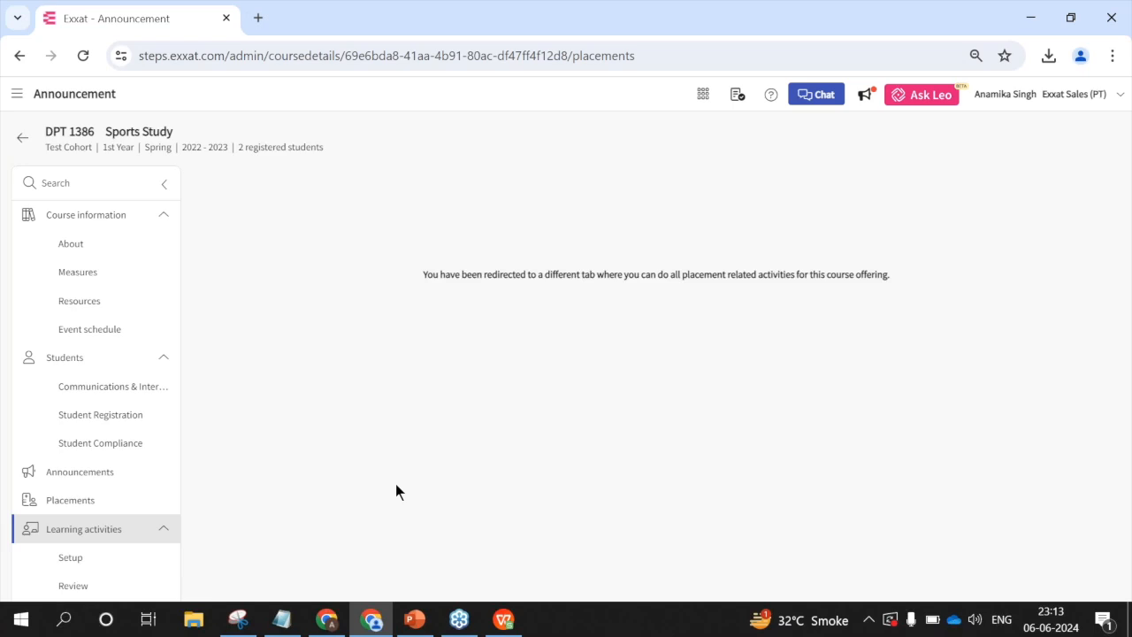
pyautogui.click(1116, 48)
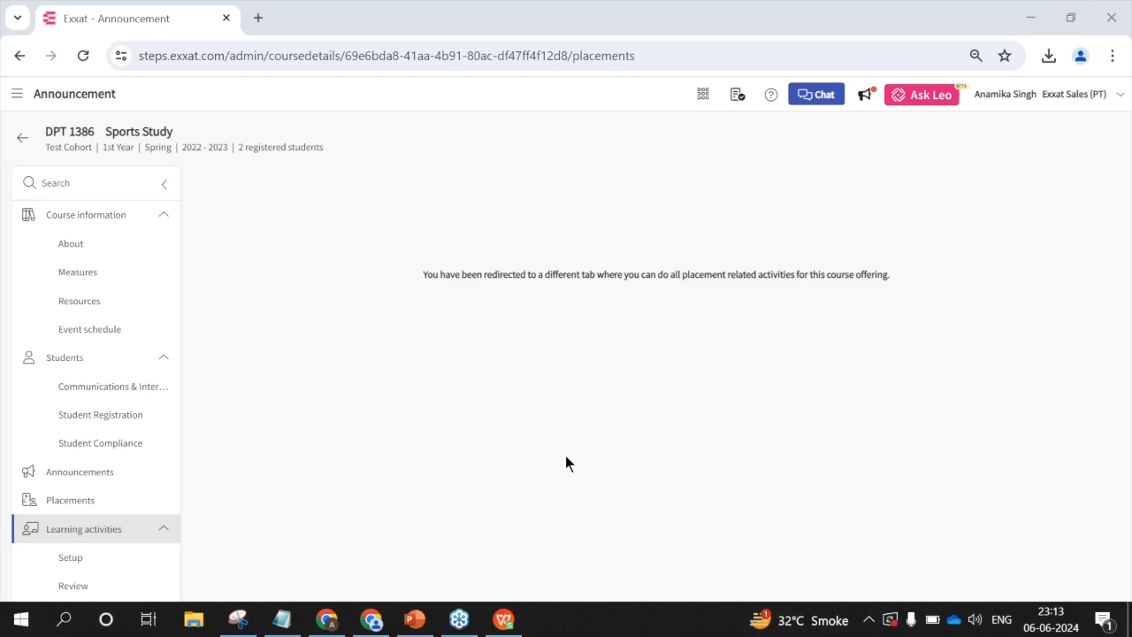
pyautogui.click(1112, 57)
pyautogui.click(994, 399)
pyautogui.click(994, 399)
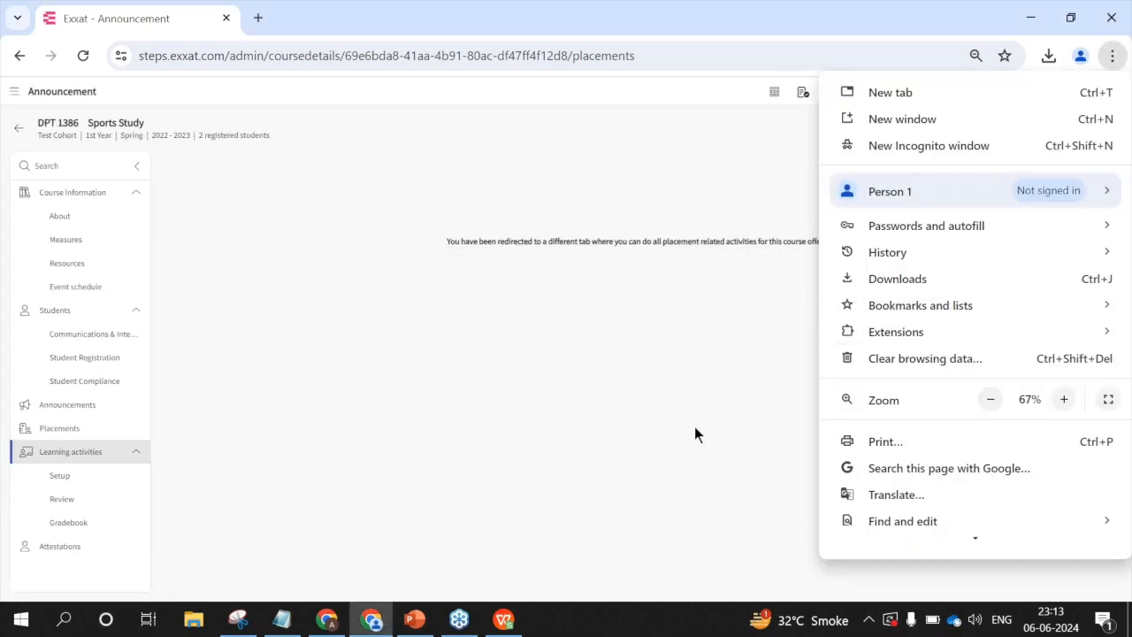
pyautogui.click(695, 429)
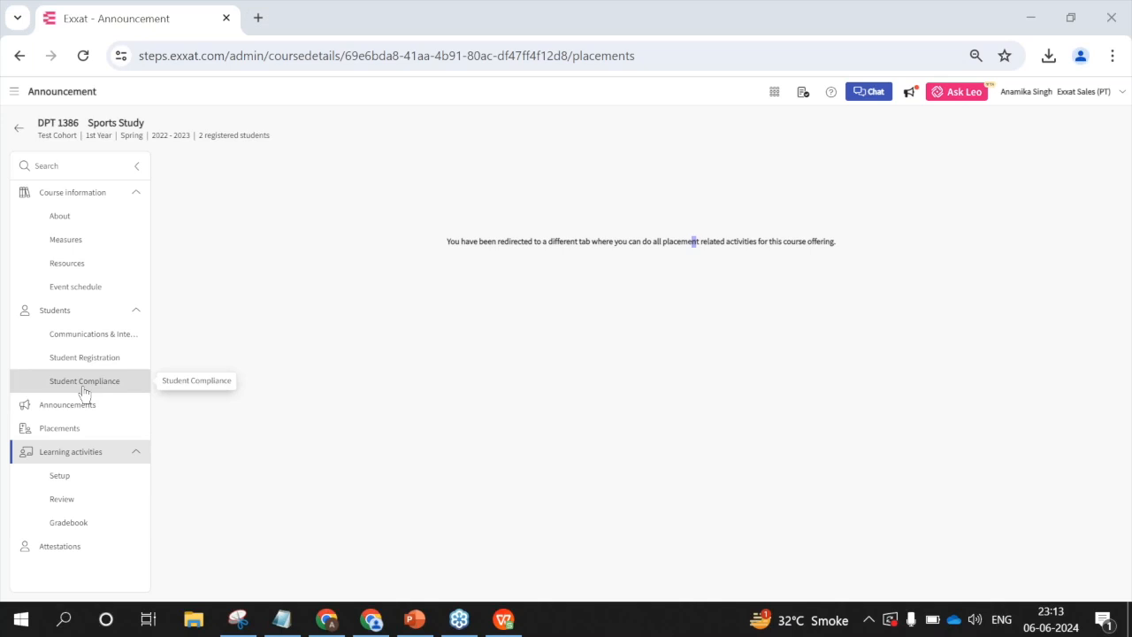
# Step: In the learning activity setup, start adding the CIET form under Forms/Evaluations and make it active
pyautogui.click(73, 483)
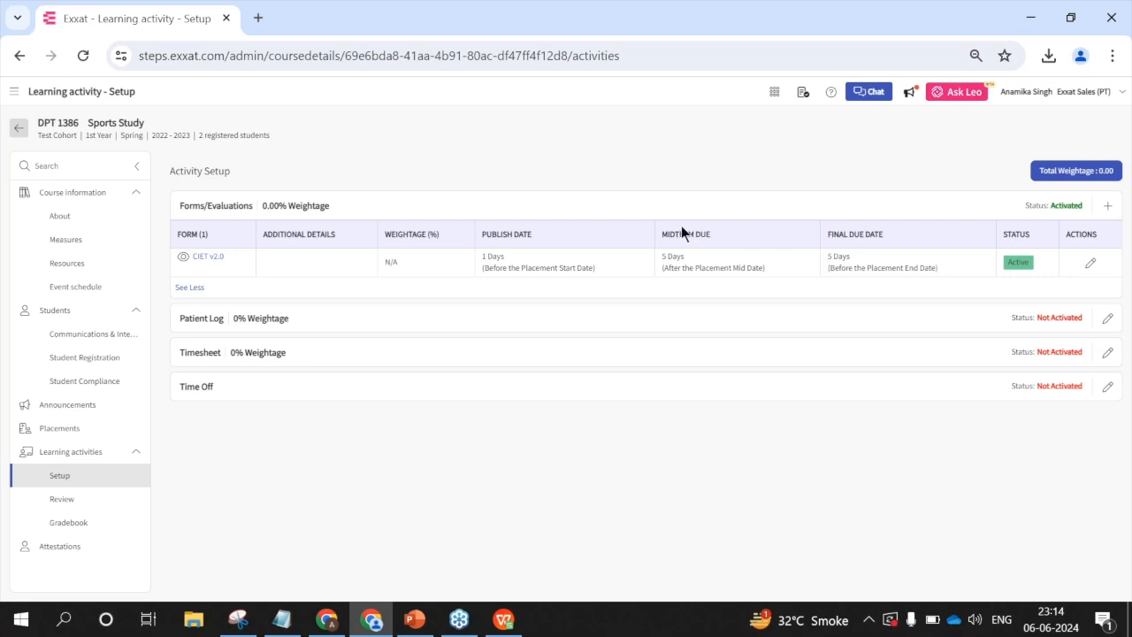
pyautogui.click(1108, 206)
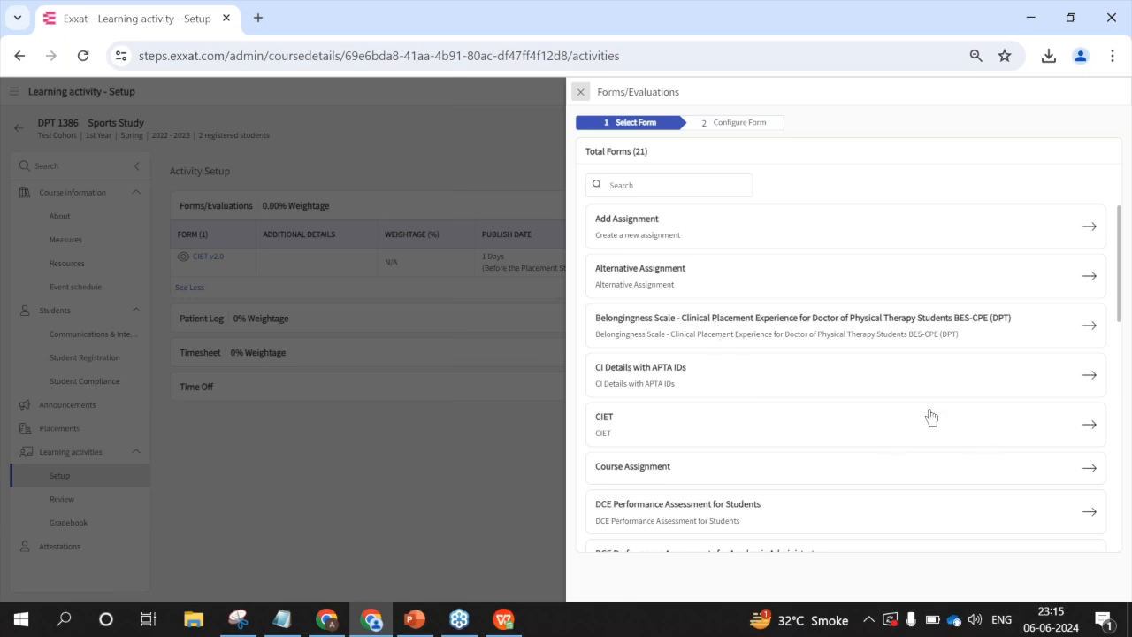
pyautogui.click(1089, 426)
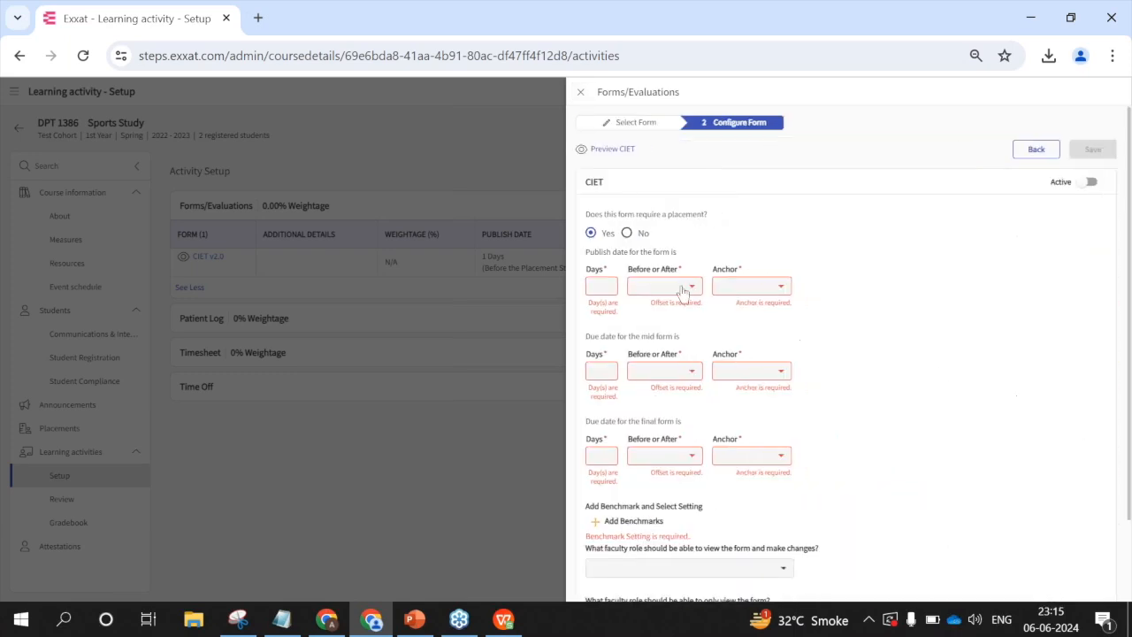
pyautogui.click(1091, 182)
# Step: Set the CIET form's publish date to 1 day before the Placement Start Date
pyautogui.click(606, 285)
pyautogui.click(659, 286)
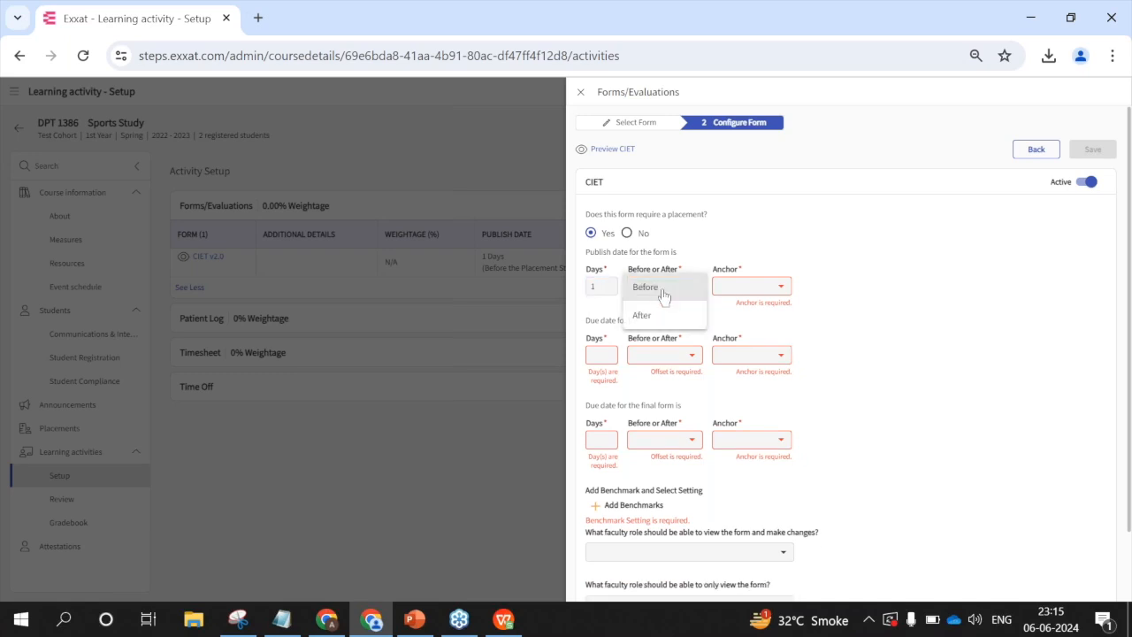
pyautogui.click(742, 285)
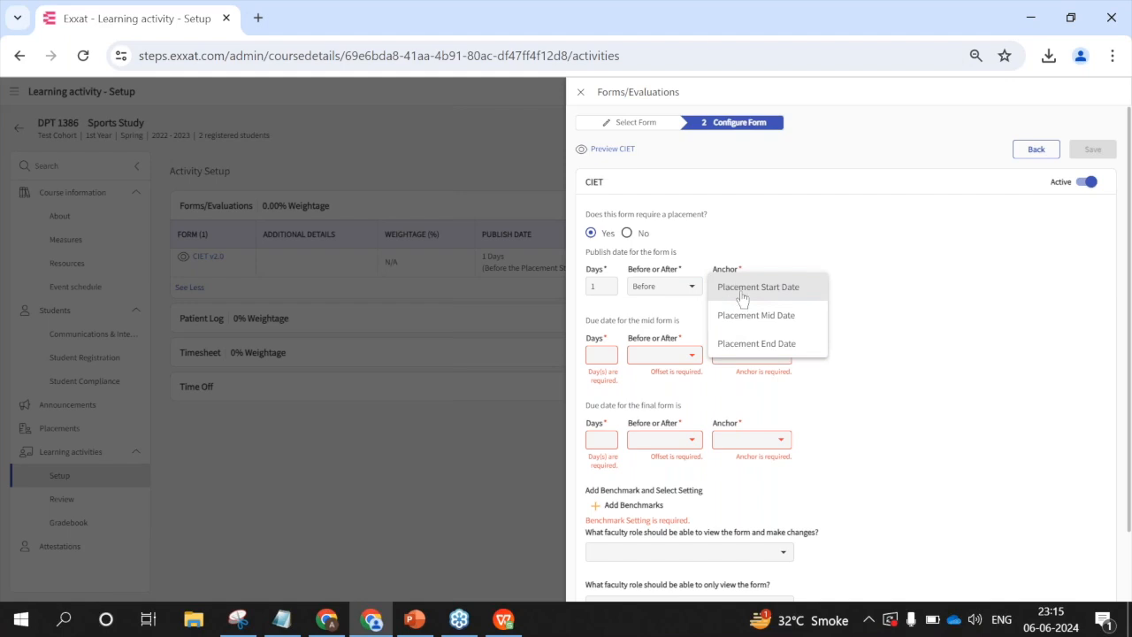
pyautogui.click(741, 292)
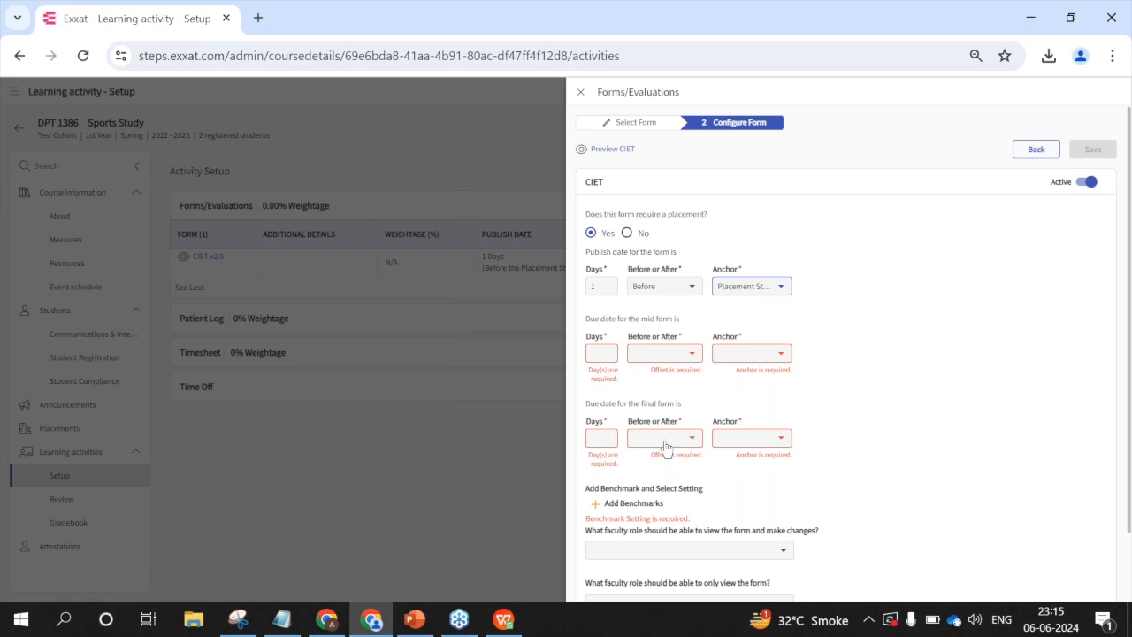
# Step: Set the CIET mid form's due date to 1 day after the Placement Mid Date
pyautogui.click(607, 351)
pyautogui.click(663, 353)
pyautogui.click(654, 381)
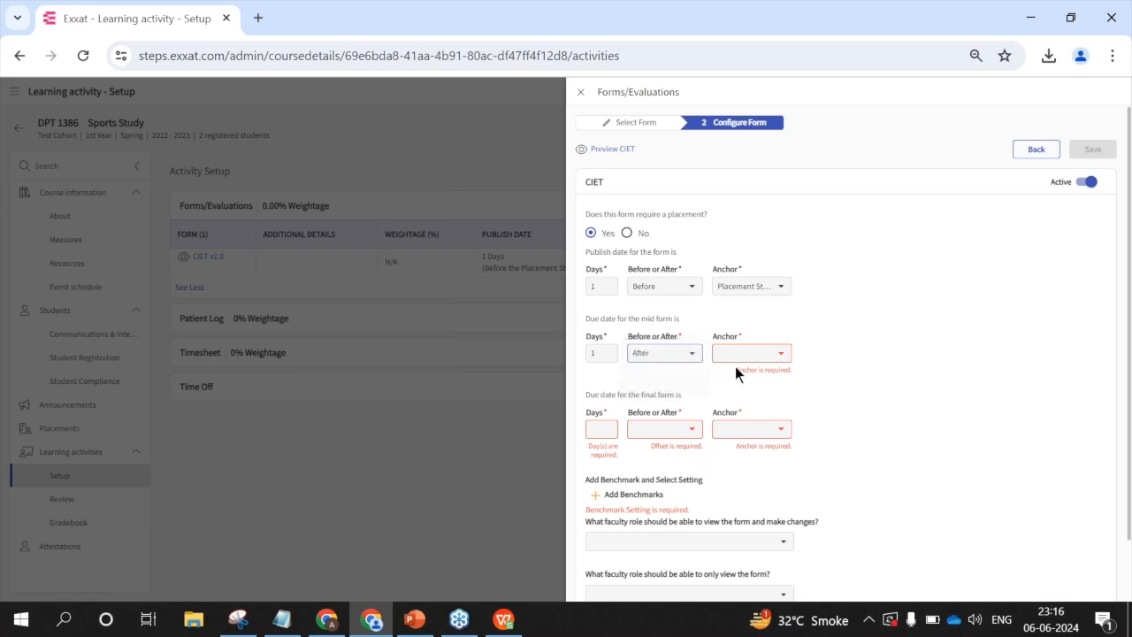
pyautogui.click(741, 354)
pyautogui.click(758, 388)
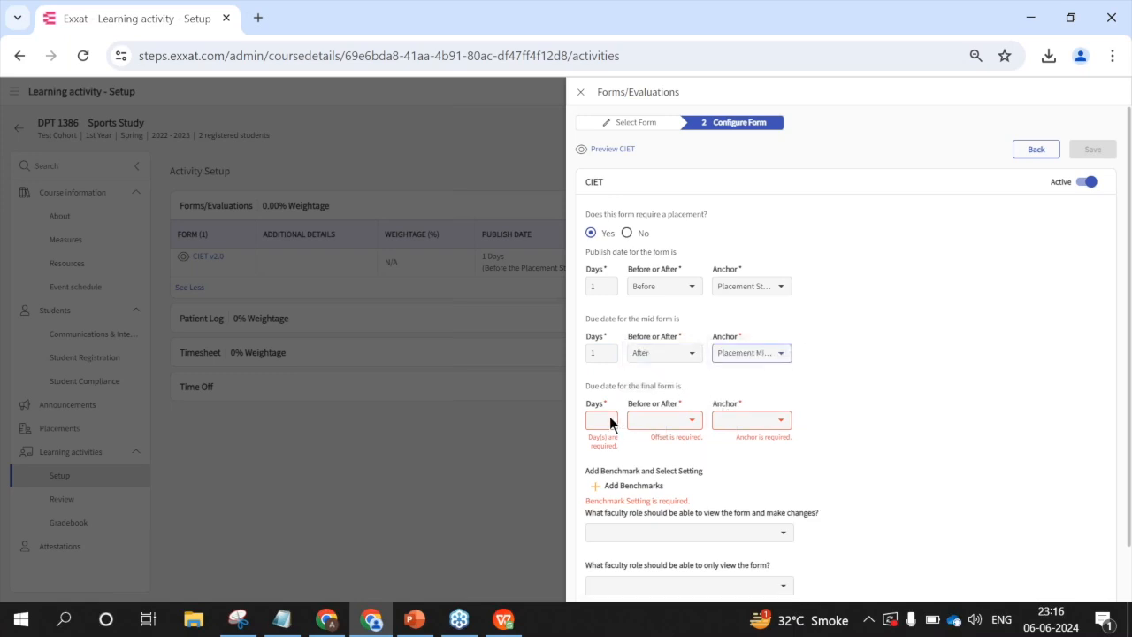
# Step: Set the CIET final form's due date to 1 day after the Placement End Date
pyautogui.click(609, 423)
pyautogui.click(691, 424)
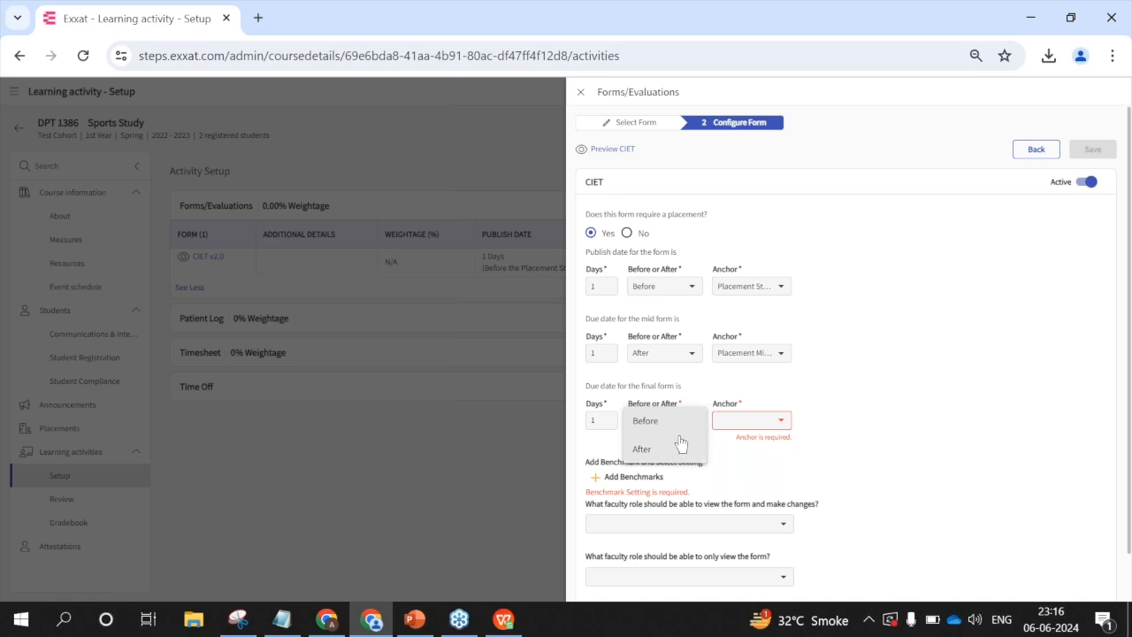
pyautogui.click(686, 447)
pyautogui.click(746, 423)
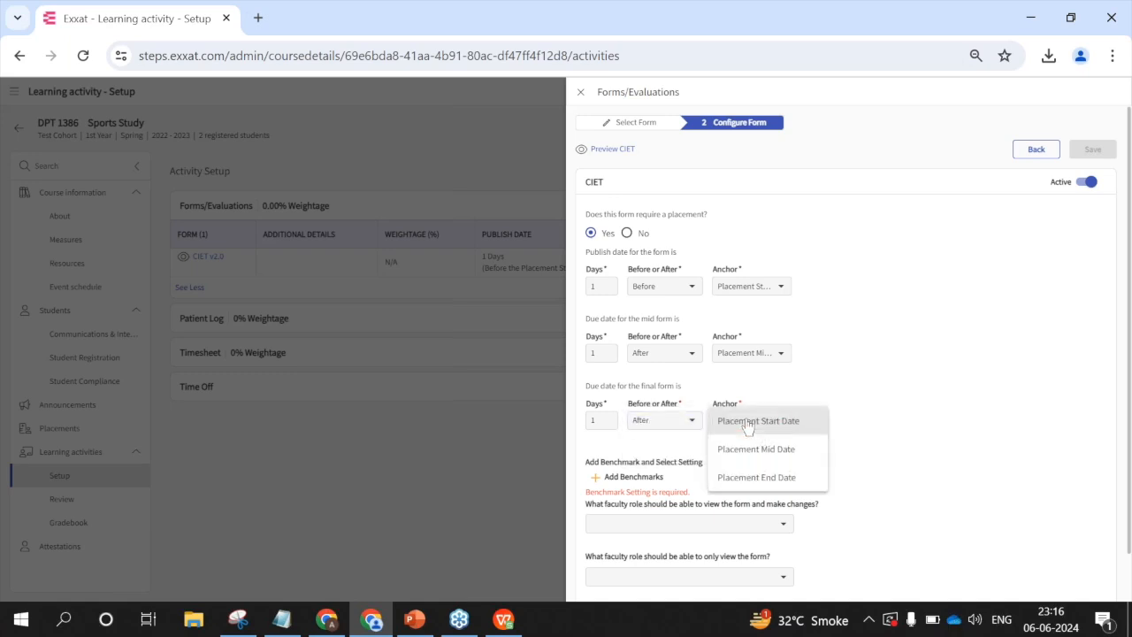
pyautogui.click(760, 475)
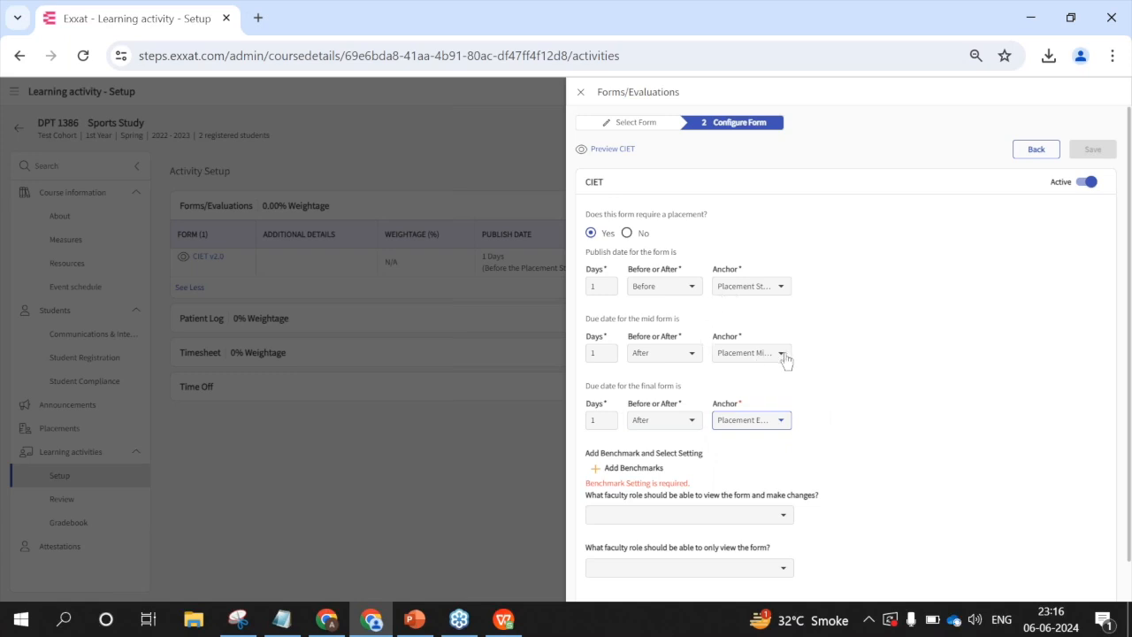
# Step: Give Course Faculty edit access and Placement Faculty view-only access to the CIET form, and close the configuration without saving
pyautogui.scroll(-1, 785, 358)
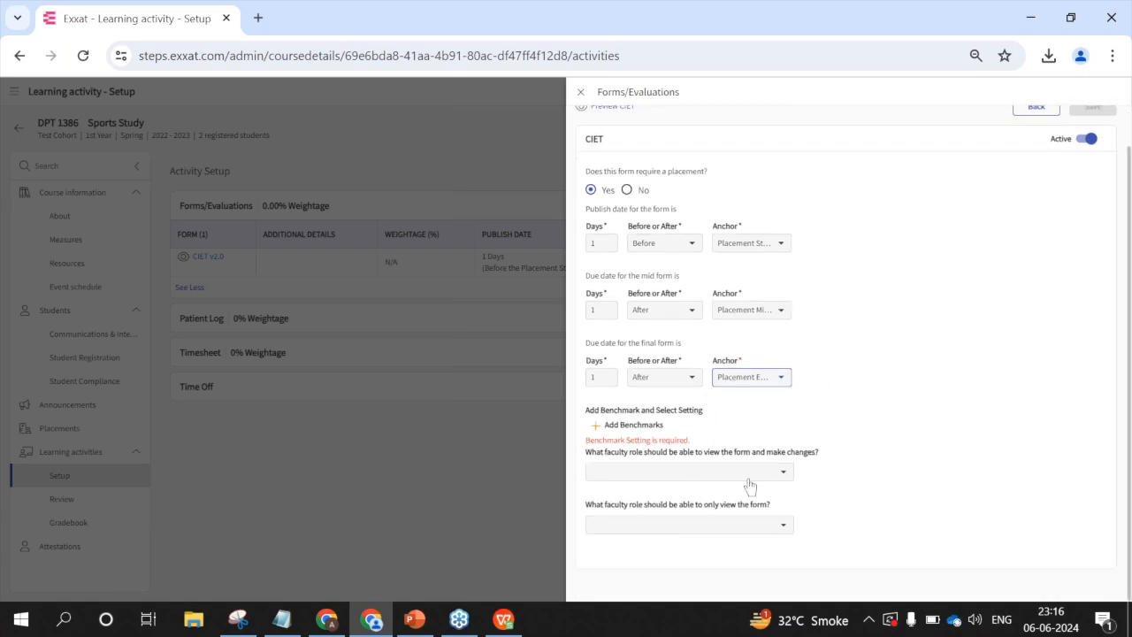
pyautogui.click(749, 482)
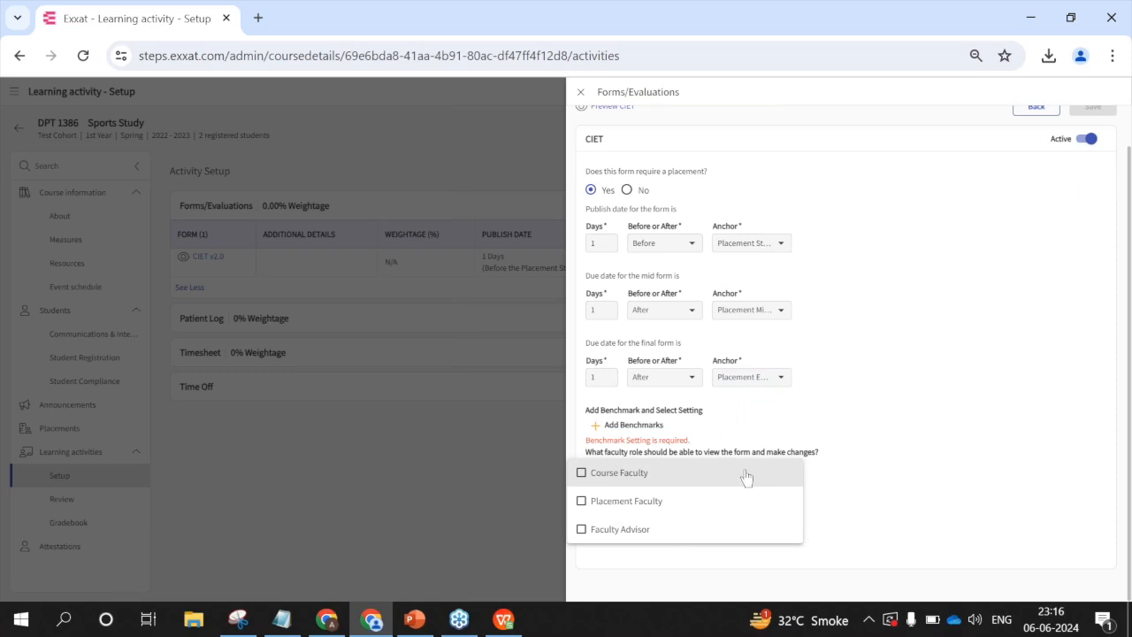
pyautogui.click(583, 475)
pyautogui.click(973, 472)
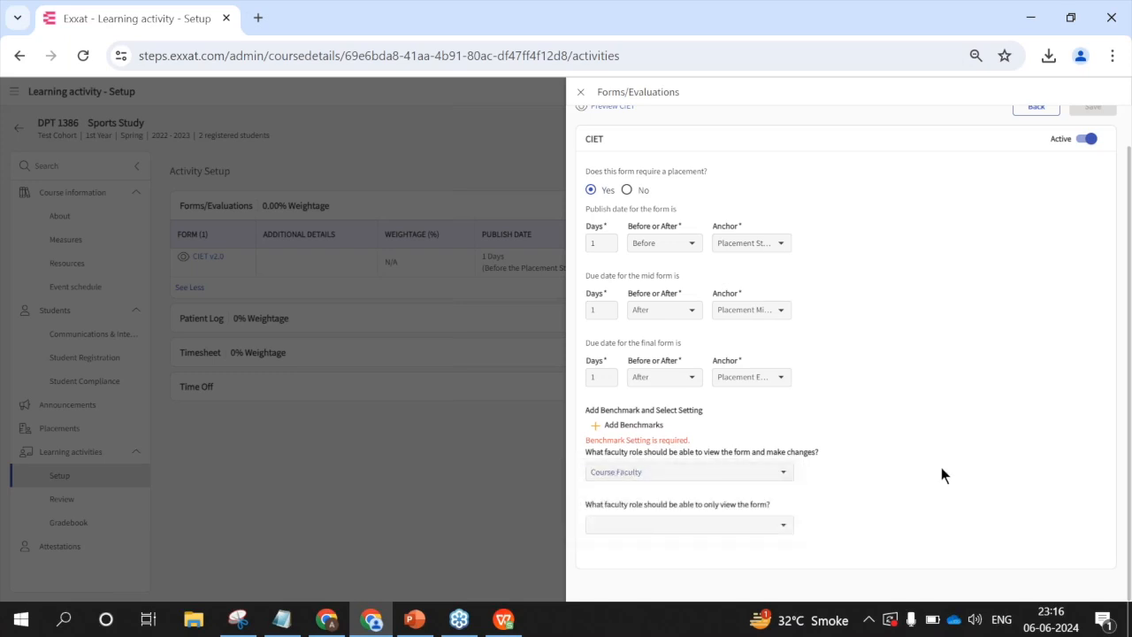
pyautogui.click(748, 528)
pyautogui.click(583, 554)
pyautogui.click(939, 419)
pyautogui.scroll(1, 938, 419)
pyautogui.scroll(1, 940, 429)
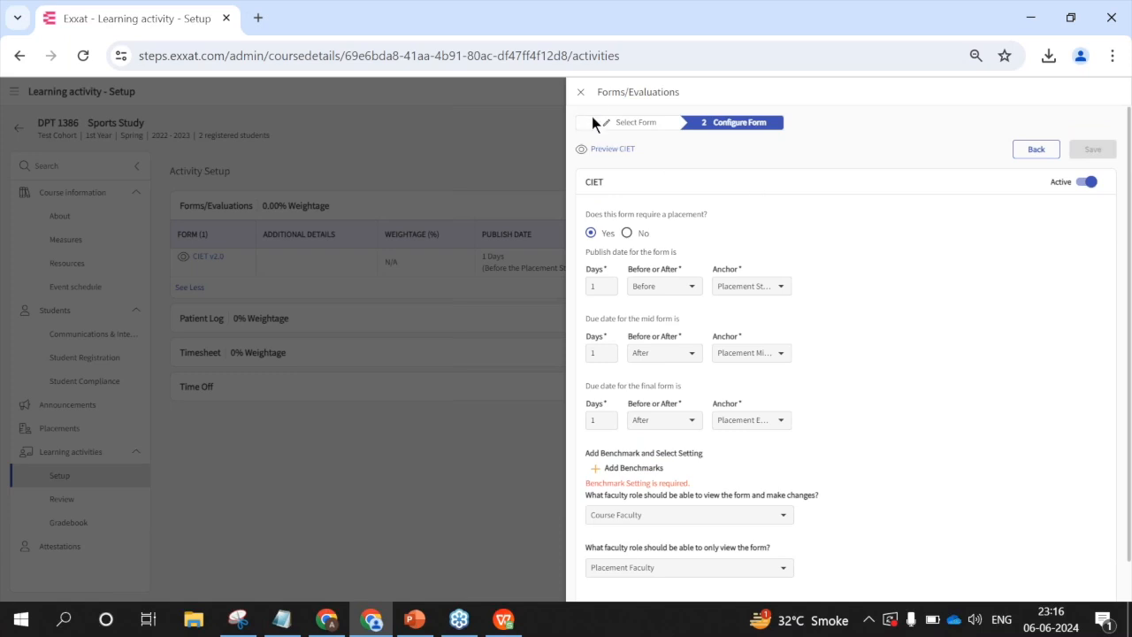
pyautogui.click(581, 92)
pyautogui.click(678, 359)
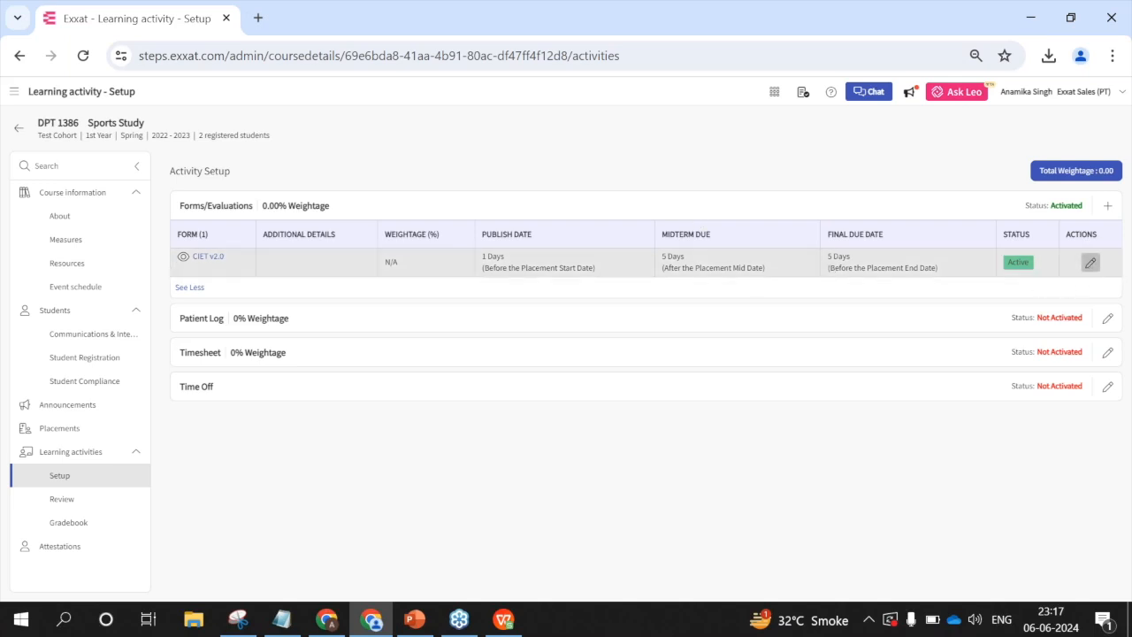
# Step: Review the configuration of the active CIET v2.0 form and preview the DCE Performance Assessment for Students form without adding it
pyautogui.click(1091, 263)
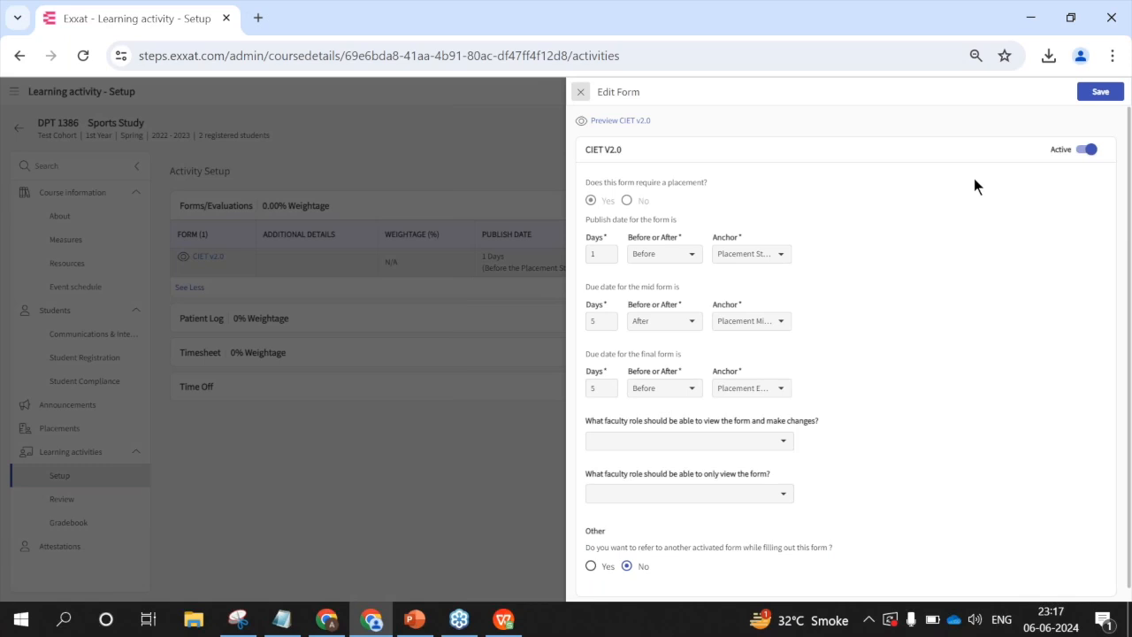
pyautogui.click(580, 94)
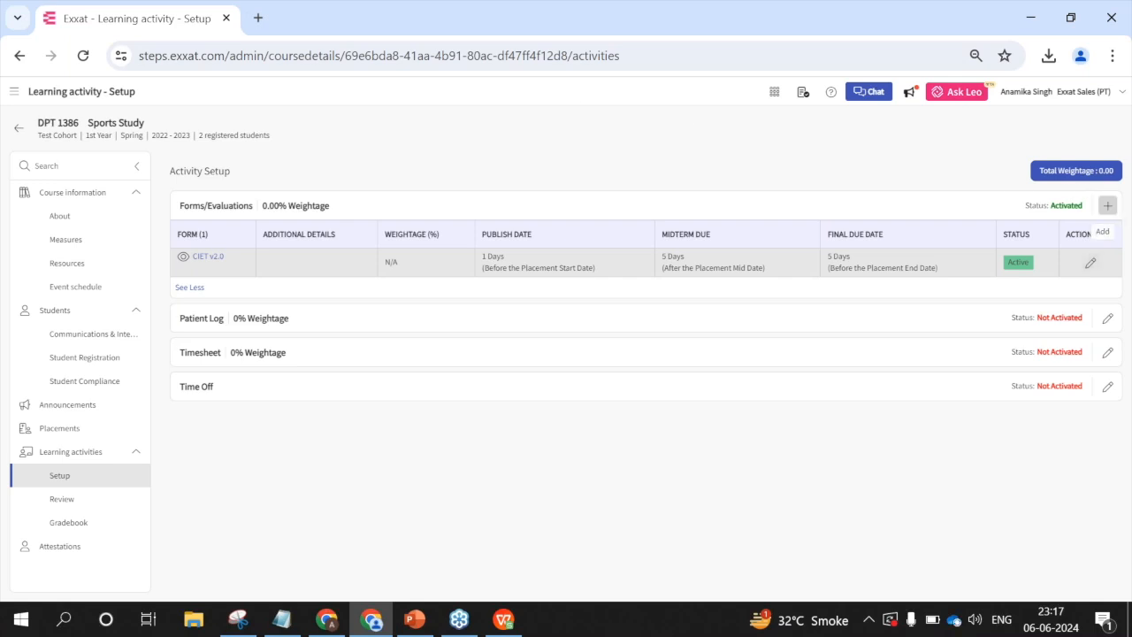
pyautogui.click(1107, 206)
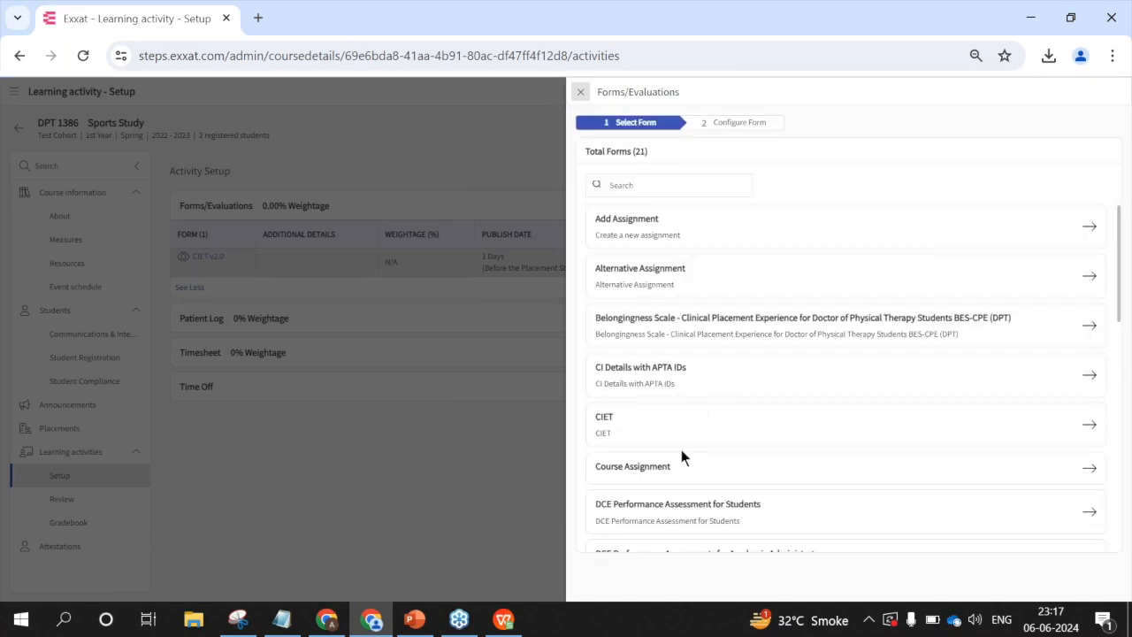
pyautogui.scroll(-1, 681, 481)
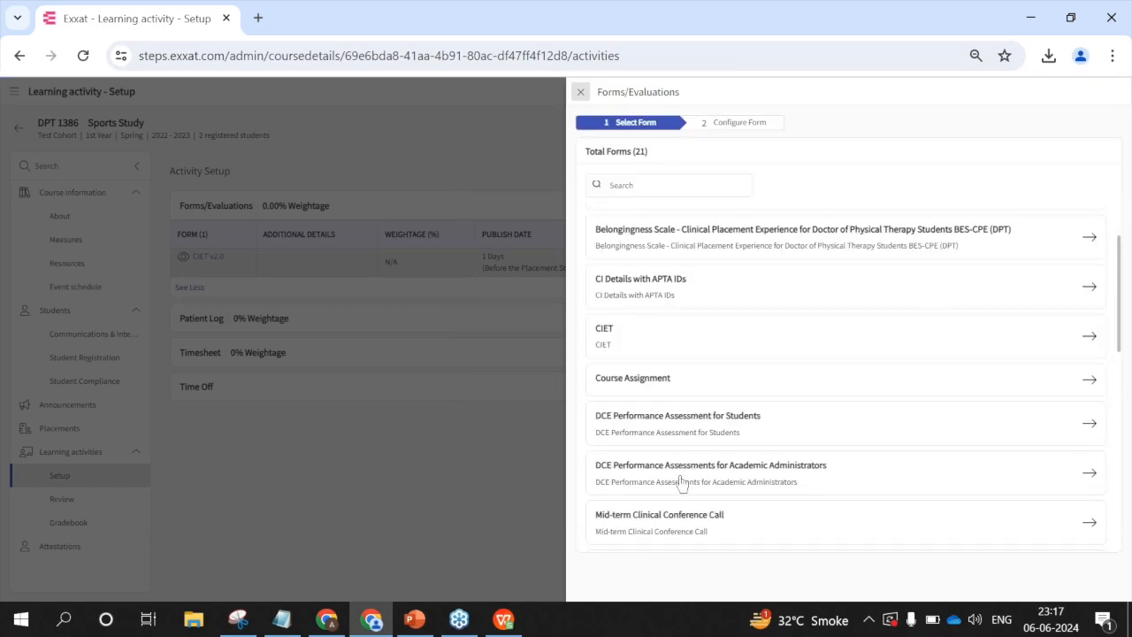
pyautogui.click(700, 427)
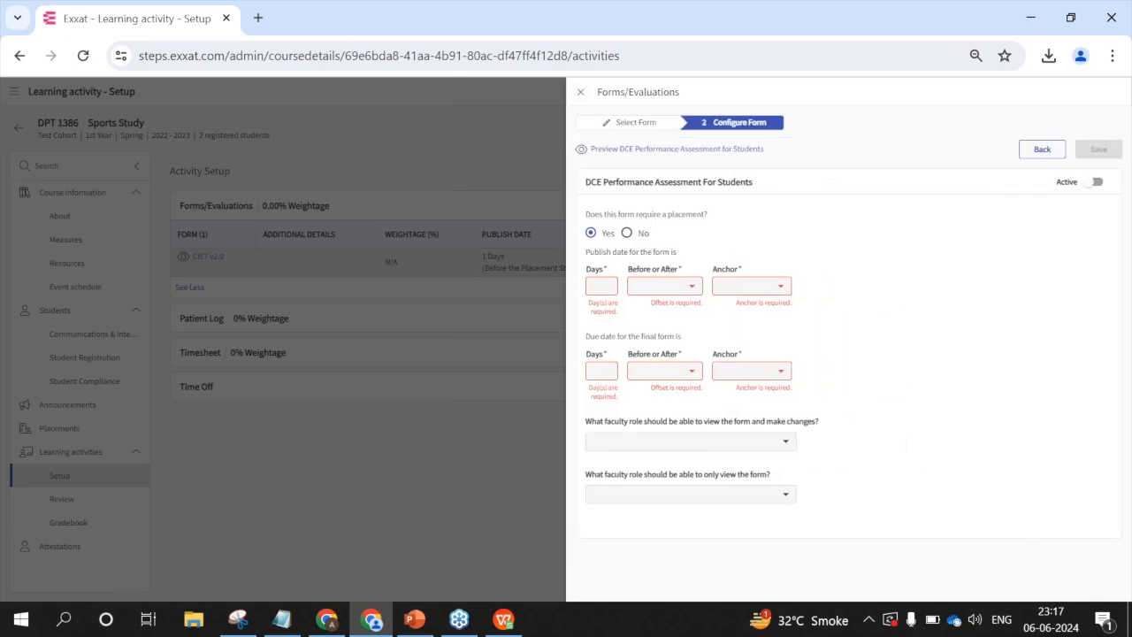
pyautogui.click(665, 152)
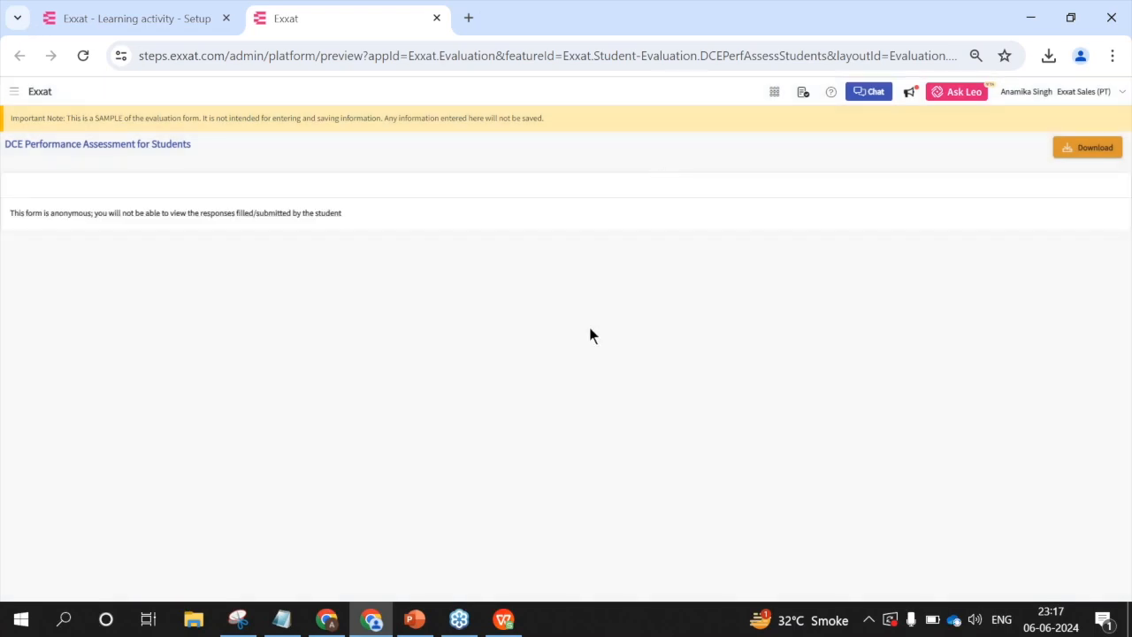
pyautogui.click(436, 19)
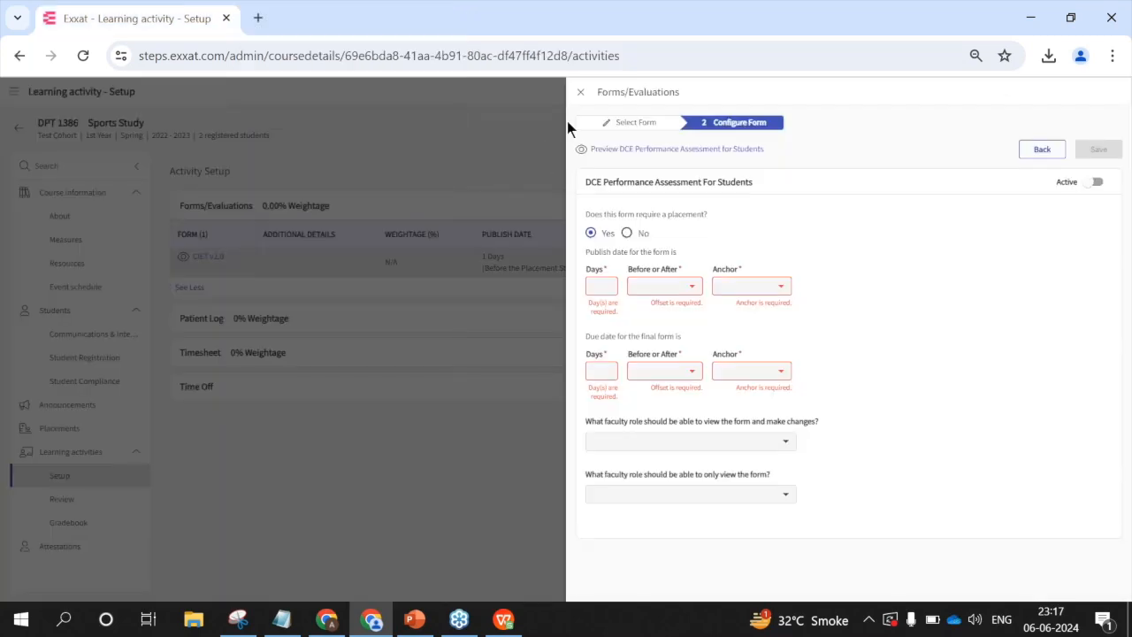
pyautogui.click(580, 94)
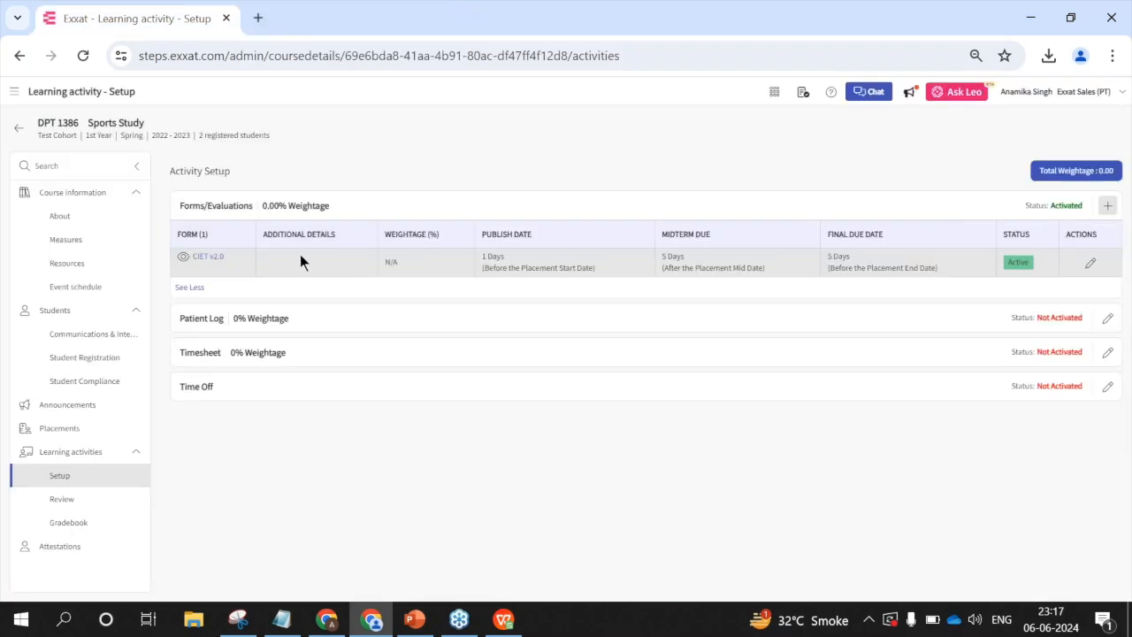
# Step: Preview the CIET v2.0 evaluation form and look through its Safety rating questions
pyautogui.click(217, 257)
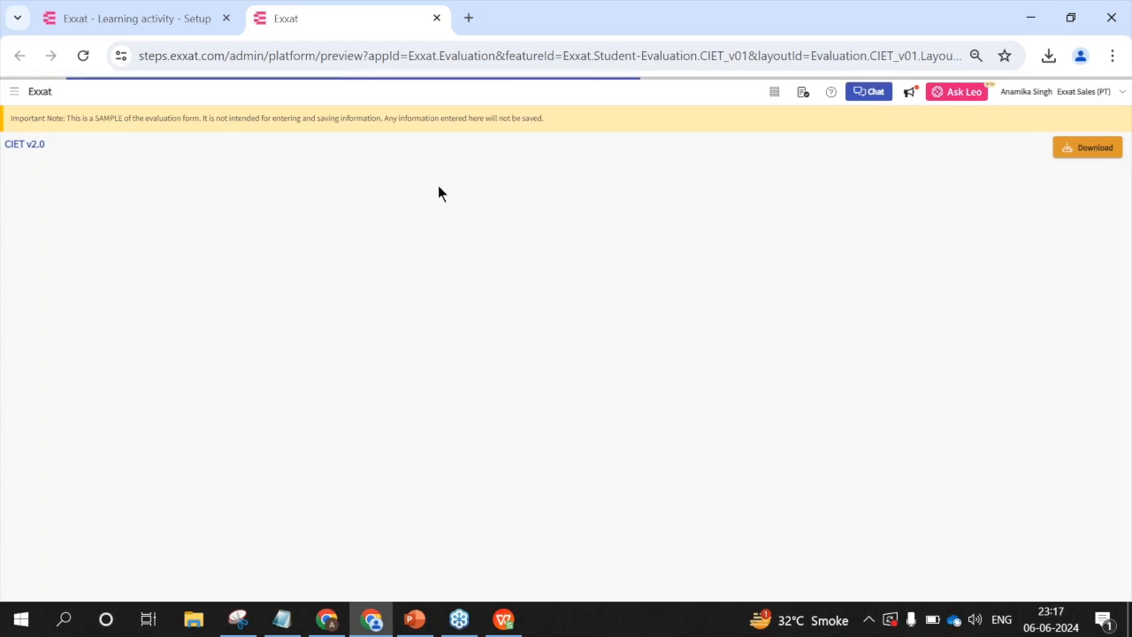
pyautogui.scroll(-15, 188, 281)
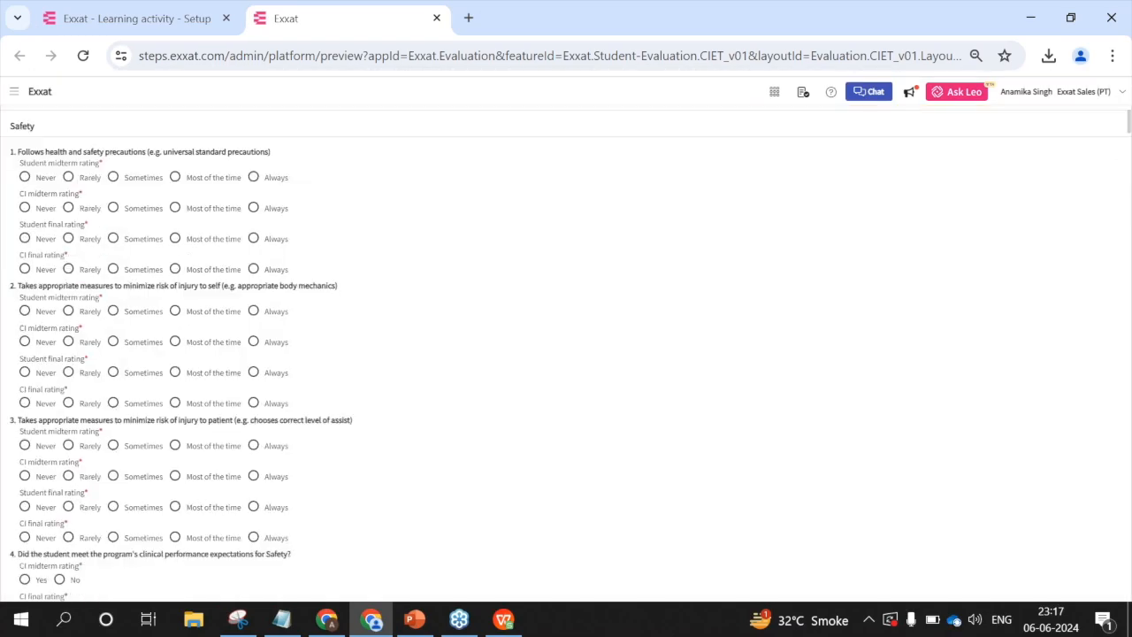
pyautogui.scroll(15, 525, 257)
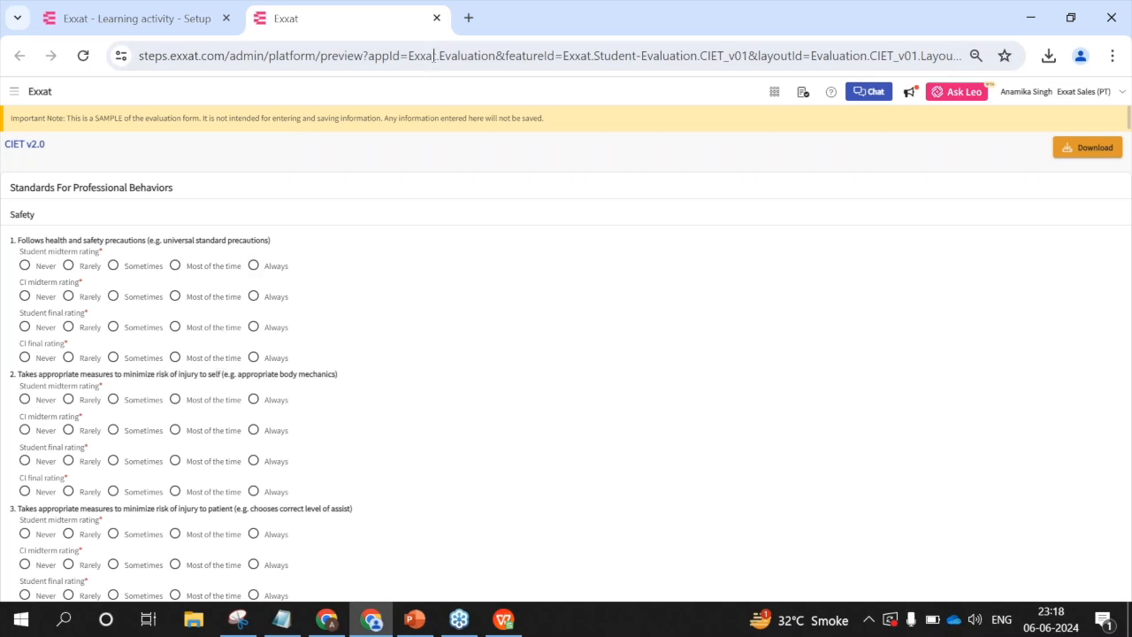
pyautogui.click(436, 19)
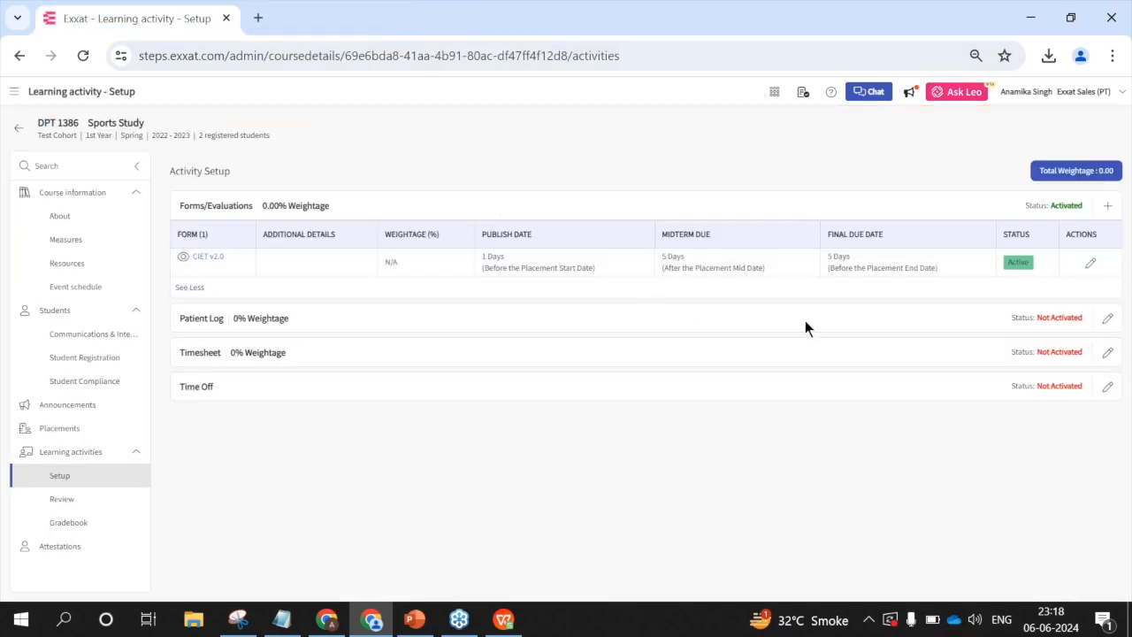
# Step: Activate the Patient Log and require logs to be created within 15 days of the patient encounter
pyautogui.click(1110, 320)
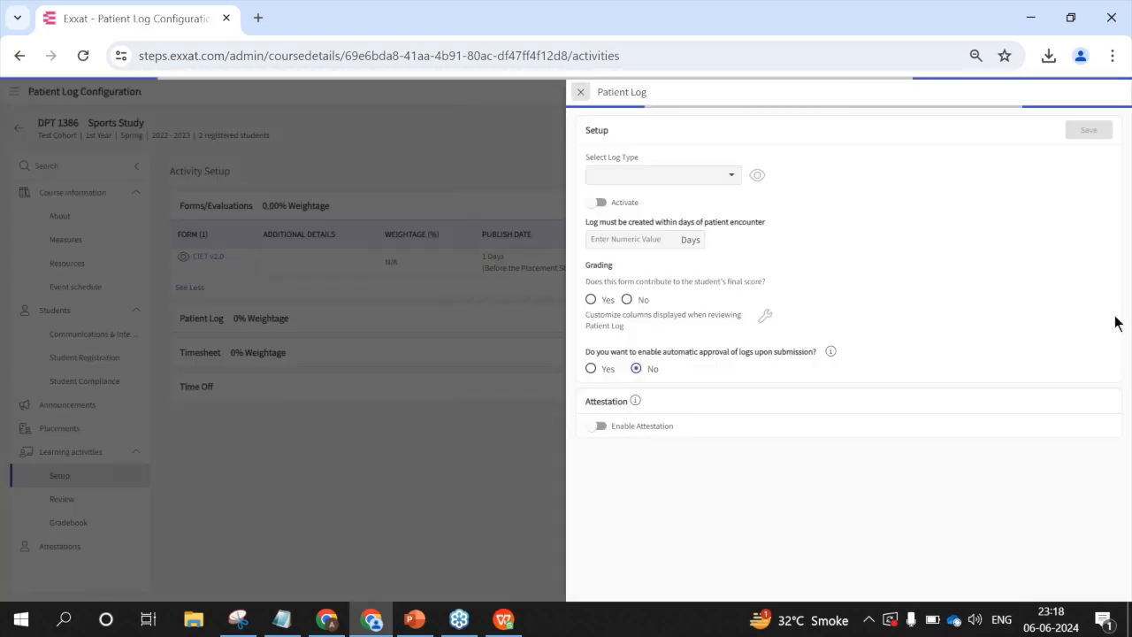
pyautogui.click(600, 205)
pyautogui.click(638, 235)
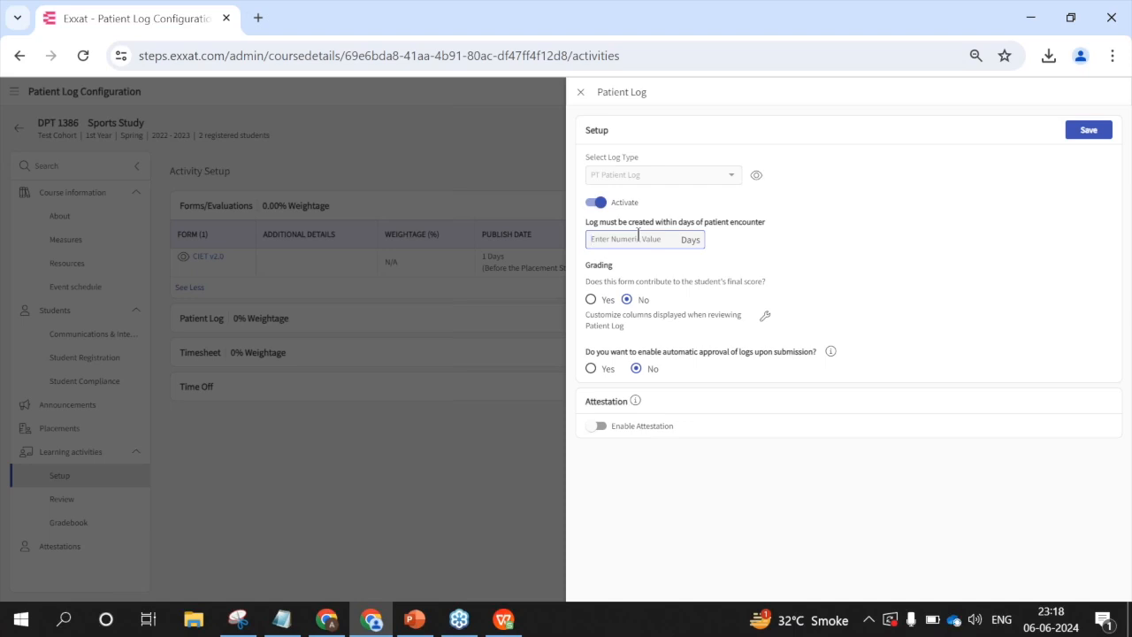
pyautogui.write('15')
# Step: Make the Patient Log contribute to the student's final score with a weightage of 10%
pyautogui.click(591, 300)
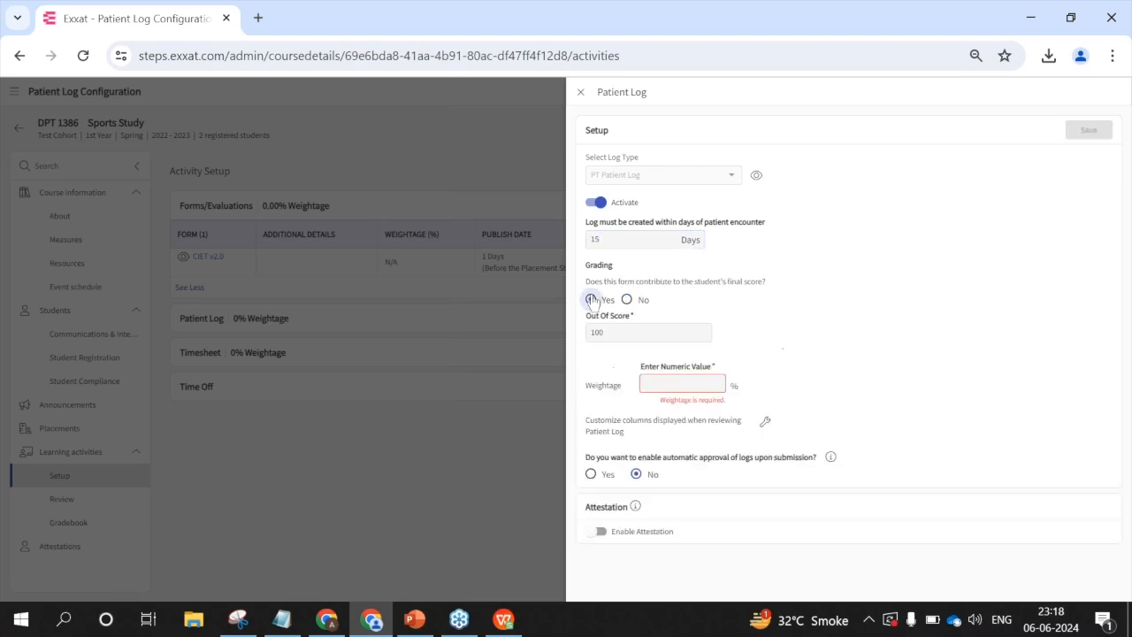
pyautogui.click(670, 383)
pyautogui.write('10')
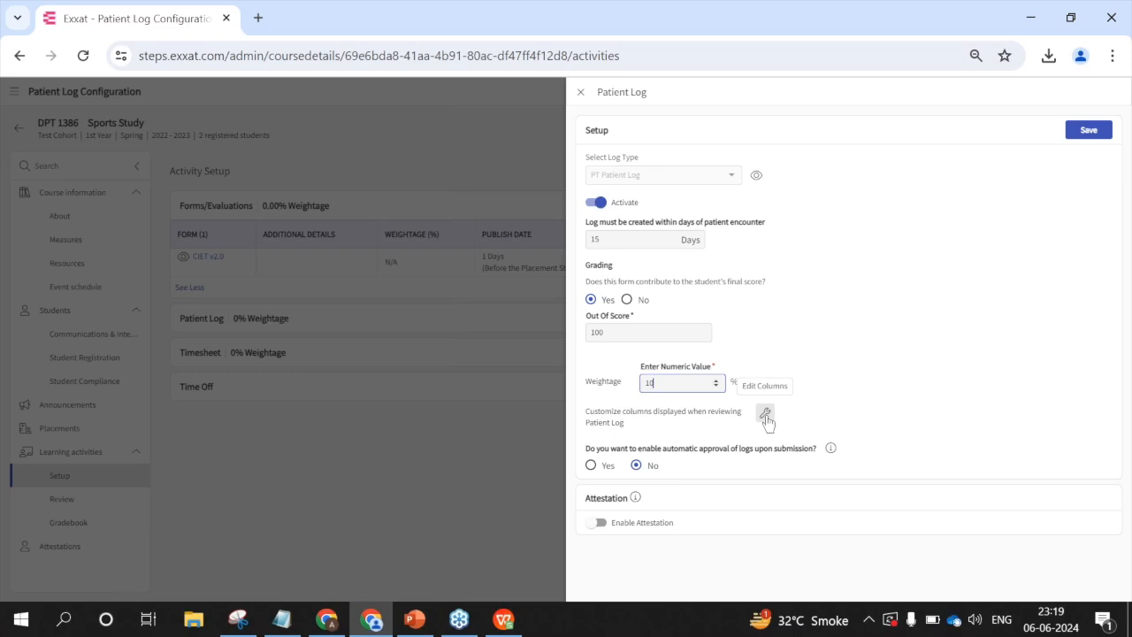
# Step: In the Patient Log review columns, move Environment of Care directly above Date Of Submission and save the column order
pyautogui.click(765, 415)
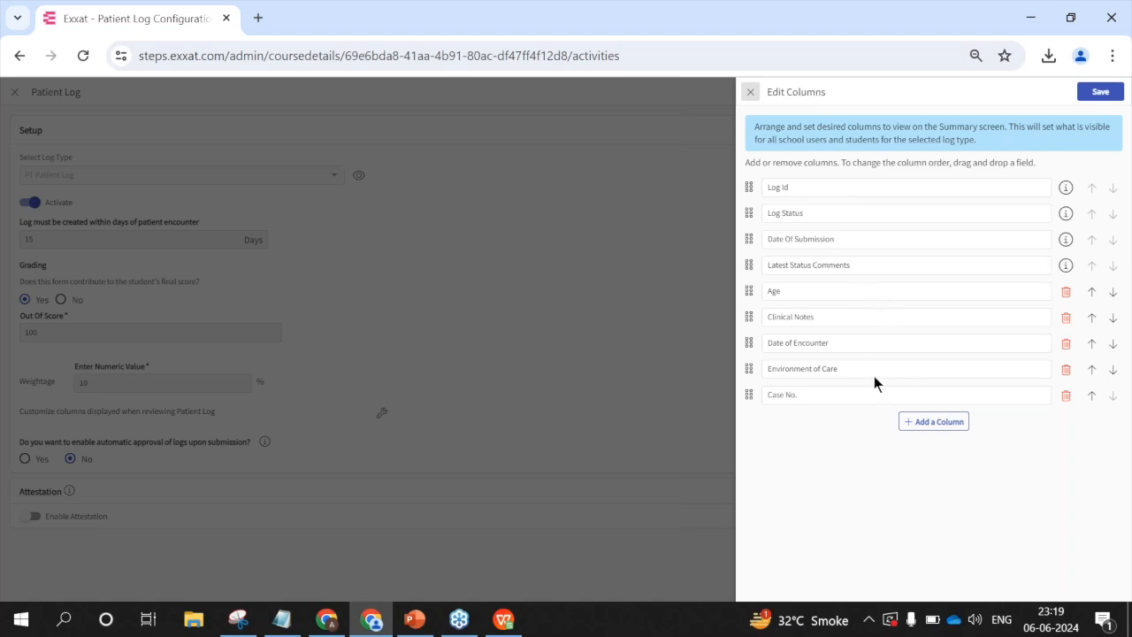
pyautogui.click(941, 422)
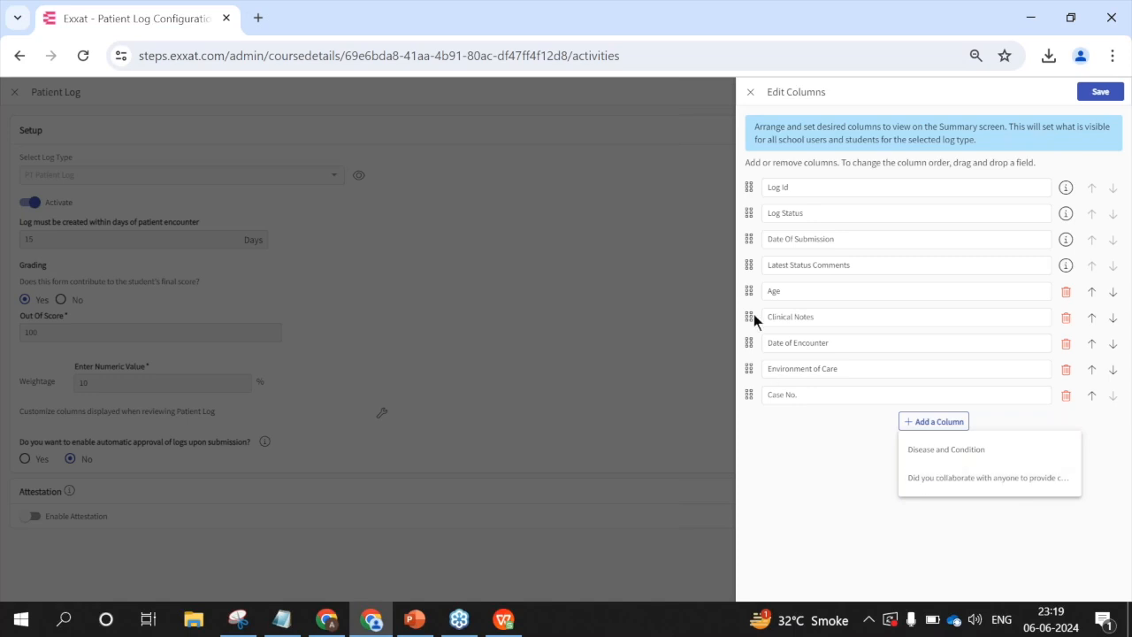
pyautogui.click(865, 528)
pyautogui.moveTo(748, 368); pyautogui.dragTo(745, 232)
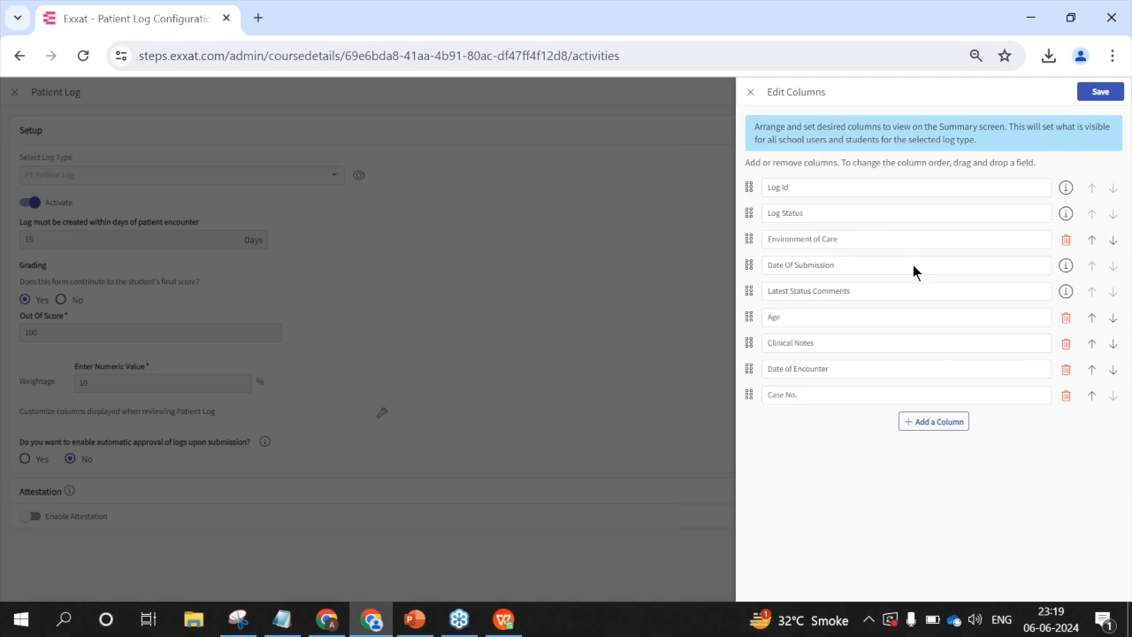
pyautogui.click(1099, 92)
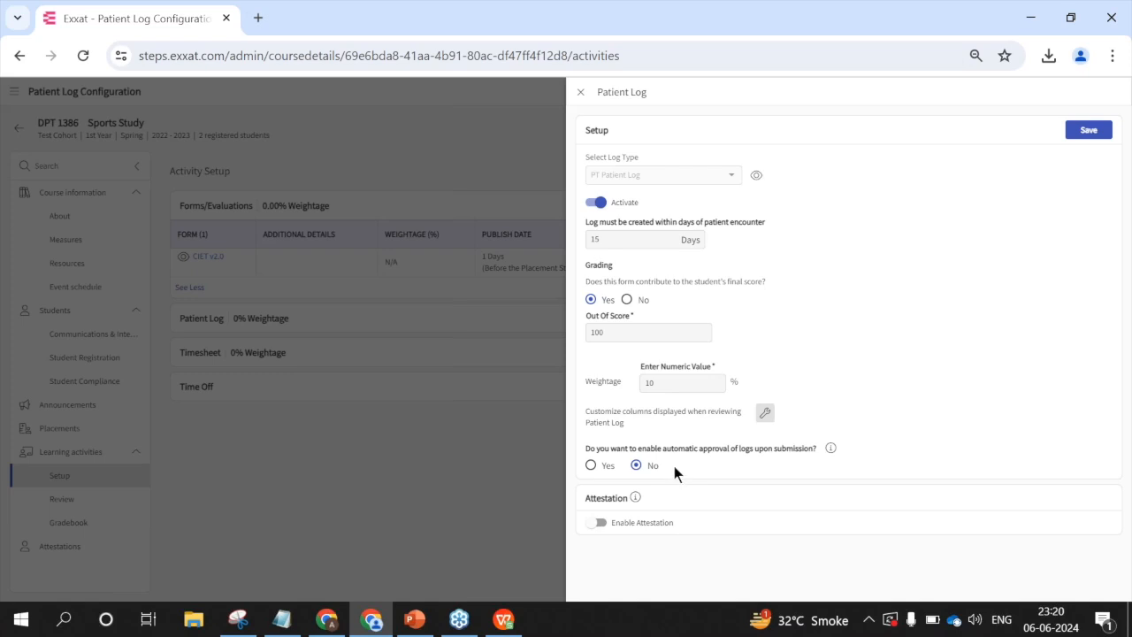
# Step: Enable attestation for the Patient Log and go to its attestation message
pyautogui.click(598, 524)
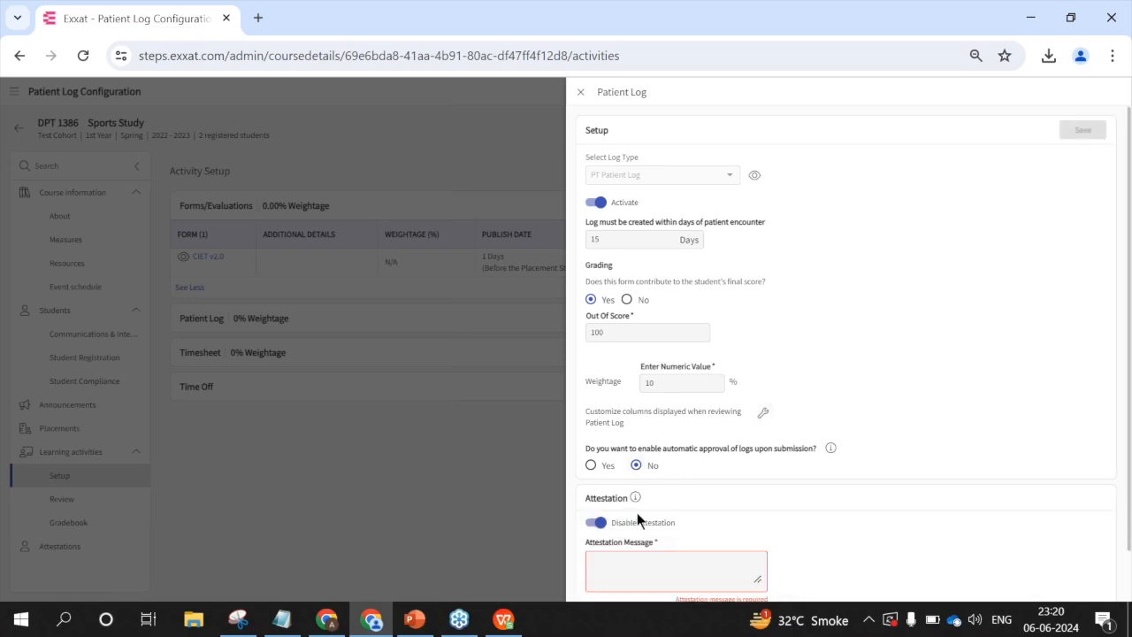
pyautogui.scroll(-1, 637, 510)
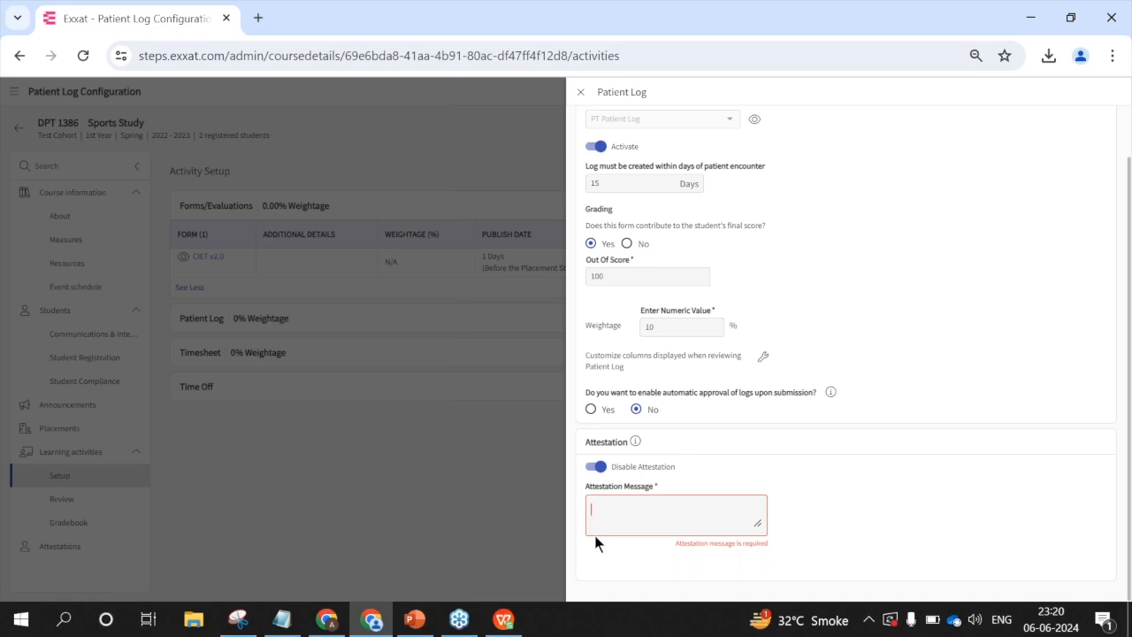
pyautogui.click(608, 501)
pyautogui.scroll(1, 760, 461)
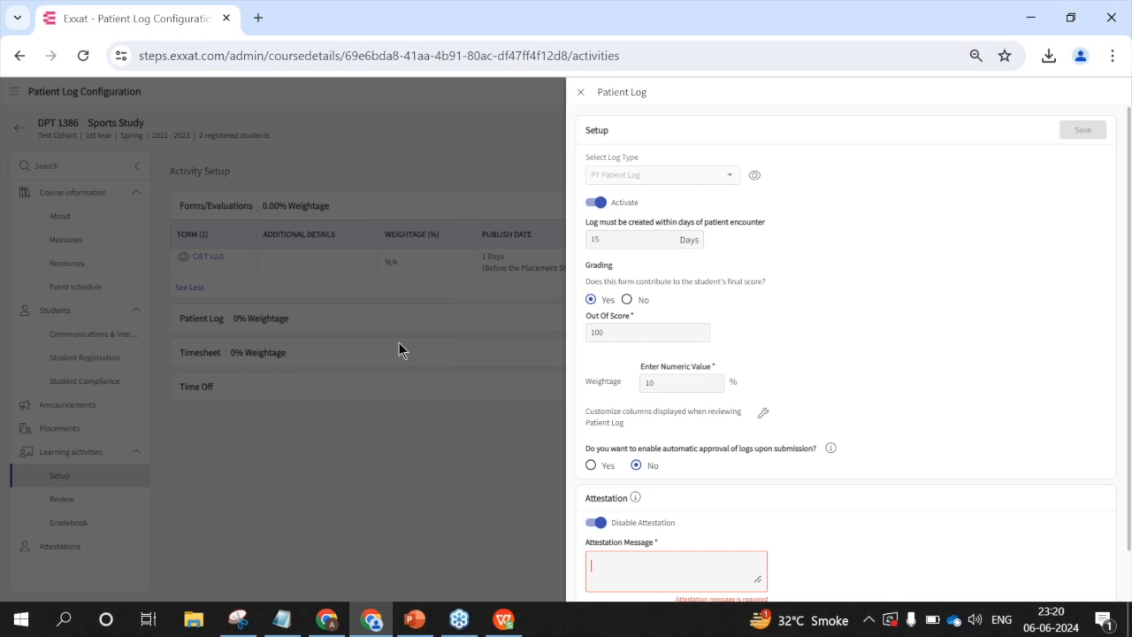
# Step: Preview the sample PT Patient Log form, and close the Patient Log setup without saving
pyautogui.click(755, 175)
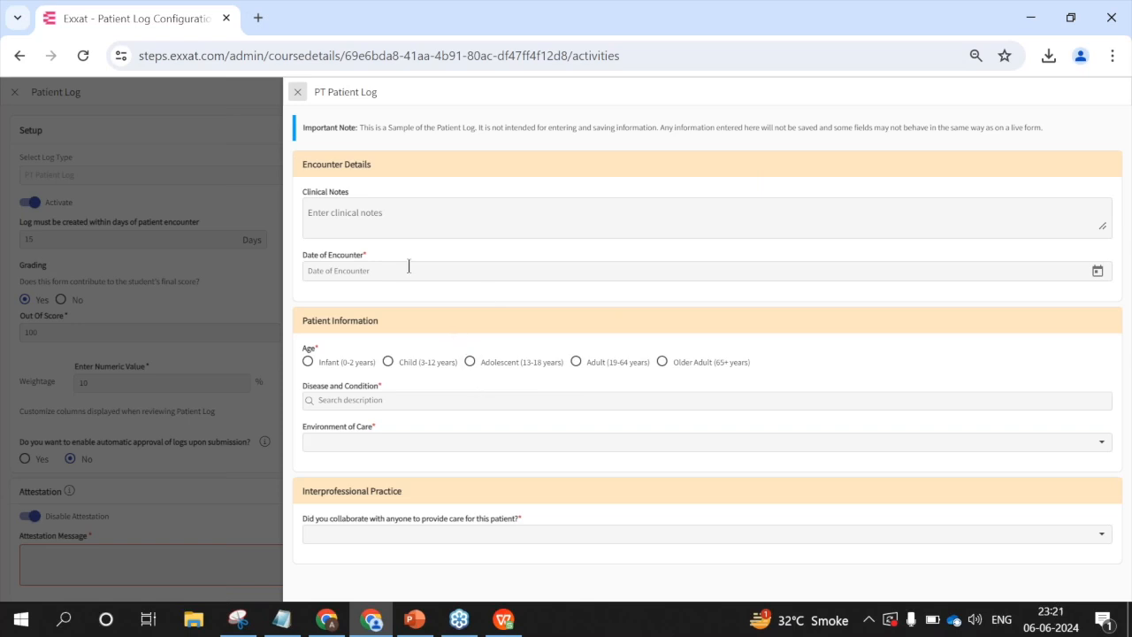
pyautogui.click(299, 93)
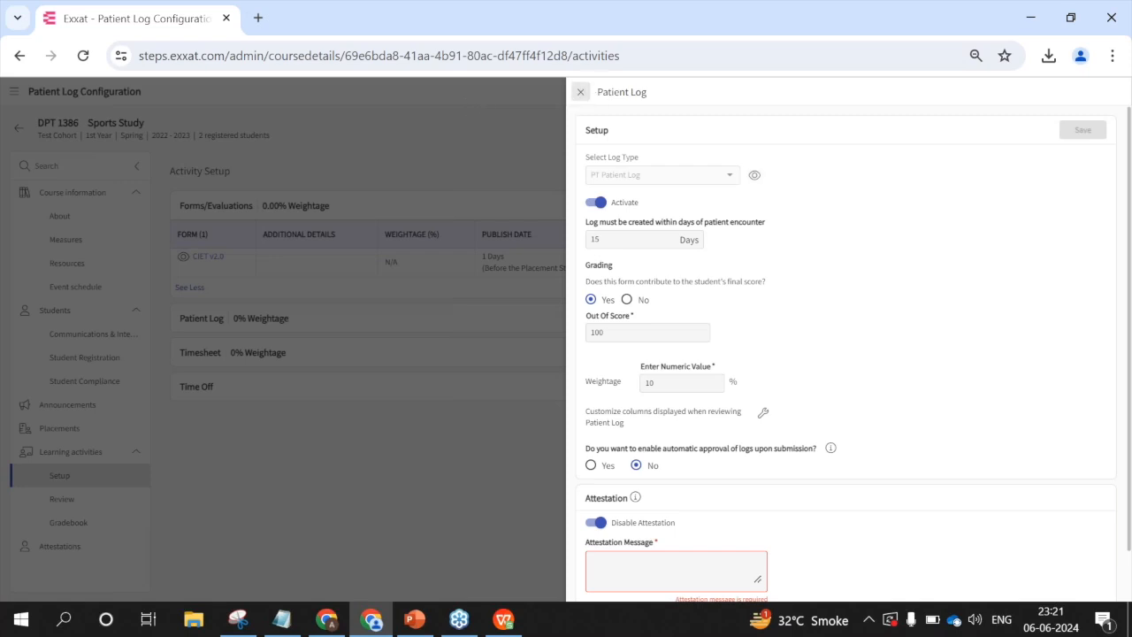
pyautogui.click(580, 92)
pyautogui.click(679, 358)
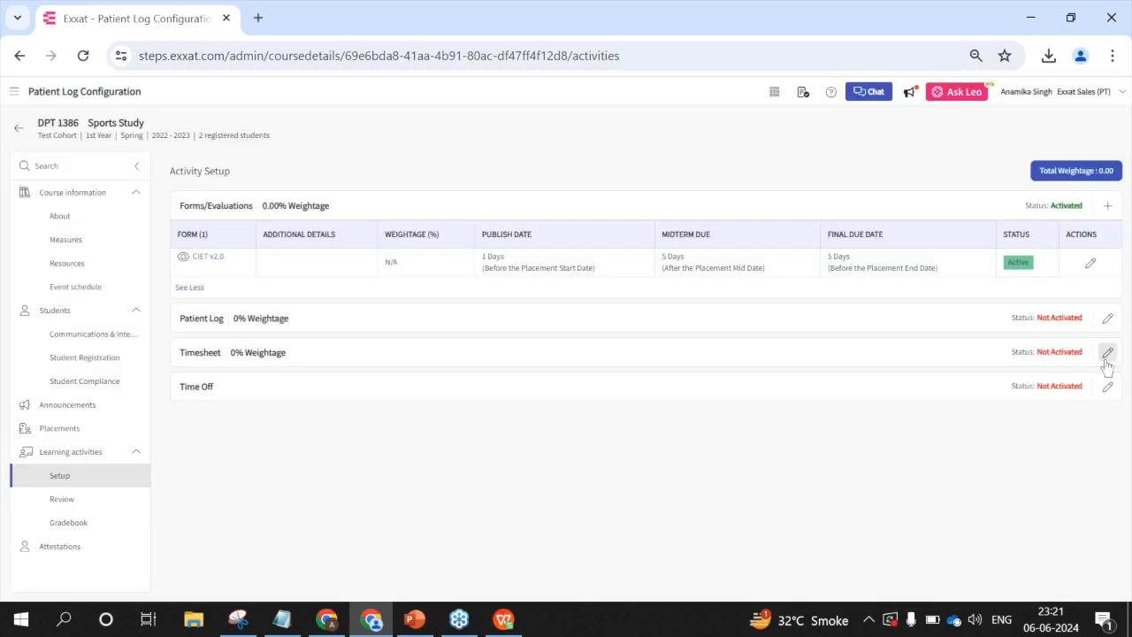
# Step: Activate the Timesheet and make it contribute to the student's final score with a weightage of 5%
pyautogui.click(1107, 352)
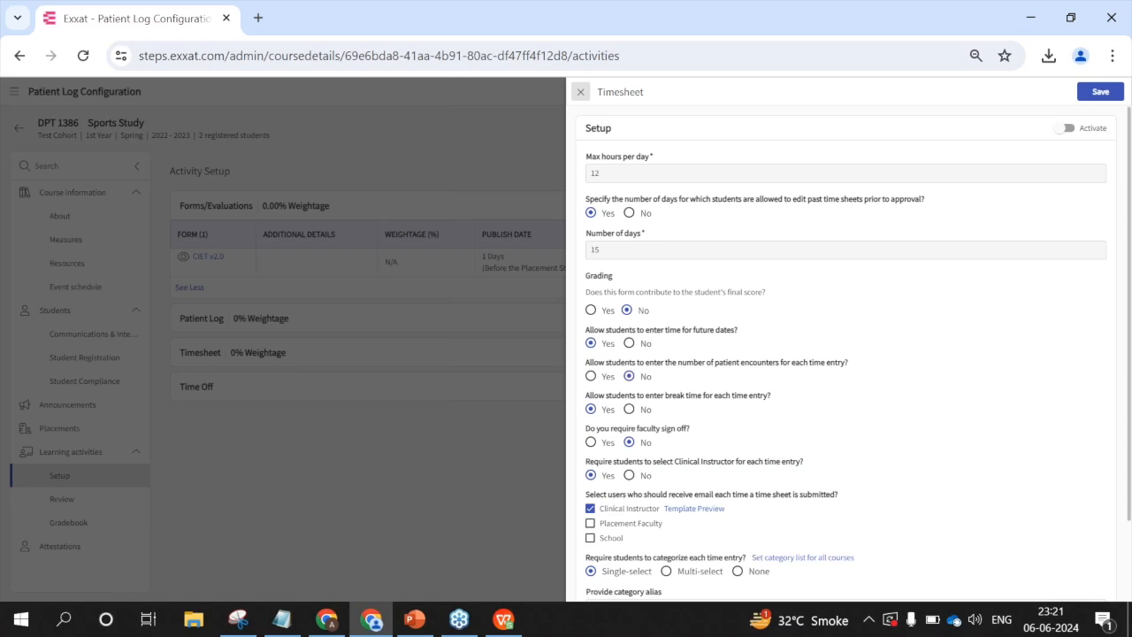
pyautogui.click(1075, 129)
pyautogui.click(746, 173)
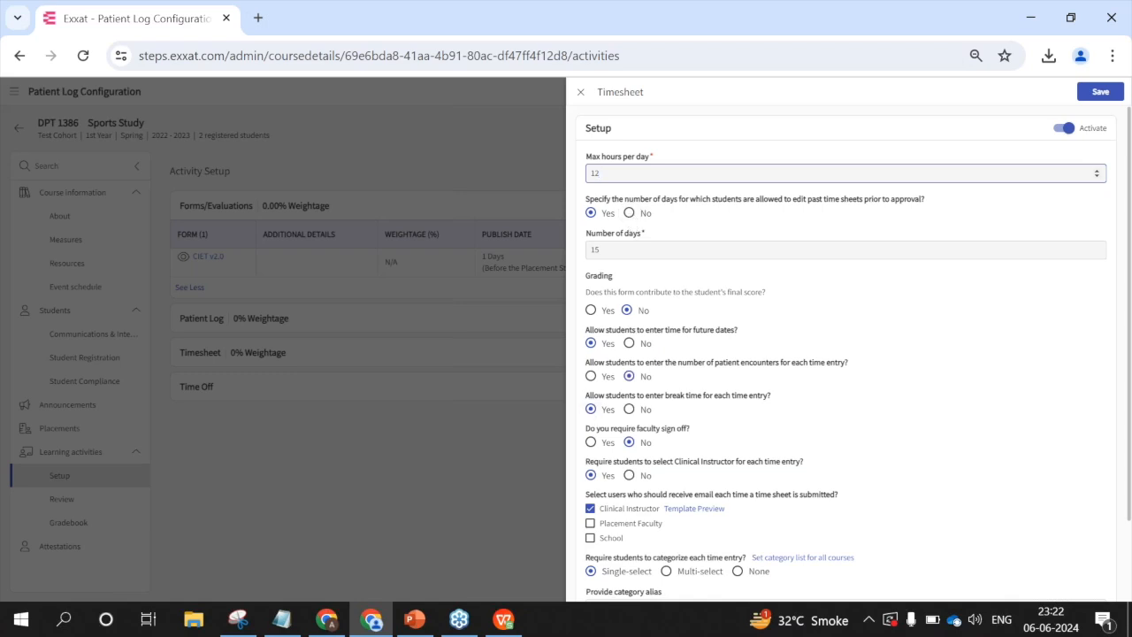
pyautogui.click(591, 310)
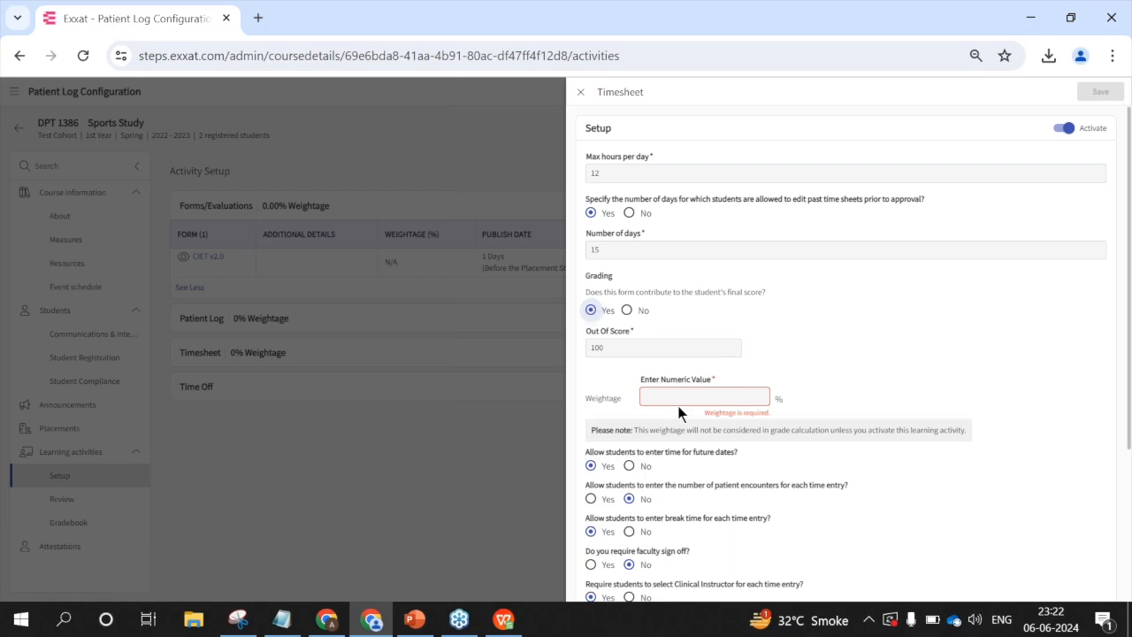
pyautogui.click(690, 397)
pyautogui.write('5')
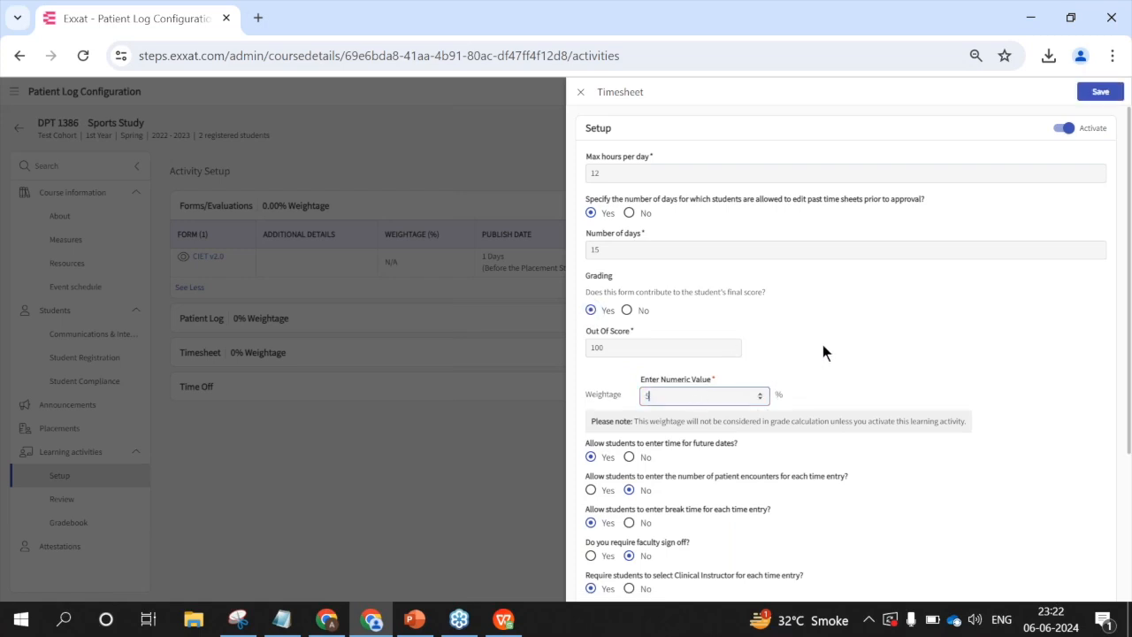
# Step: Review the remaining Timesheet options and preview the email template sent to the Clinical Instructor when a timesheet is submitted
pyautogui.scroll(-1, 822, 344)
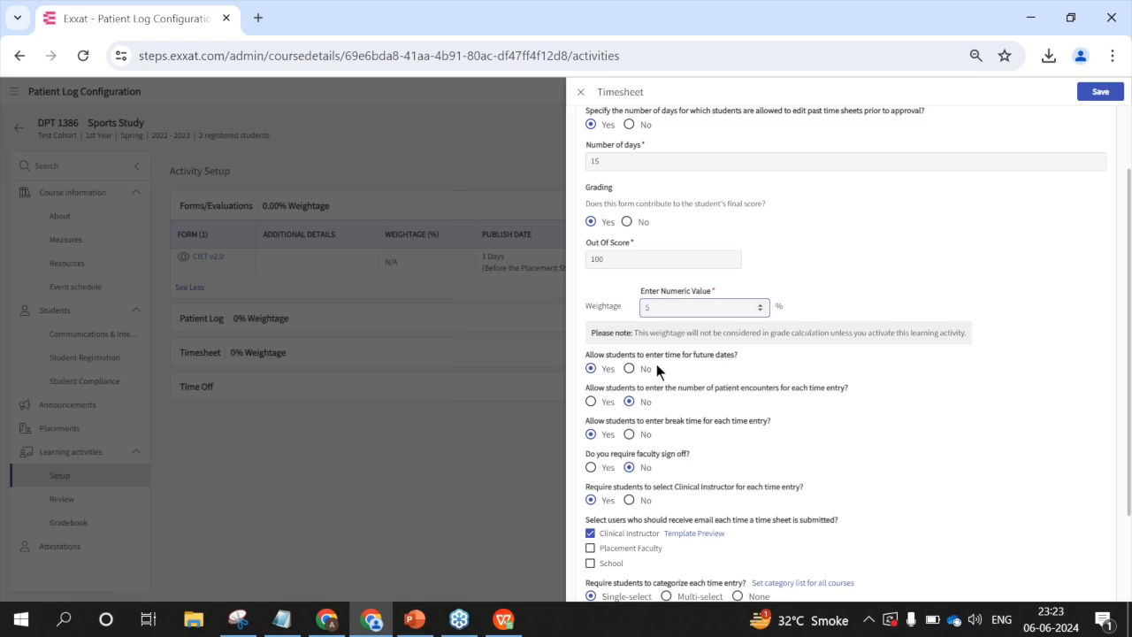
pyautogui.scroll(-2, 656, 364)
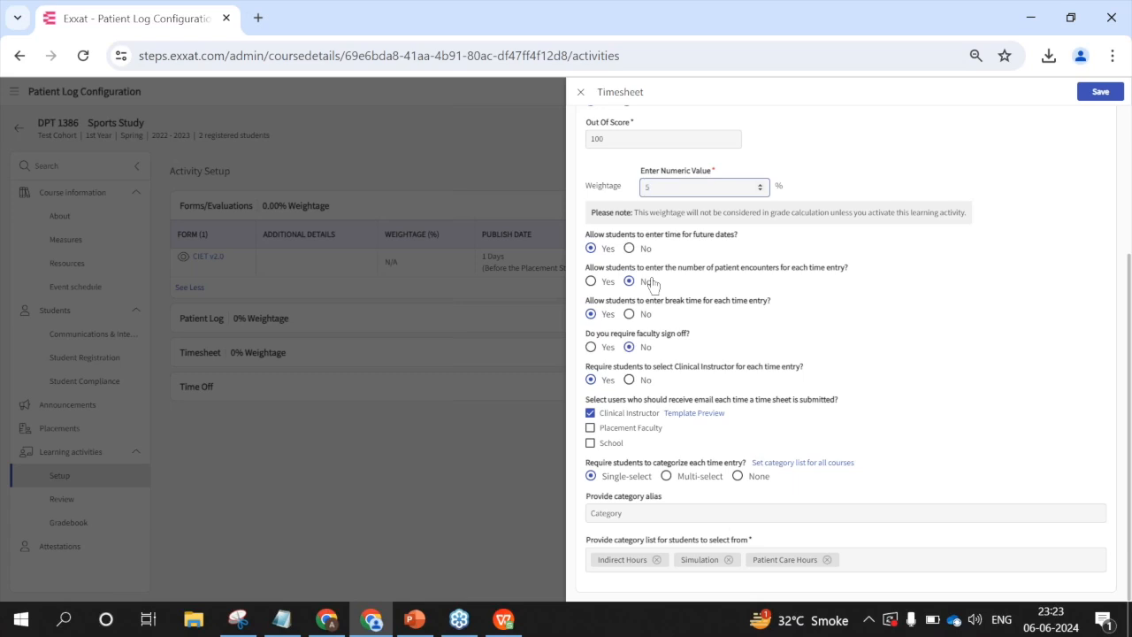
pyautogui.write('5')
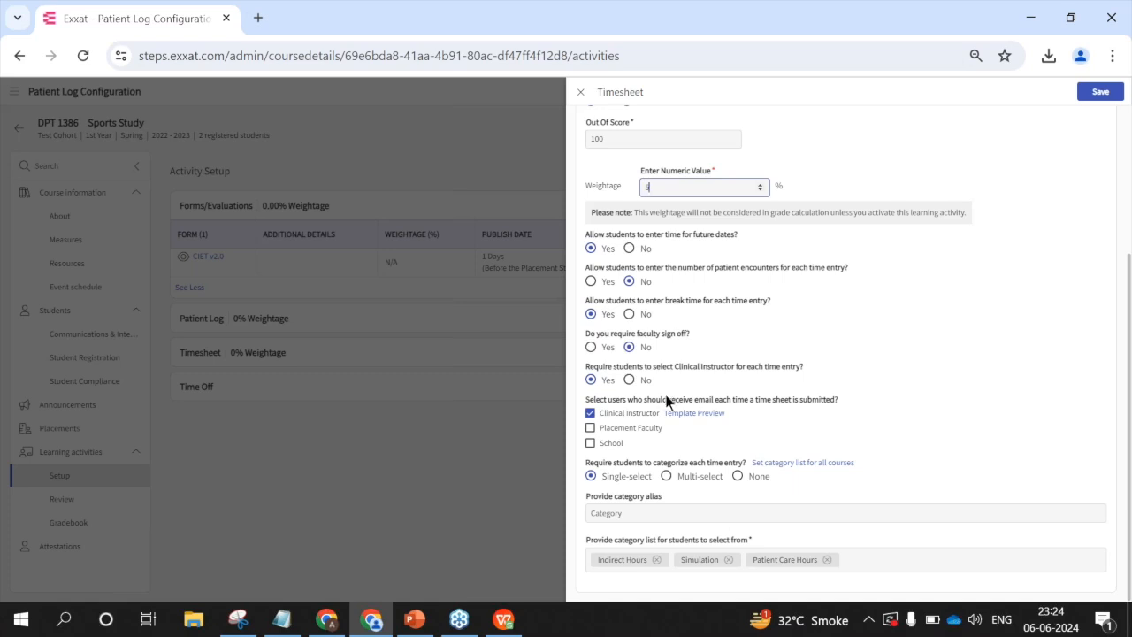
pyautogui.click(691, 414)
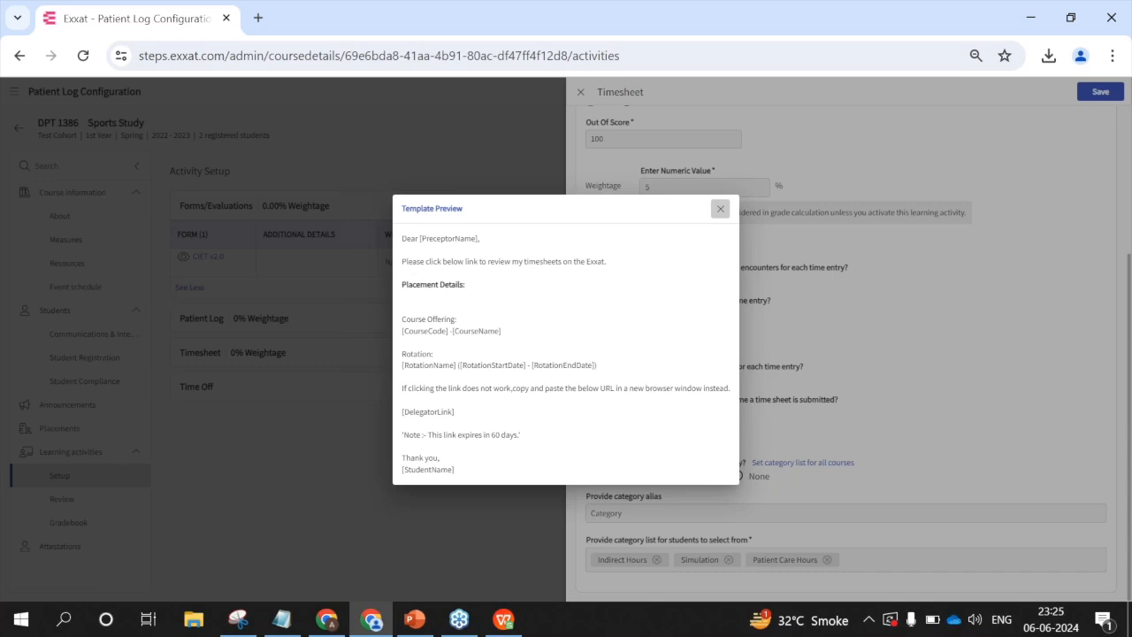
pyautogui.click(720, 211)
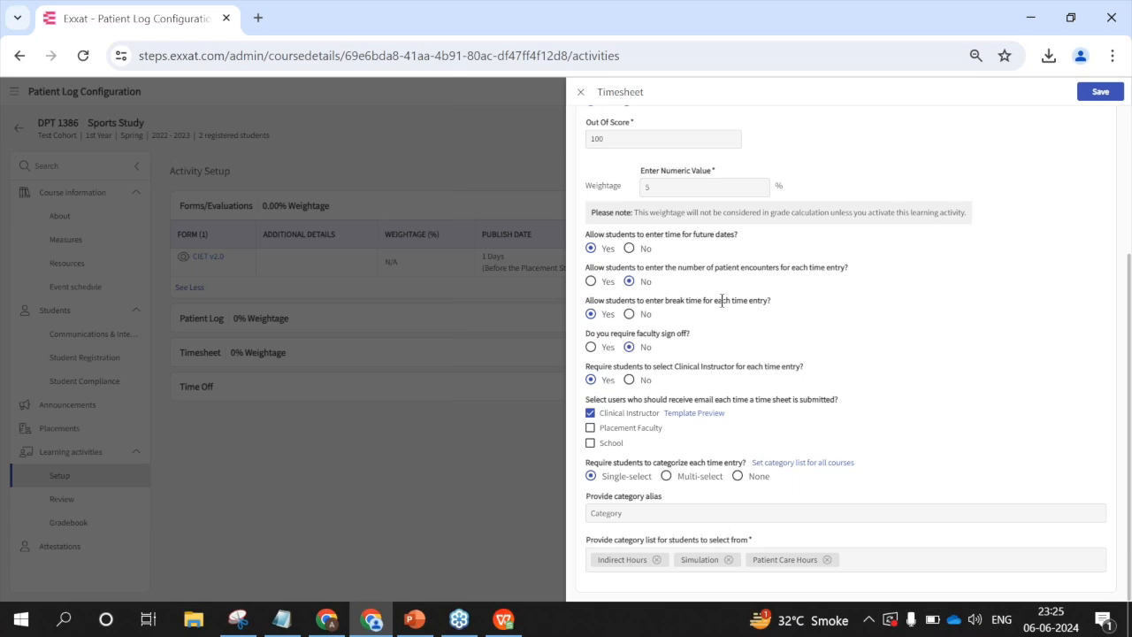
# Step: Set the Timesheet's time entry categorization to None, and discard the unsaved Timesheet changes
pyautogui.click(737, 476)
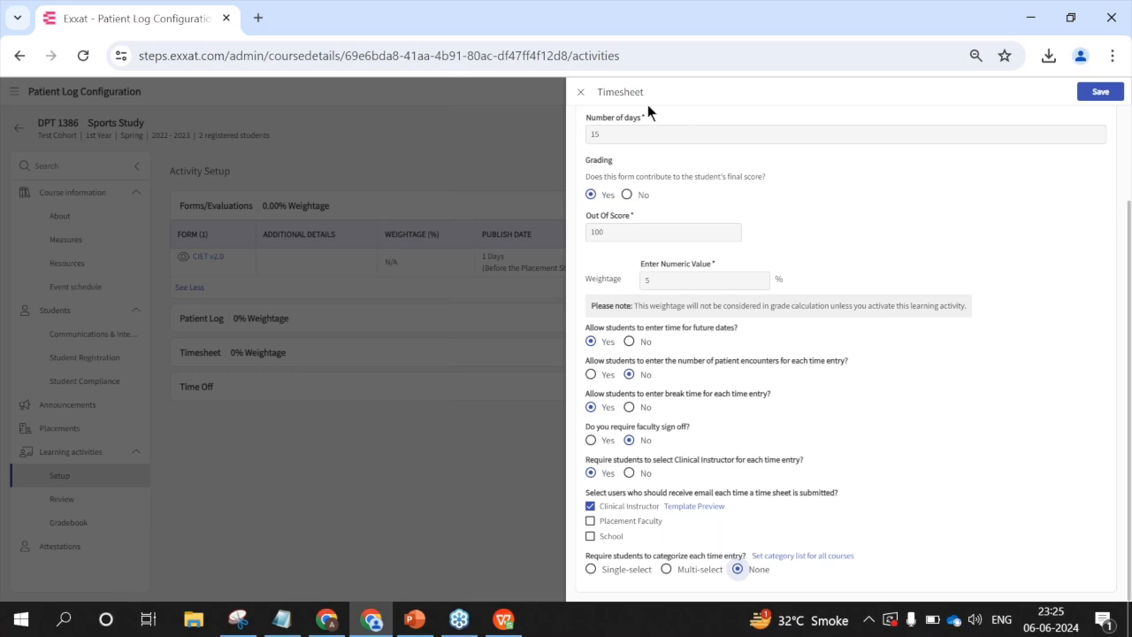
pyautogui.click(580, 92)
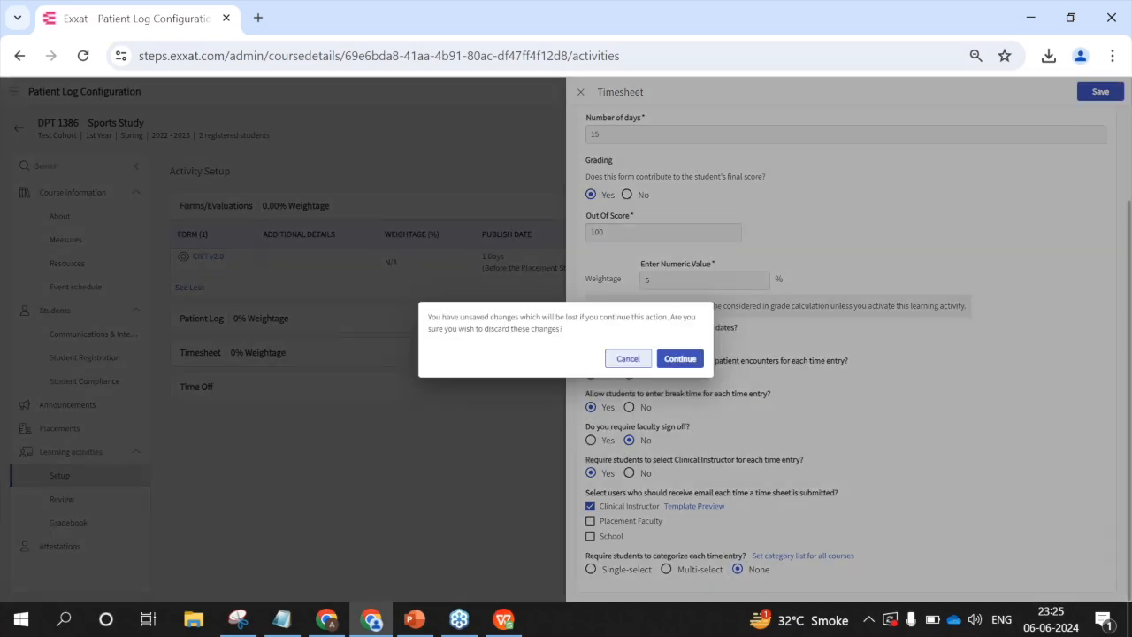
pyautogui.click(679, 359)
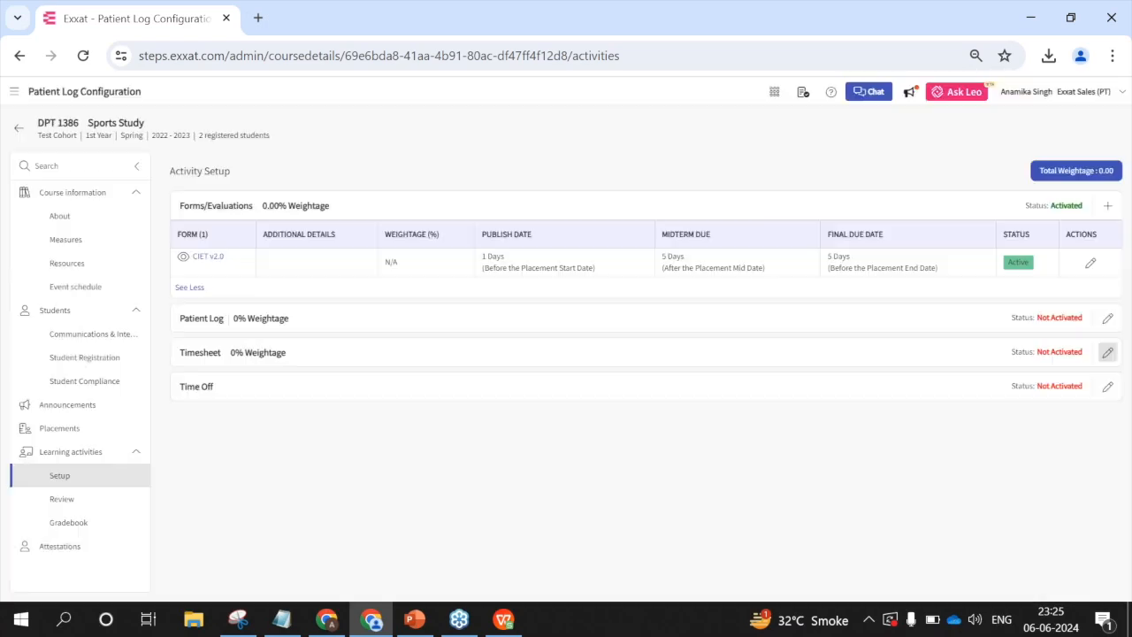
# Step: Activate Time Off in the activity setup and preview the template informing the Clinical Instructor of a request
pyautogui.click(1107, 386)
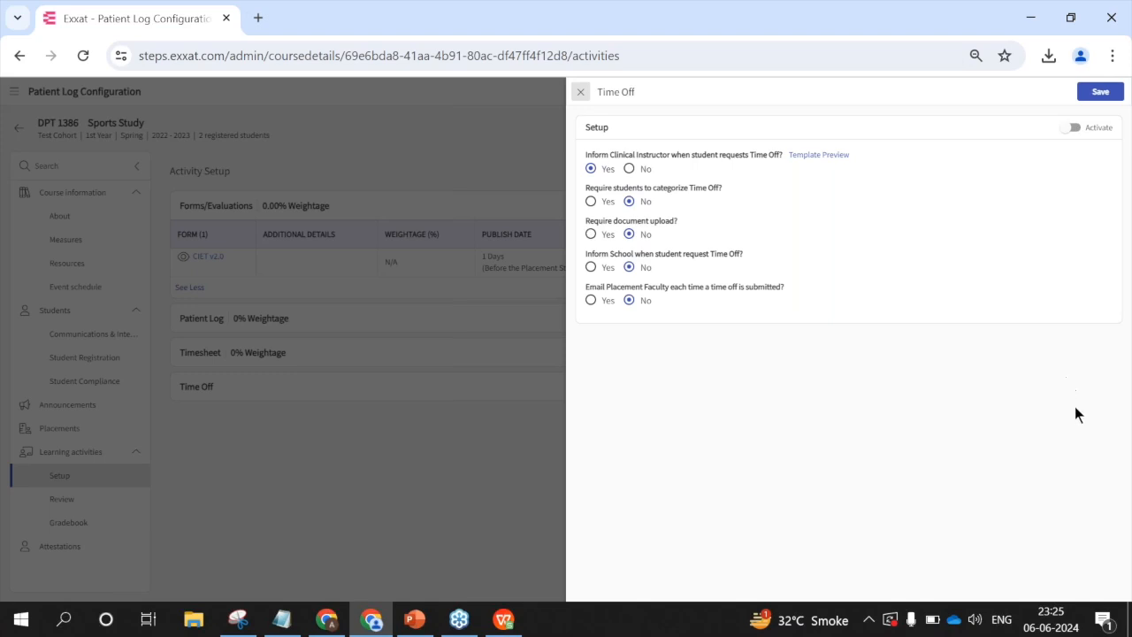
pyautogui.click(1073, 128)
pyautogui.click(814, 157)
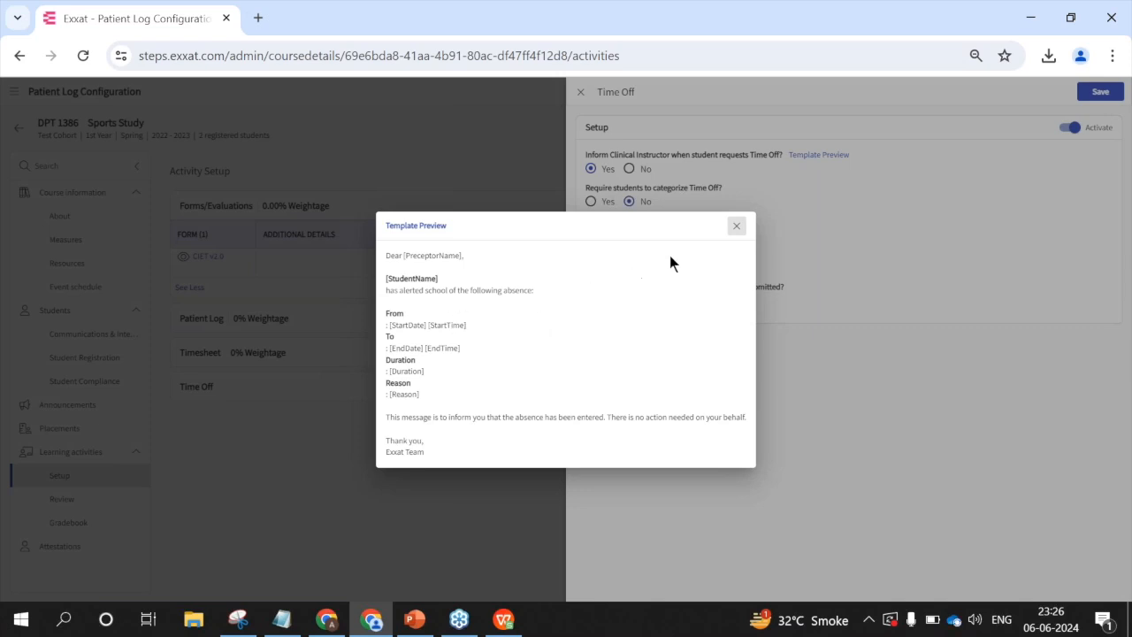
pyautogui.click(736, 229)
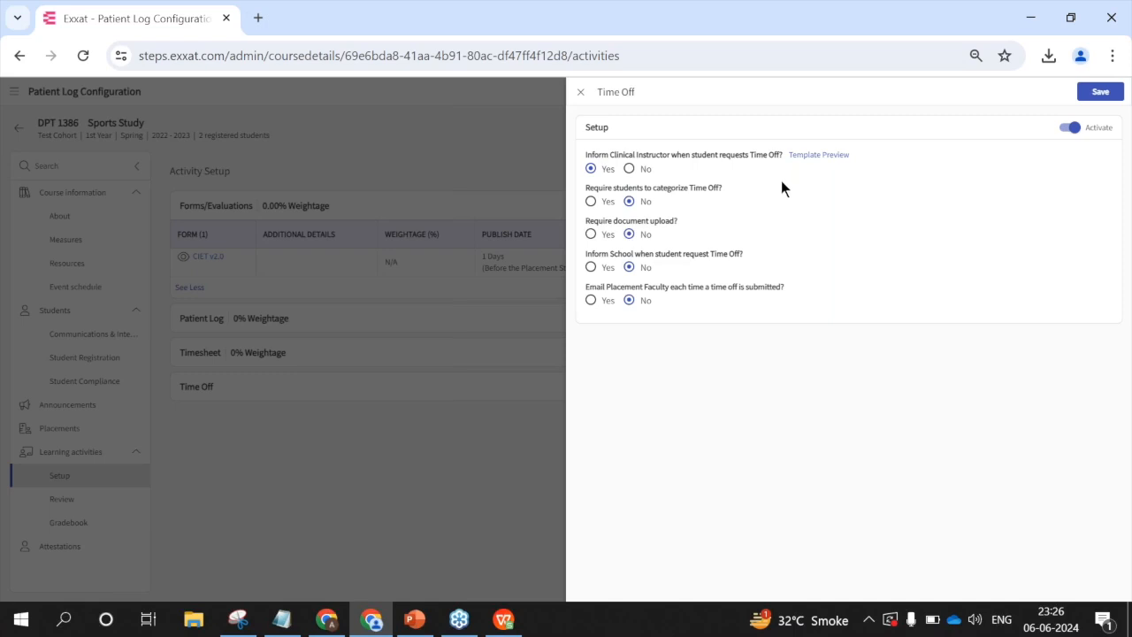
# Step: Require students to categorize Time Off, with Sick and other as the categories to select from
pyautogui.click(590, 202)
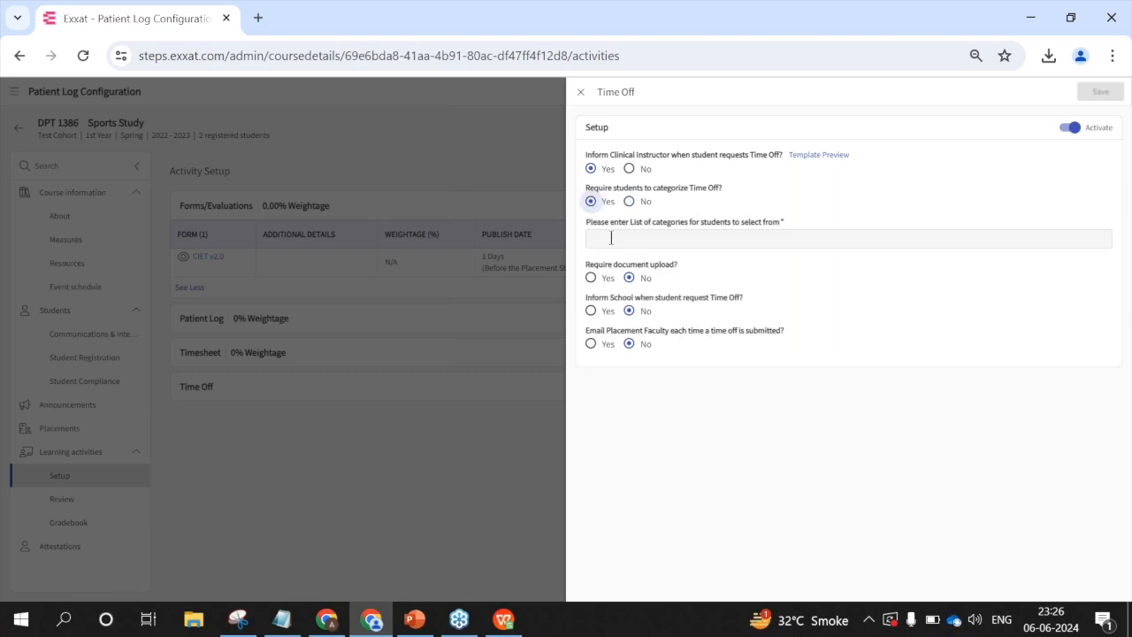
pyautogui.click(611, 238)
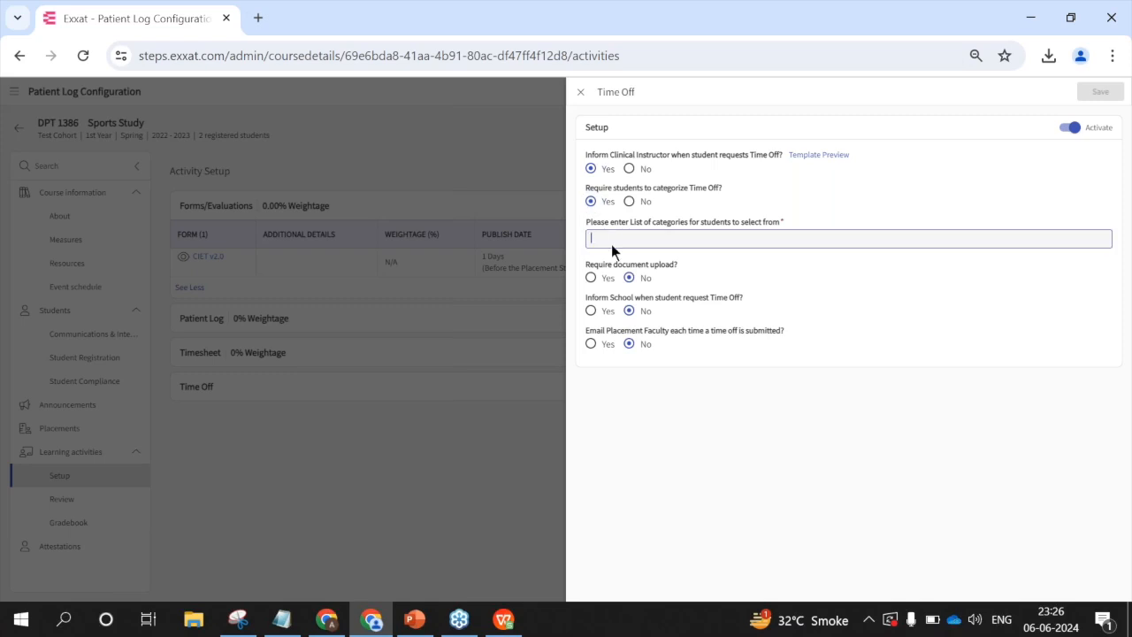
pyautogui.write('Sick')
pyautogui.press('Return')
pyautogui.click(687, 240)
pyautogui.write('Ither')
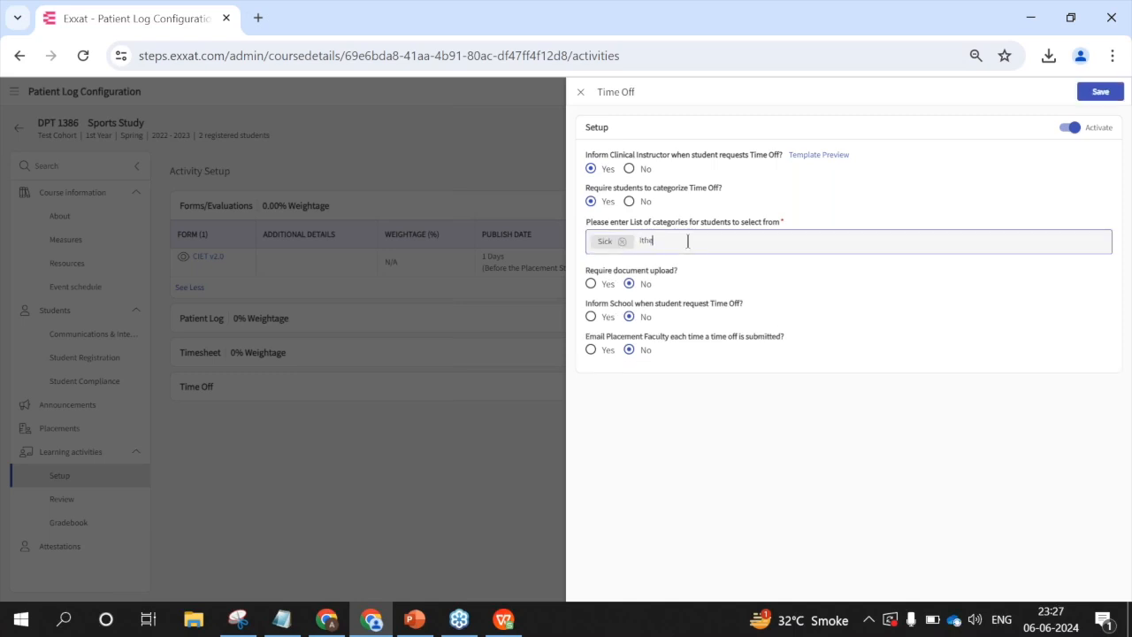
pyautogui.press('BackSpace')
pyautogui.press('BackSpace')
pyautogui.press('BackSpace')
pyautogui.press('BackSpace')
pyautogui.press('BackSpace')
pyautogui.write('other')
pyautogui.click(722, 275)
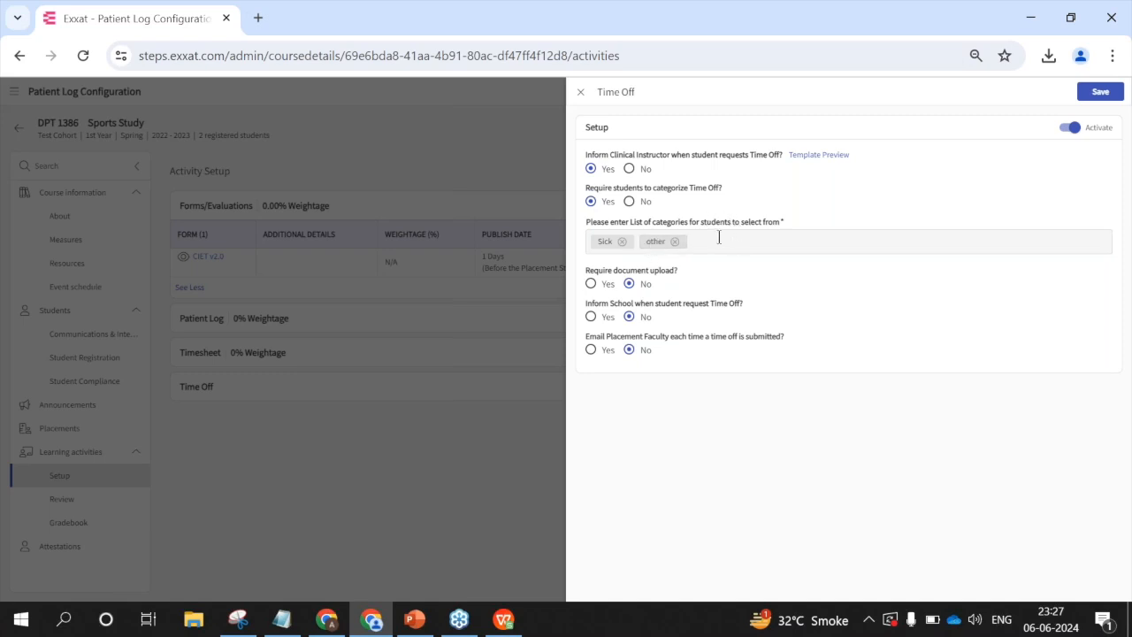
# Step: Require document upload and alerts to the school and placement faculty for Time Off, and discard the unsaved changes
pyautogui.click(591, 283)
pyautogui.click(591, 316)
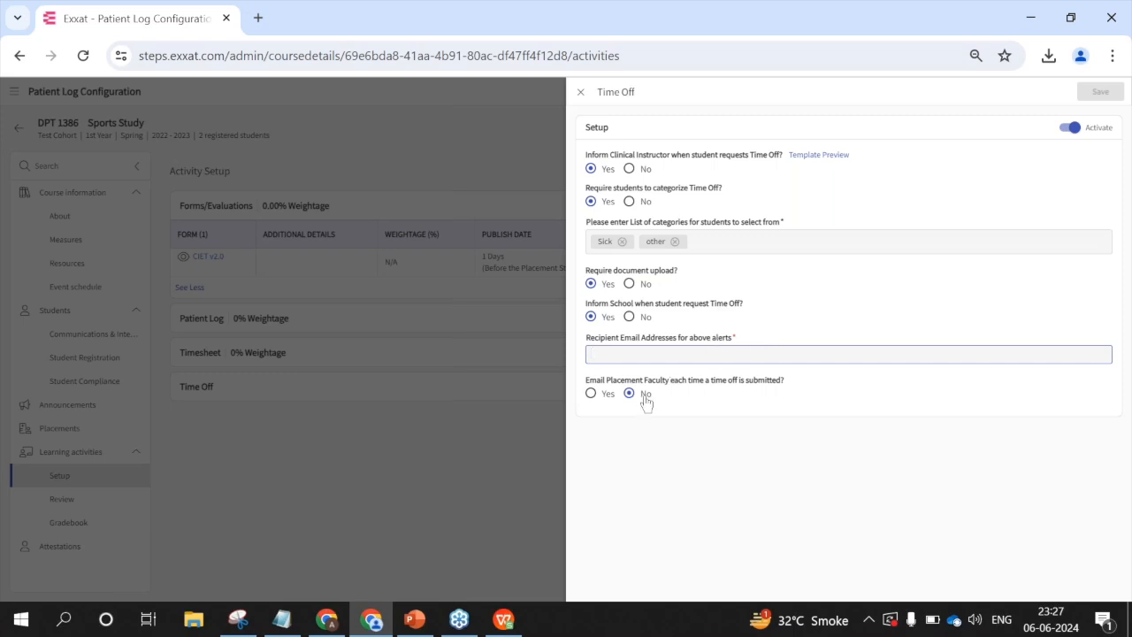
pyautogui.click(592, 393)
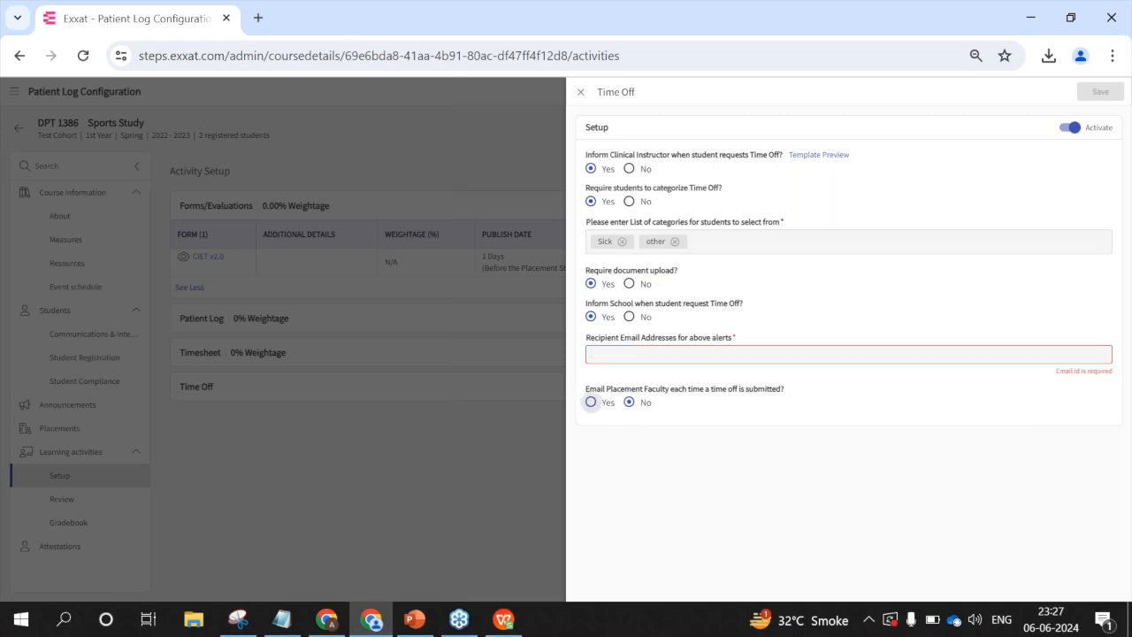
pyautogui.click(592, 403)
pyautogui.click(580, 92)
pyautogui.click(679, 359)
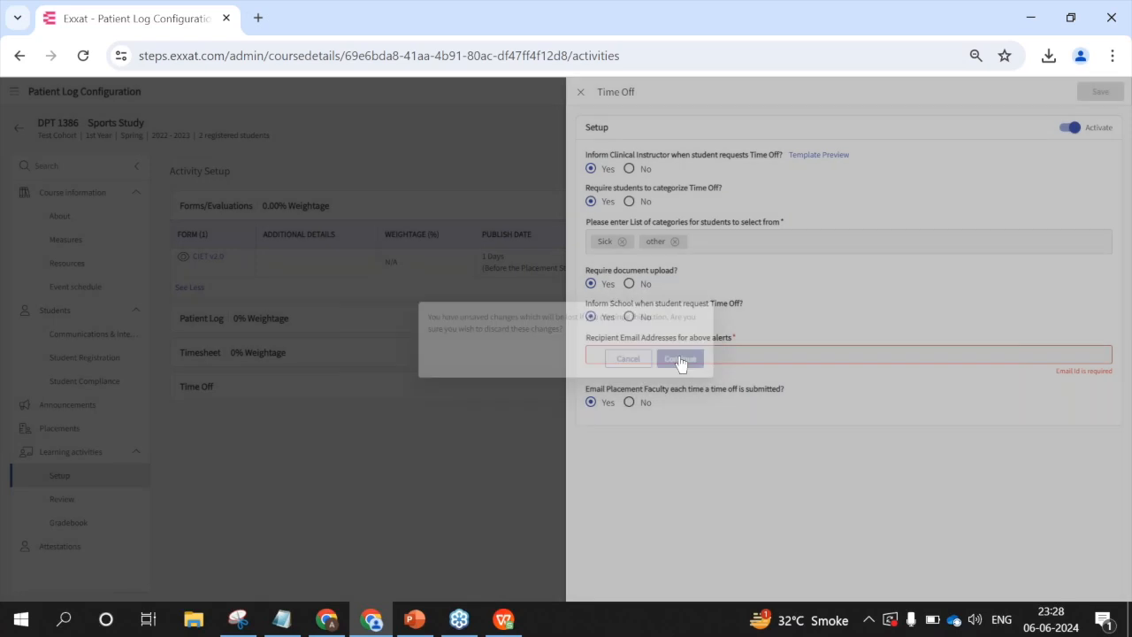
# Step: Examine the course's new attestation form and its specific due date calendar, and close the form without saving
pyautogui.click(95, 550)
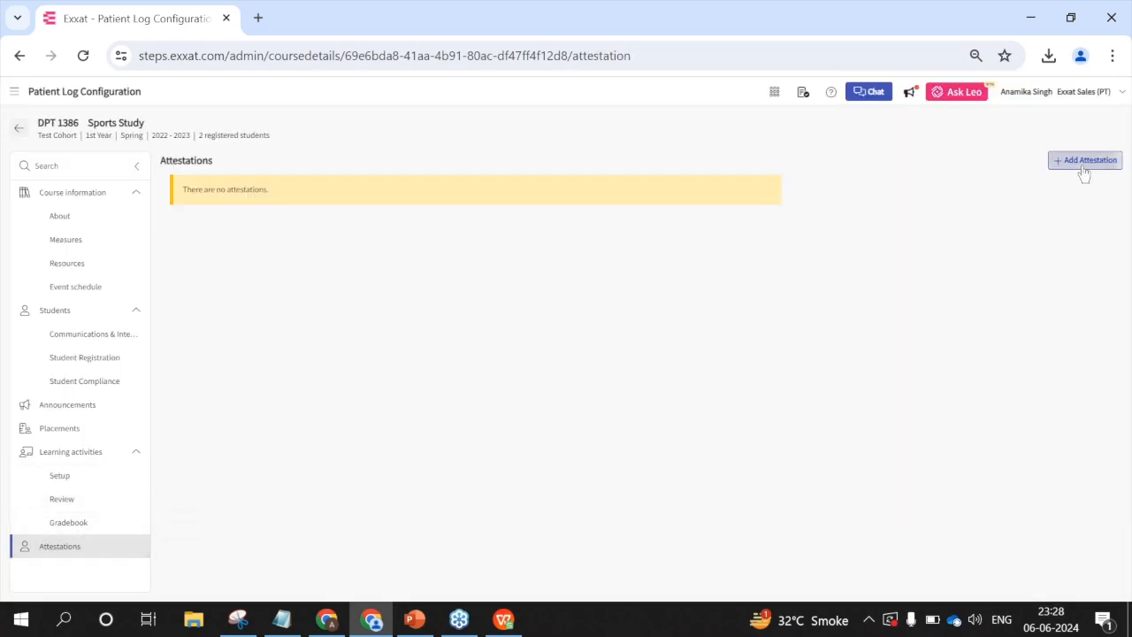
pyautogui.click(1083, 164)
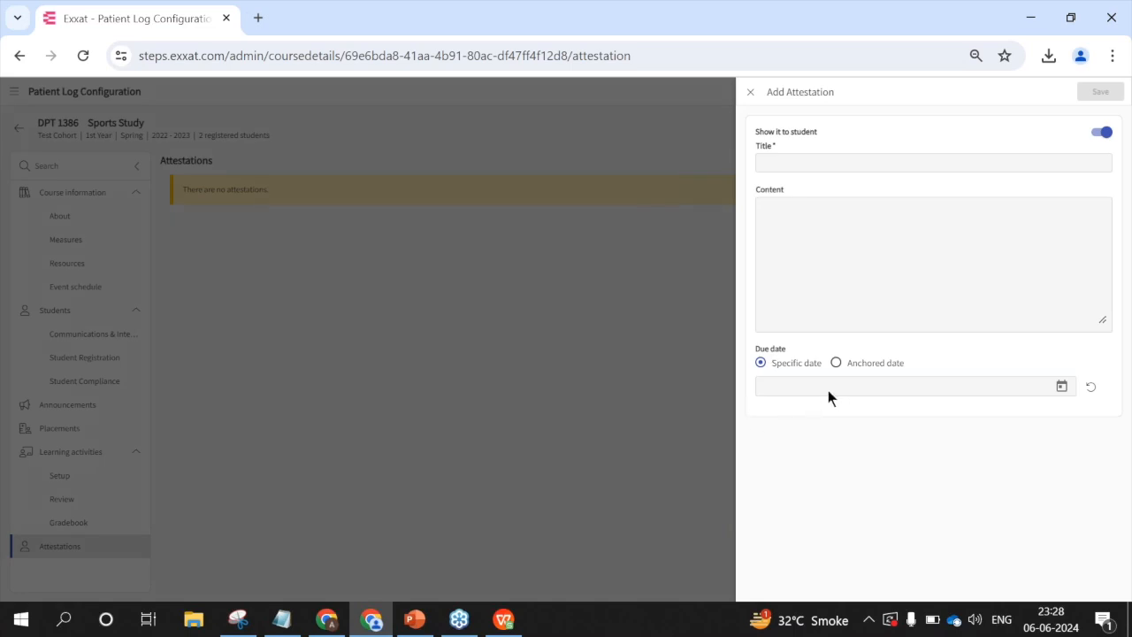
pyautogui.click(1061, 388)
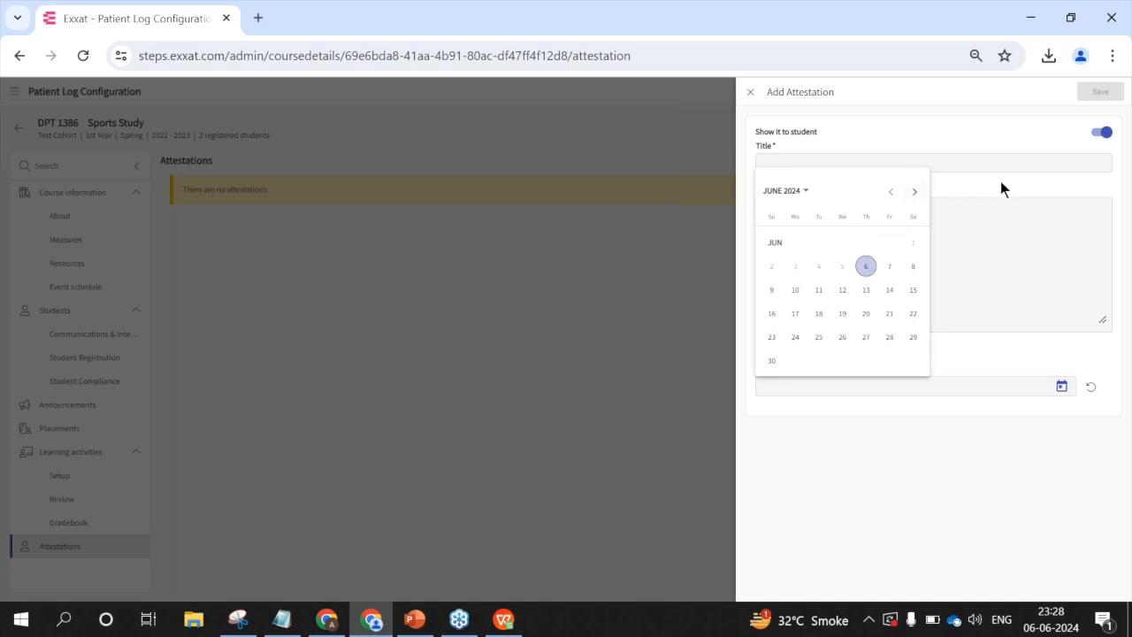
pyautogui.click(970, 105)
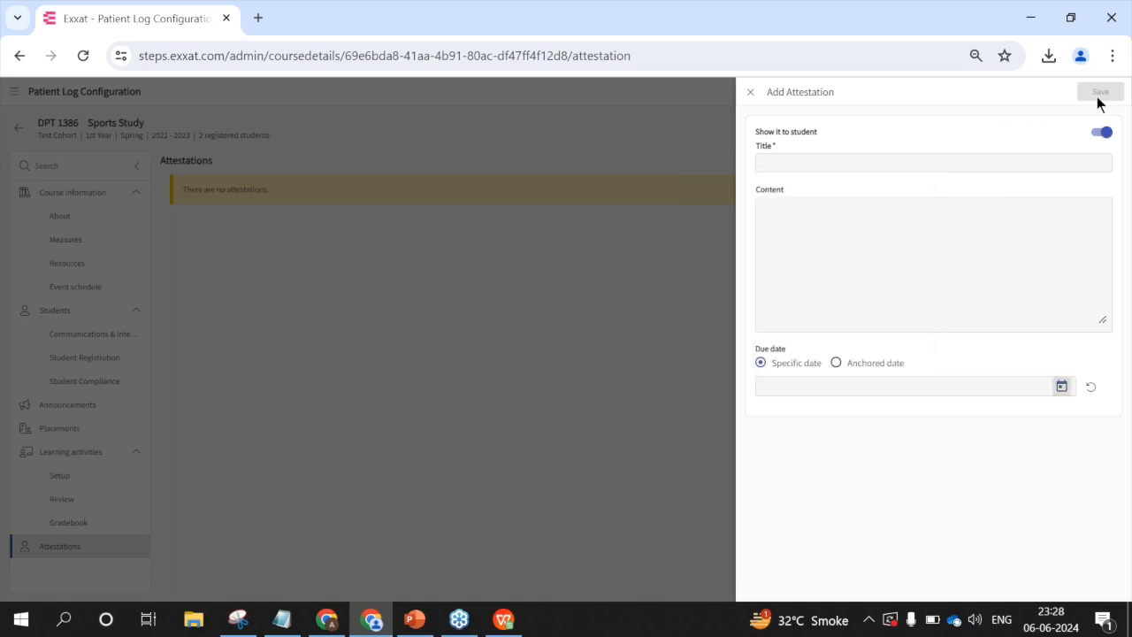
pyautogui.click(749, 92)
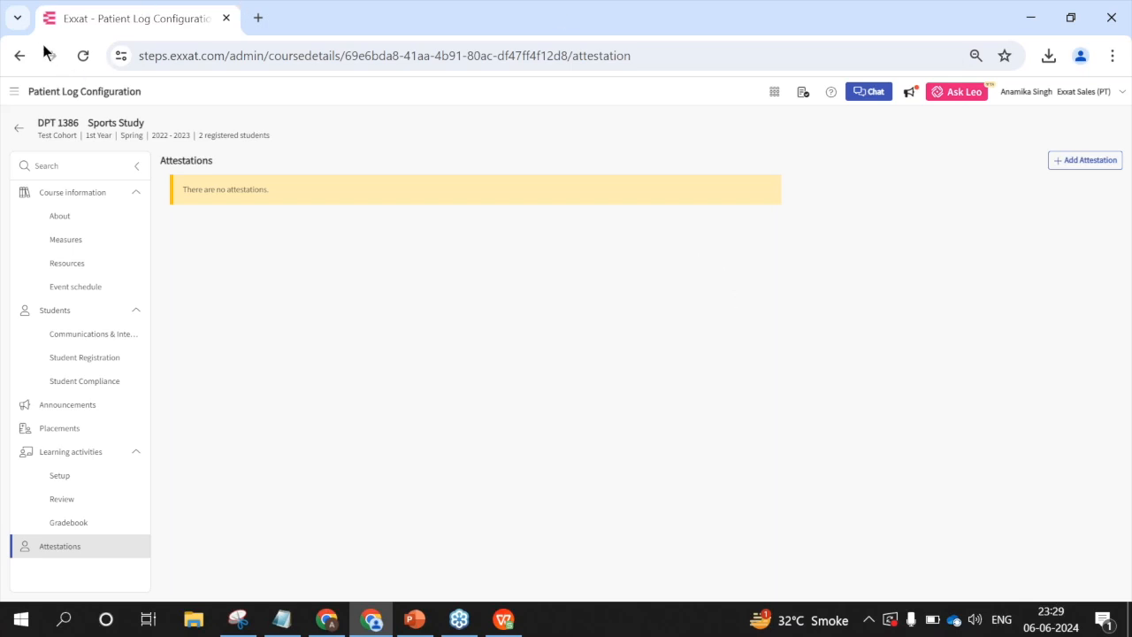
# Step: View the placement reports for DPT 850 Clinical Practice II in the Class of 2022 placement group
pyautogui.click(14, 34)
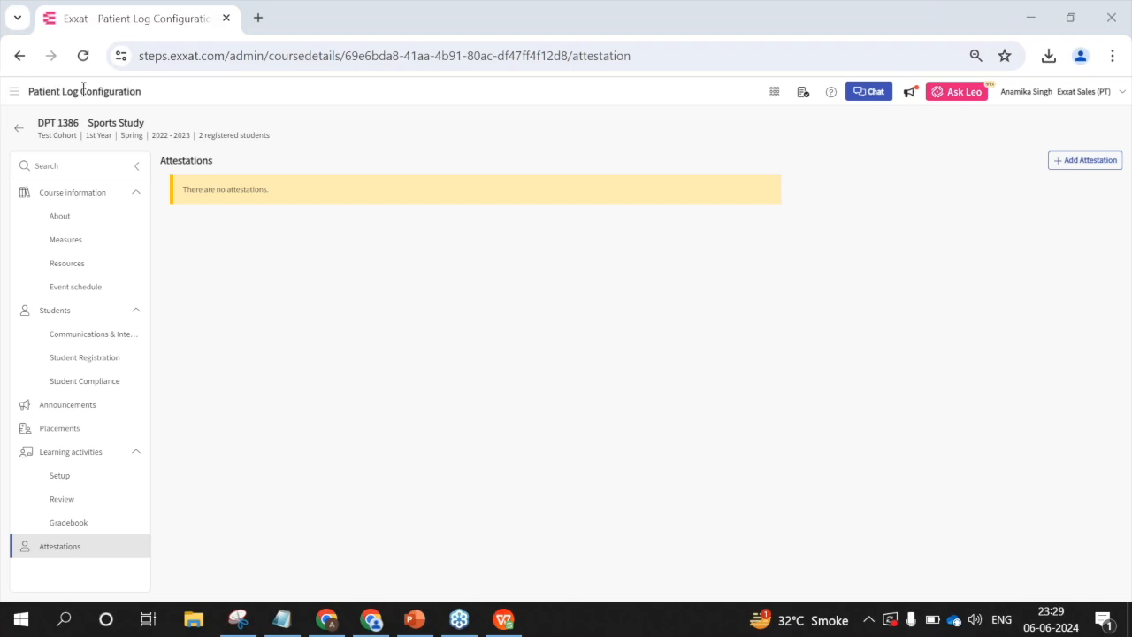
pyautogui.click(15, 96)
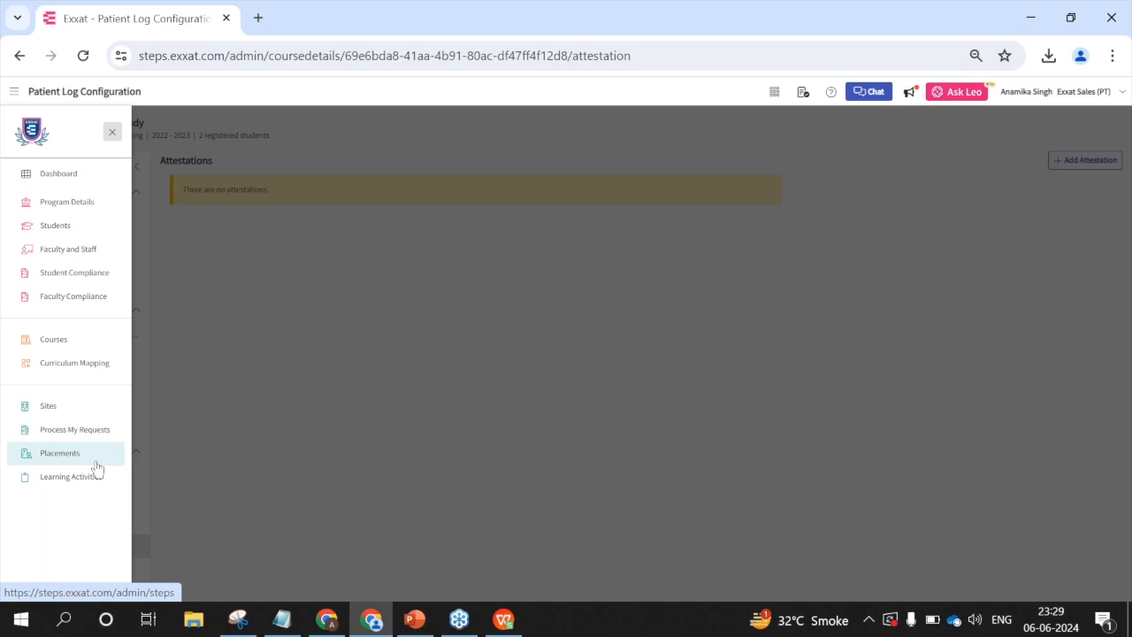
pyautogui.click(96, 460)
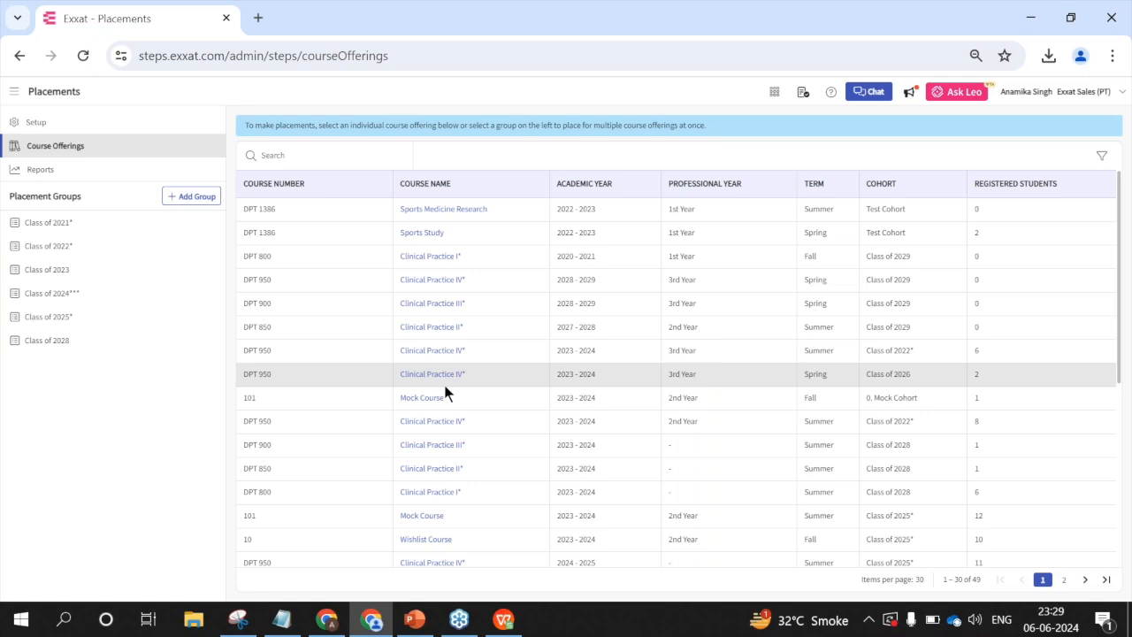
pyautogui.click(125, 250)
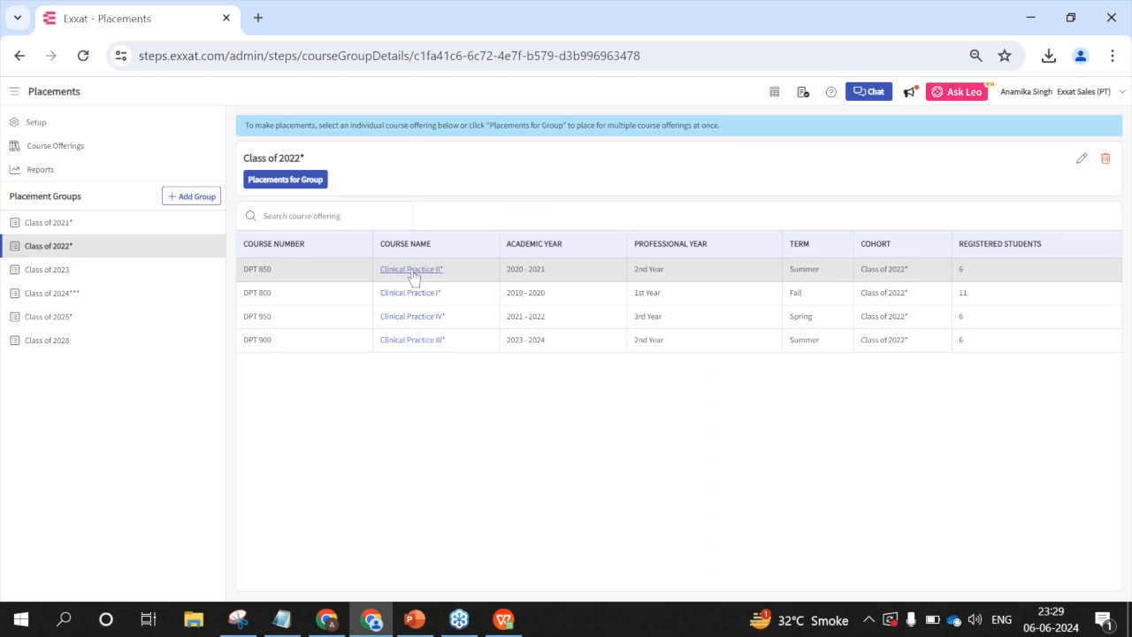
pyautogui.click(411, 271)
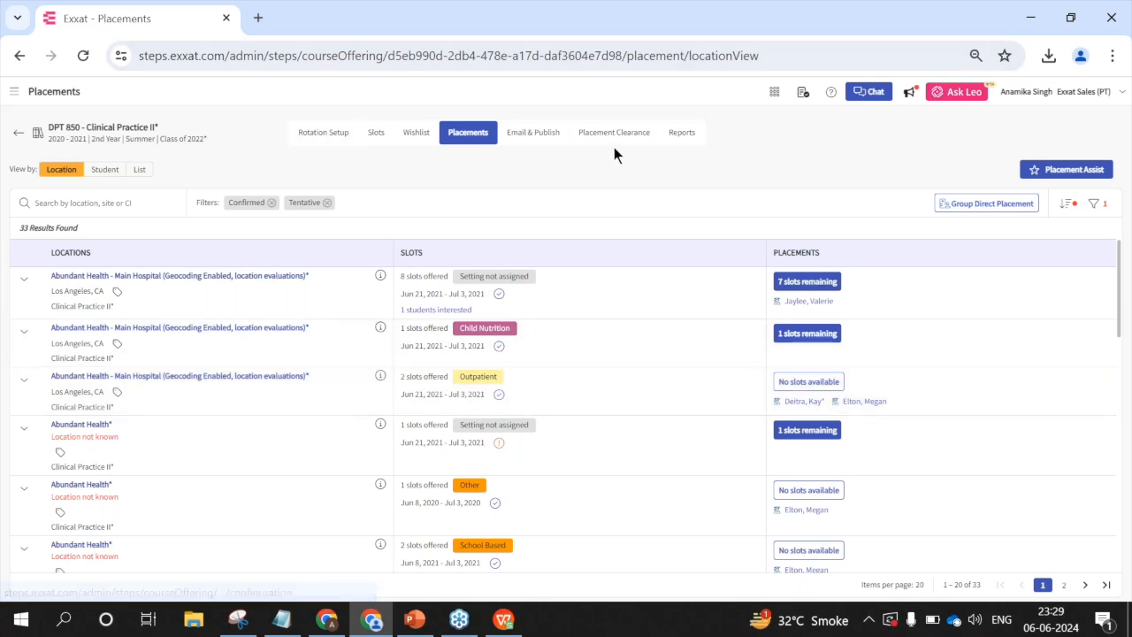
pyautogui.click(679, 136)
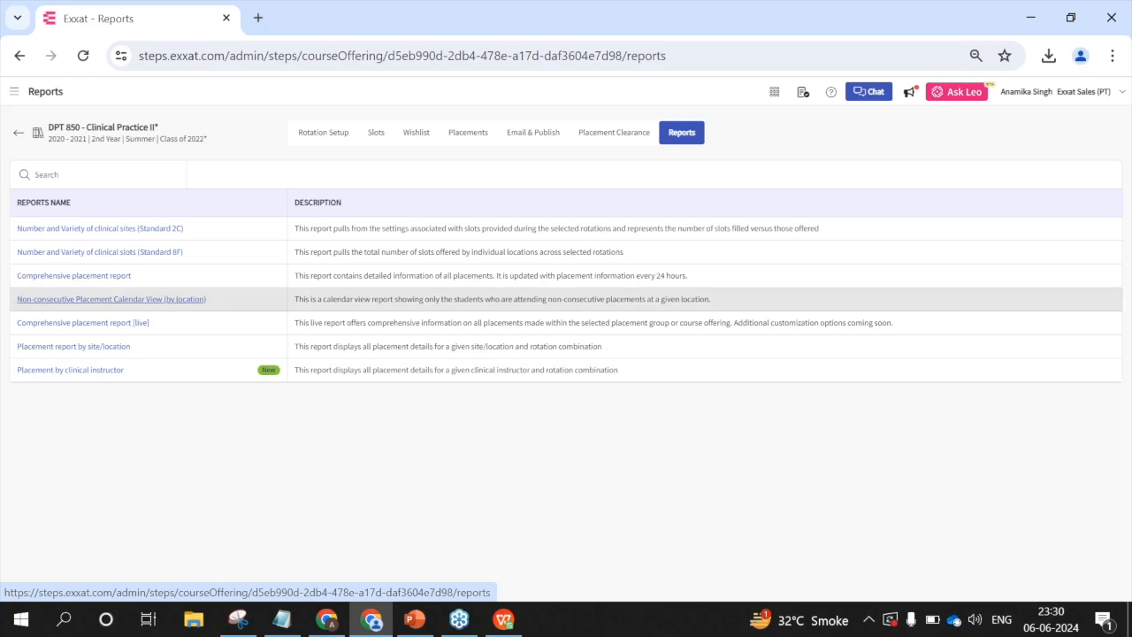
# Step: View the details of the 2020 - 2021 Pathophysiology of disease I course offering, and return to the course offerings list
pyautogui.click(14, 101)
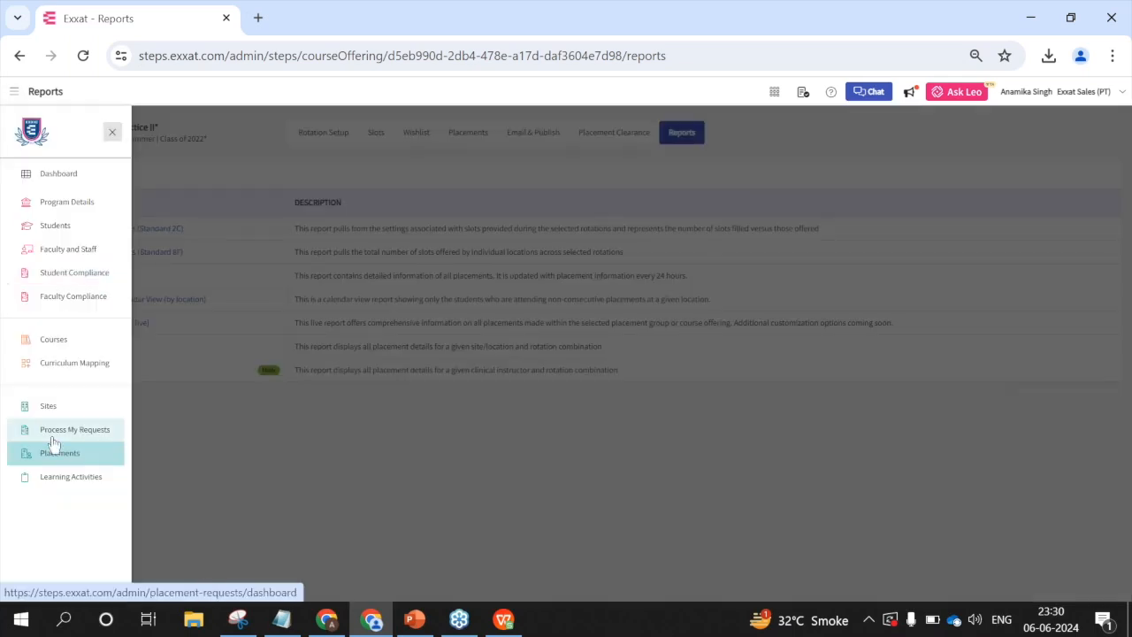
pyautogui.click(66, 348)
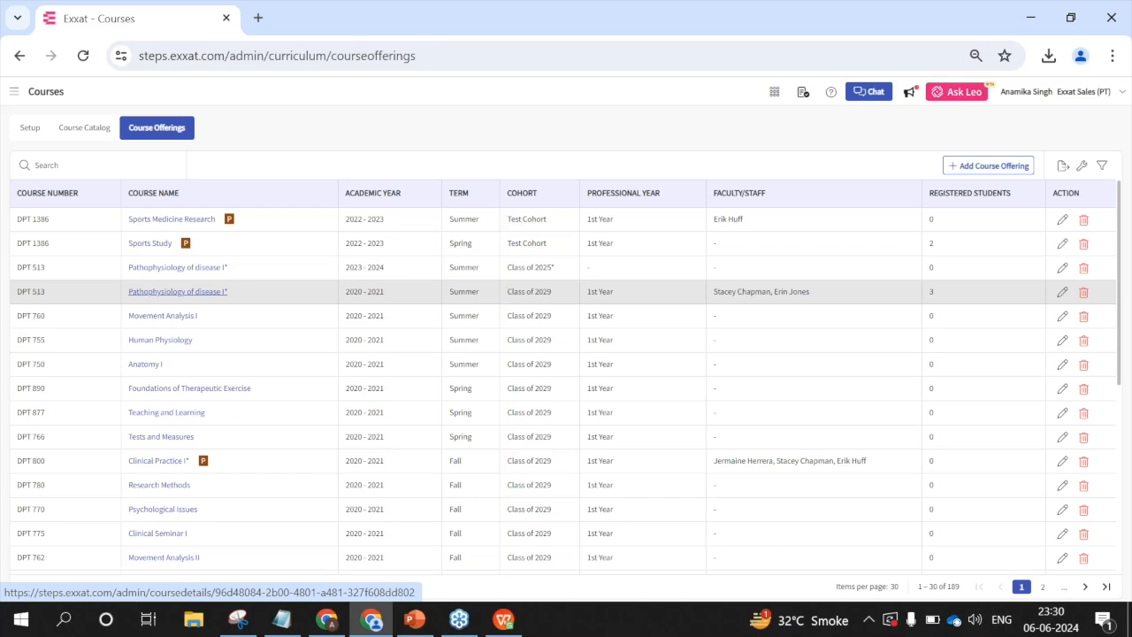
pyautogui.click(154, 295)
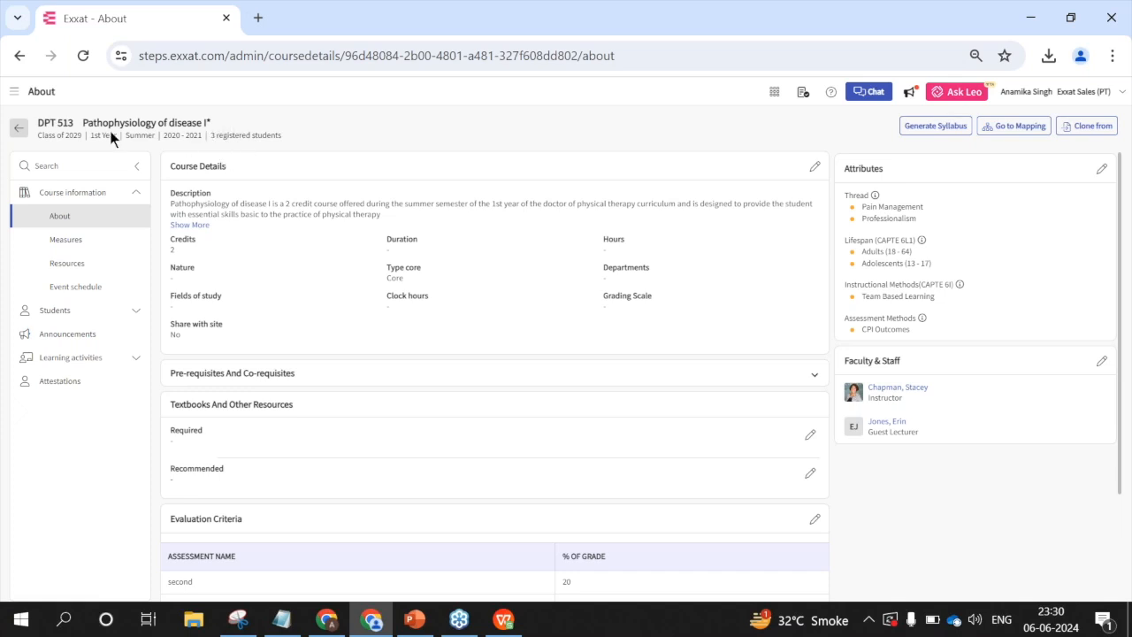
pyautogui.click(15, 130)
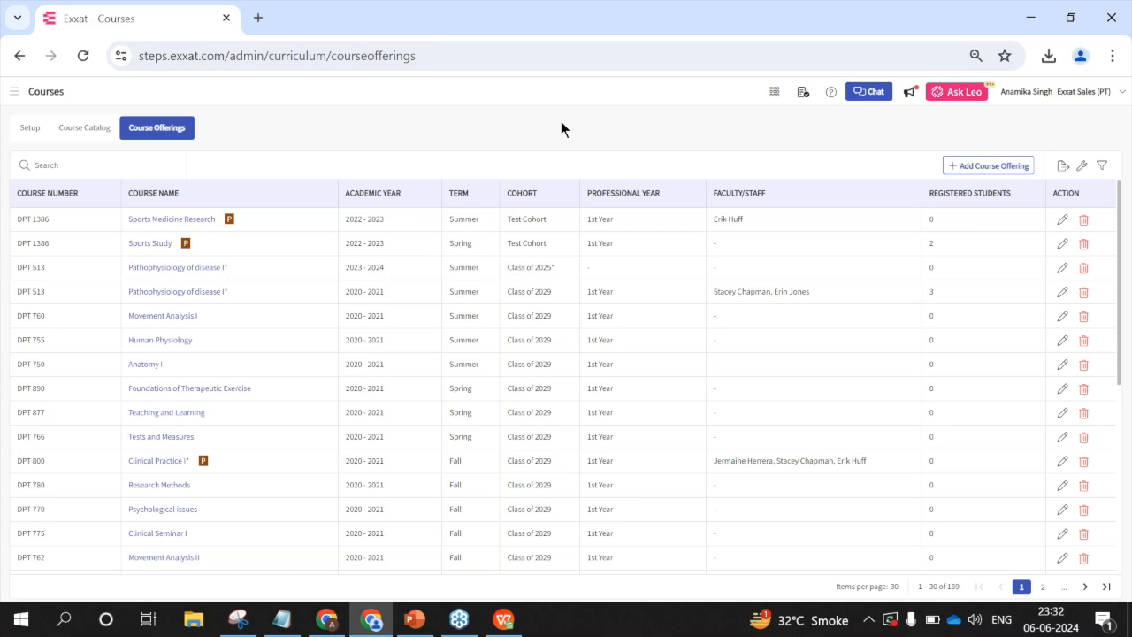
# Step: Switch to the Part 5 Courses and Rotations presentation in PowerPoint and go to the Help Center slide
pyautogui.moveTo(422, 624)
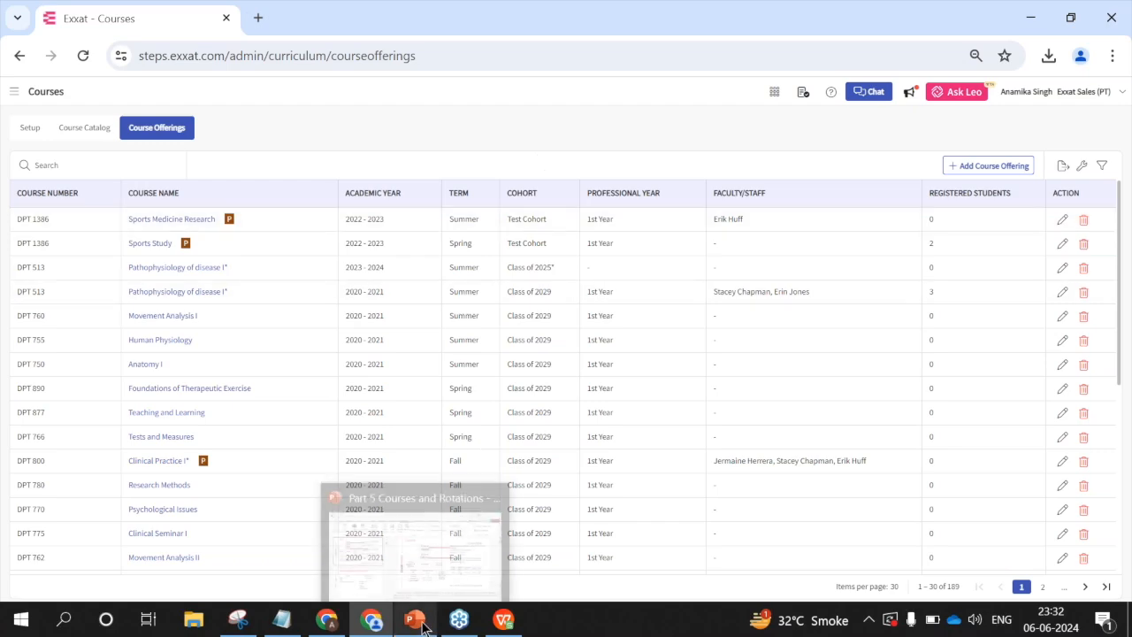
pyautogui.click(422, 625)
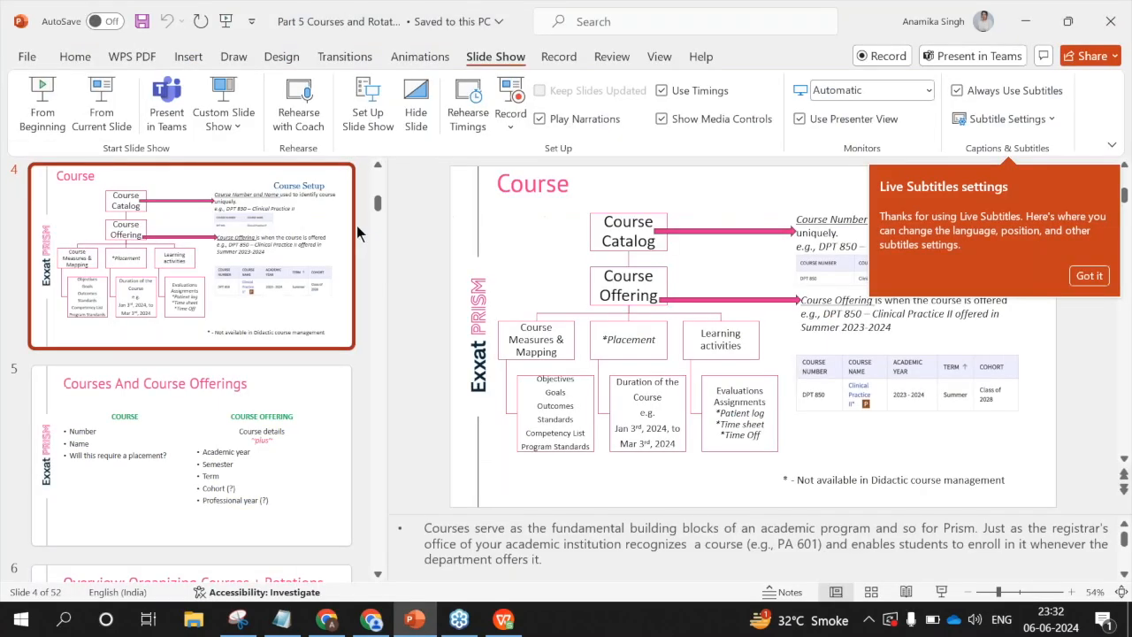
pyautogui.moveTo(379, 205); pyautogui.dragTo(384, 535)
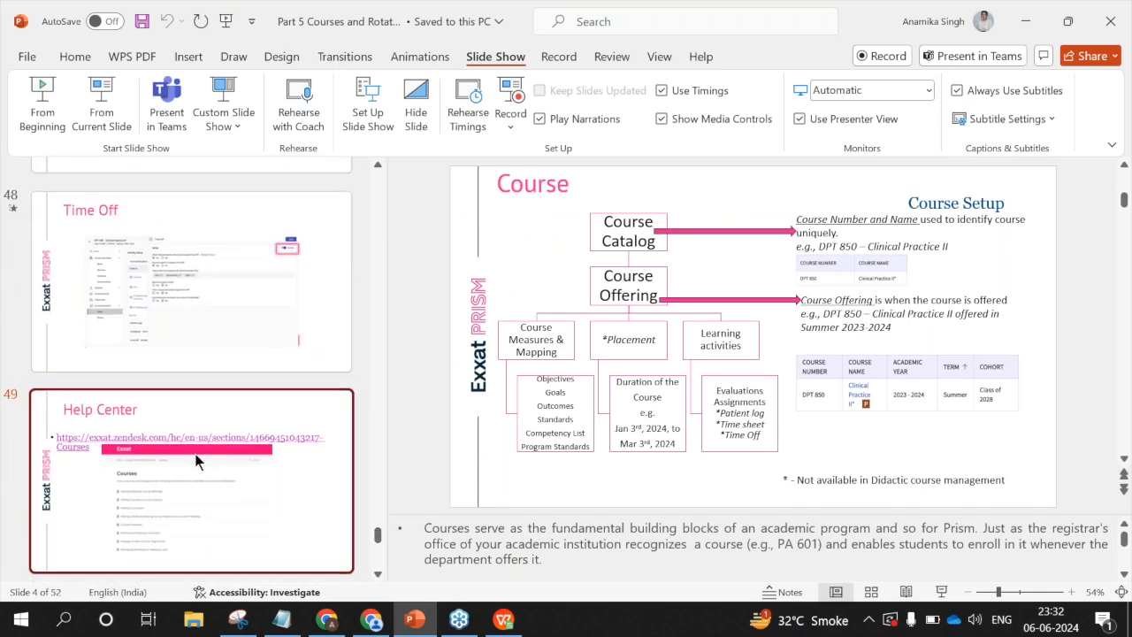